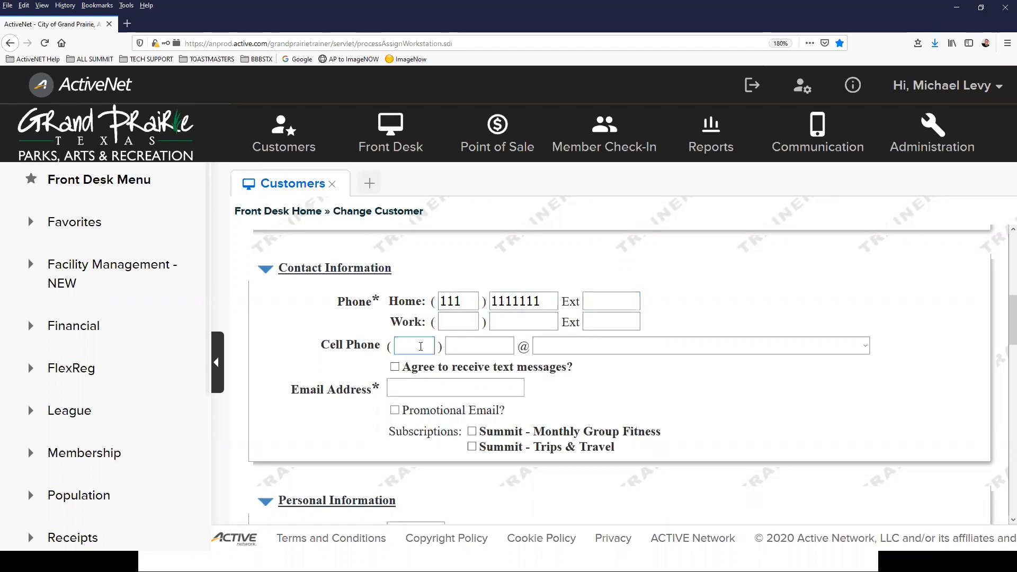
Step: Enter the customer's cell phone number and set the carrier to Sprint PCS
{"action": "type", "text": "3"}
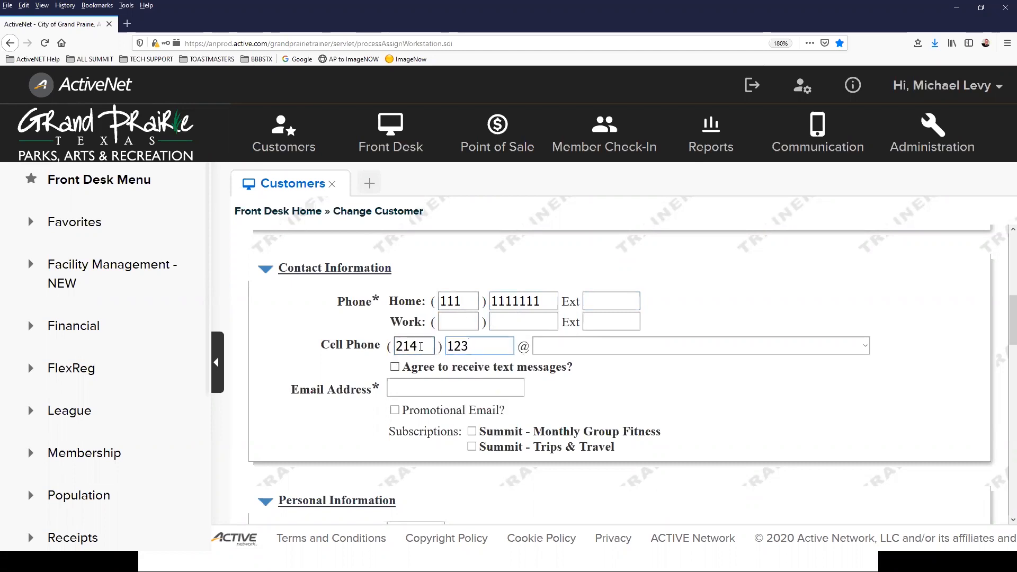
{"action": "type", "text": "4567"}
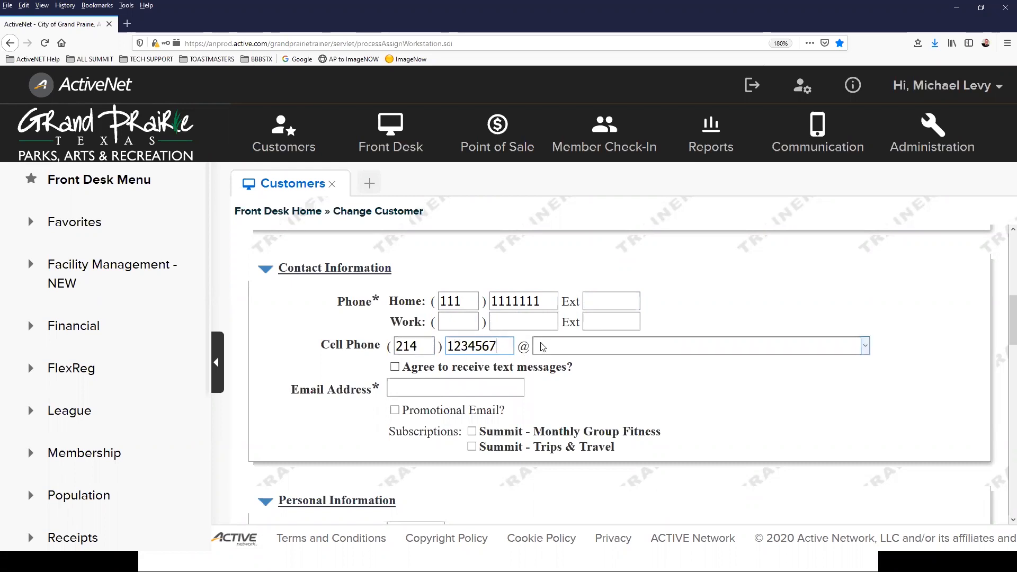
{"action": "left_click", "coordinate": [564, 346]}
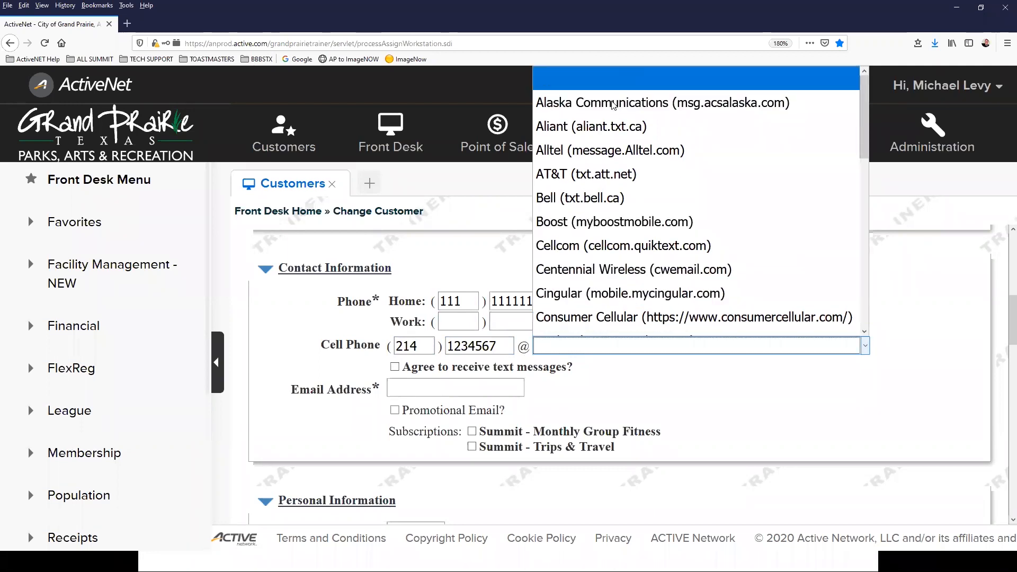
{"action": "scroll", "coordinate": [614, 117], "scroll_direction": "down", "scroll_amount": 2}
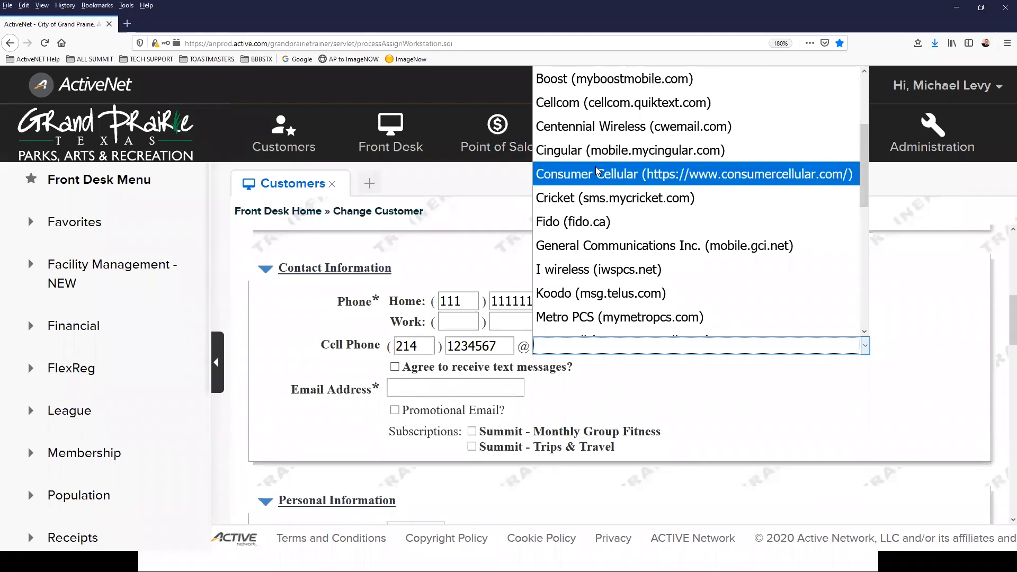
{"action": "scroll", "coordinate": [596, 167], "scroll_direction": "down", "scroll_amount": 3}
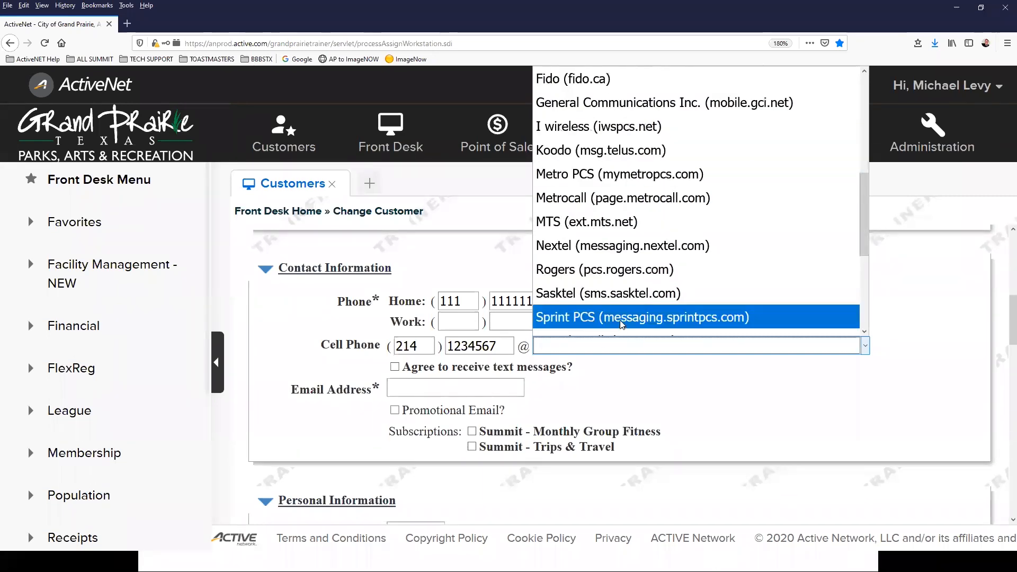
{"action": "left_click", "coordinate": [620, 319]}
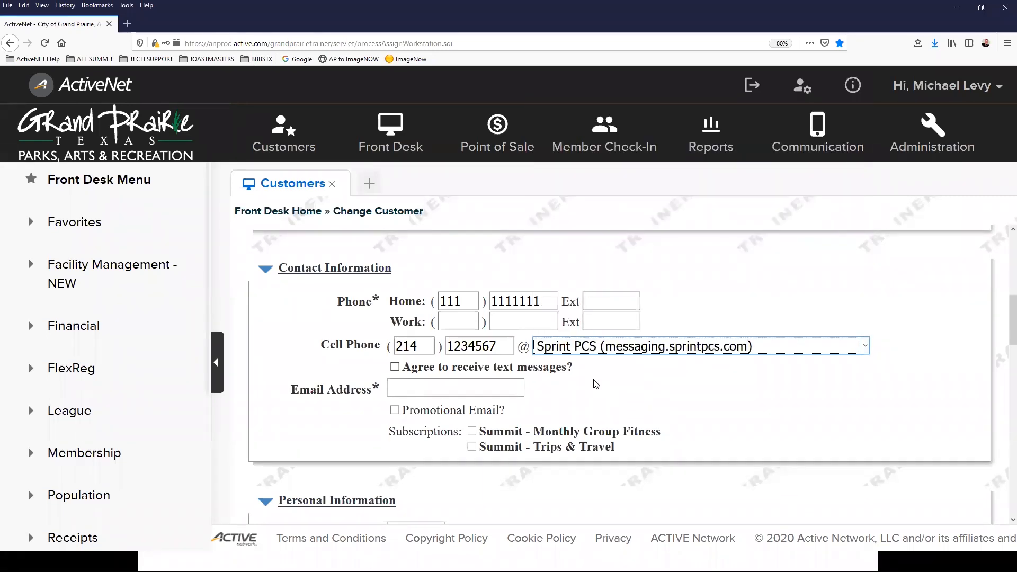
Step: Fill in the customer's e-mail and subscribe to Summit - Monthly Group Fitness and Summit - Trips & Travel
{"action": "left_click", "coordinate": [435, 391]}
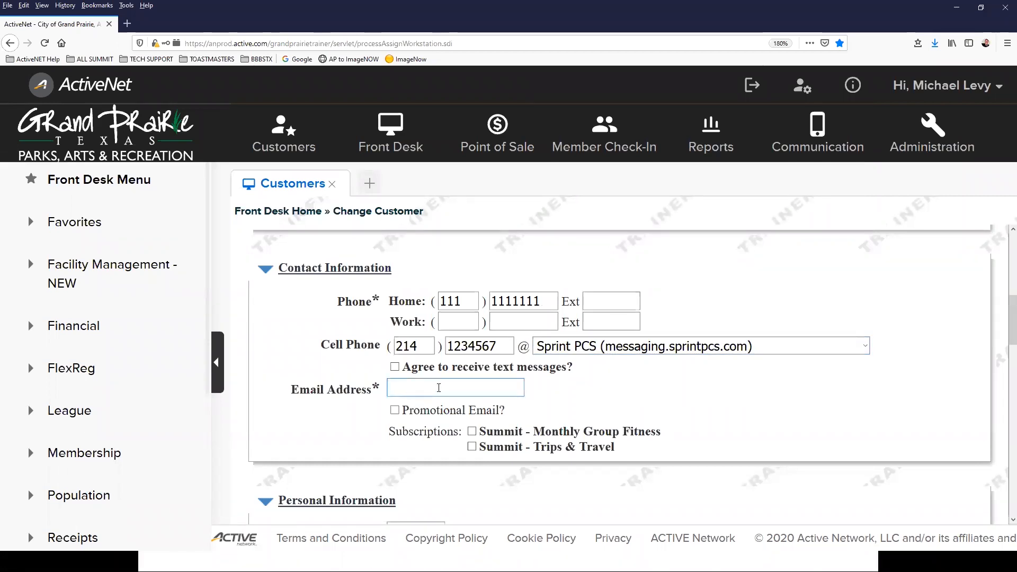
{"action": "left_click", "coordinate": [644, 412]}
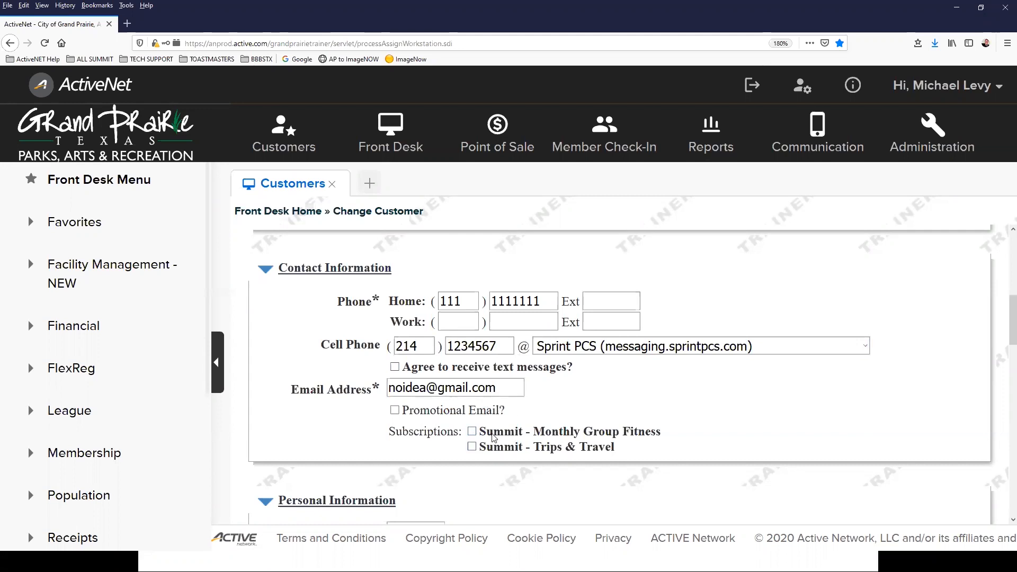
{"action": "left_click", "coordinate": [472, 431]}
{"action": "left_click", "coordinate": [472, 447]}
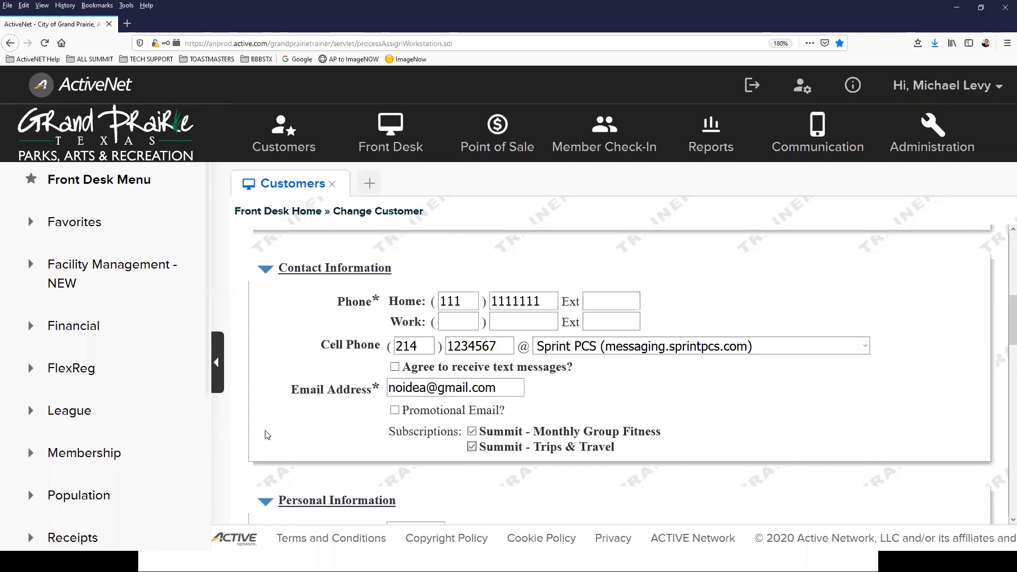
{"action": "scroll", "coordinate": [302, 426], "scroll_direction": "down", "scroll_amount": 2}
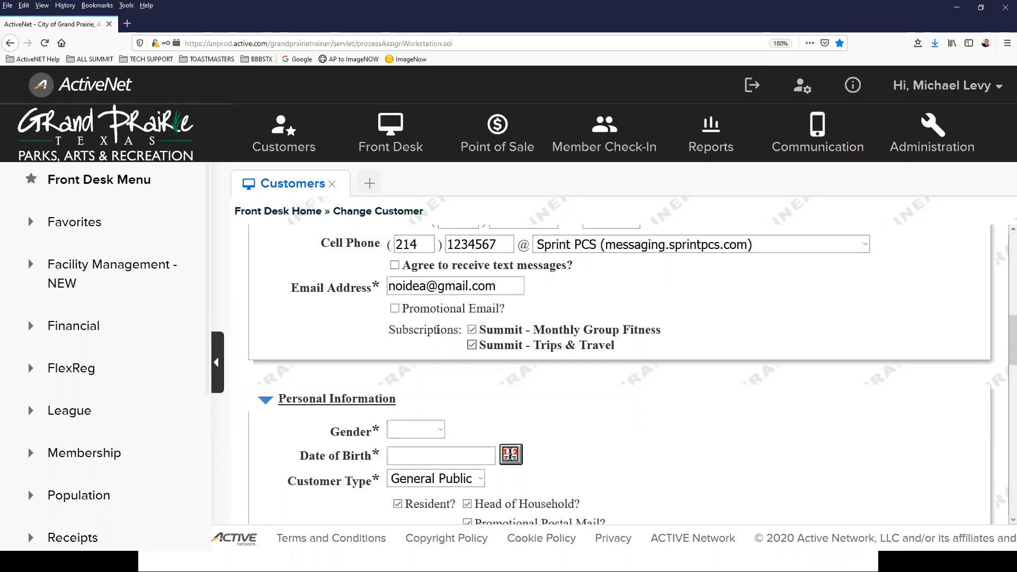
{"action": "scroll", "coordinate": [438, 329], "scroll_direction": "down", "scroll_amount": 4}
{"action": "scroll", "coordinate": [433, 306], "scroll_direction": "up", "scroll_amount": 1}
{"action": "scroll", "coordinate": [433, 306], "scroll_direction": "up", "scroll_amount": 1}
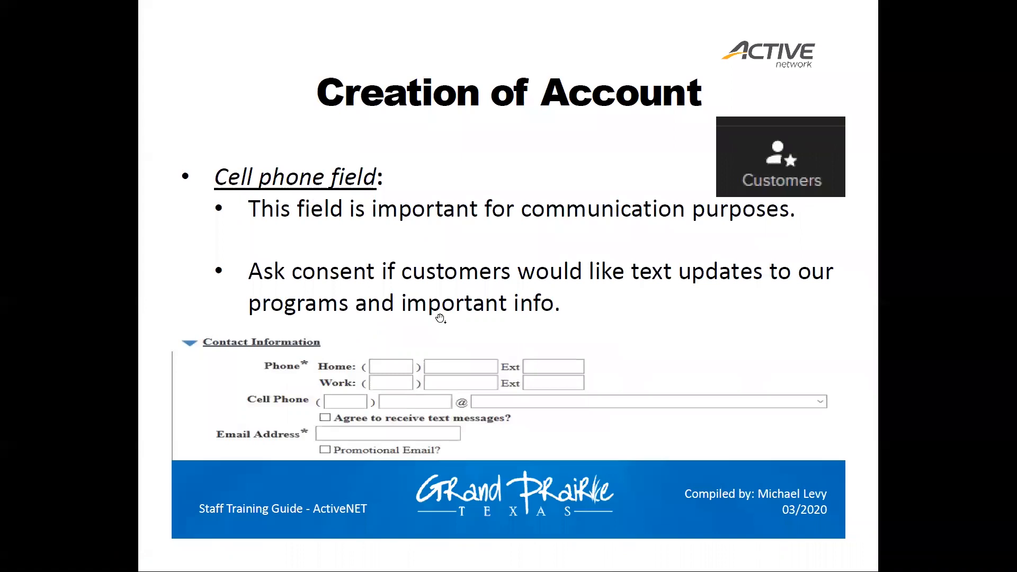
{"action": "left_click", "coordinate": [441, 318]}
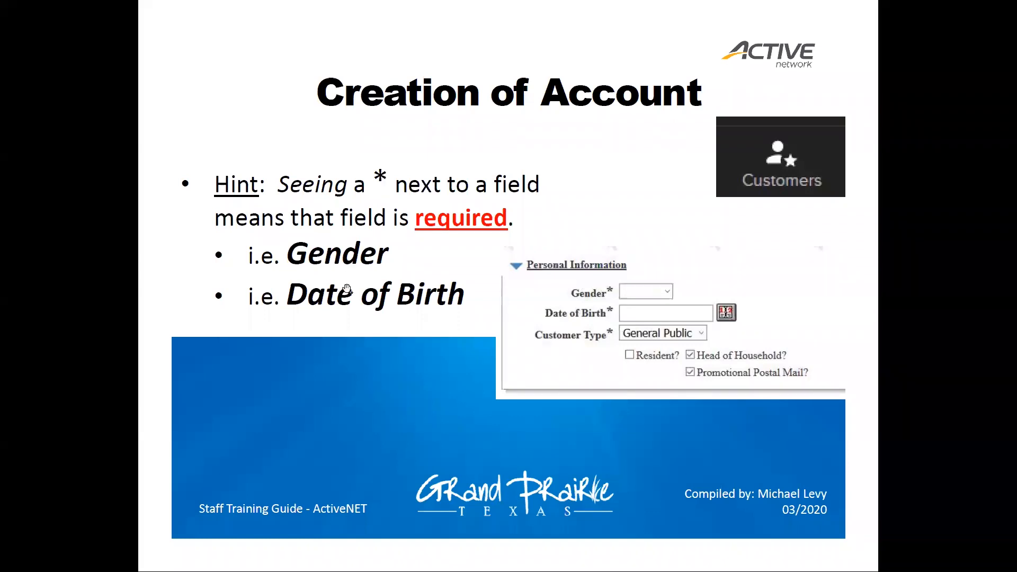
{"action": "left_click", "coordinate": [443, 291]}
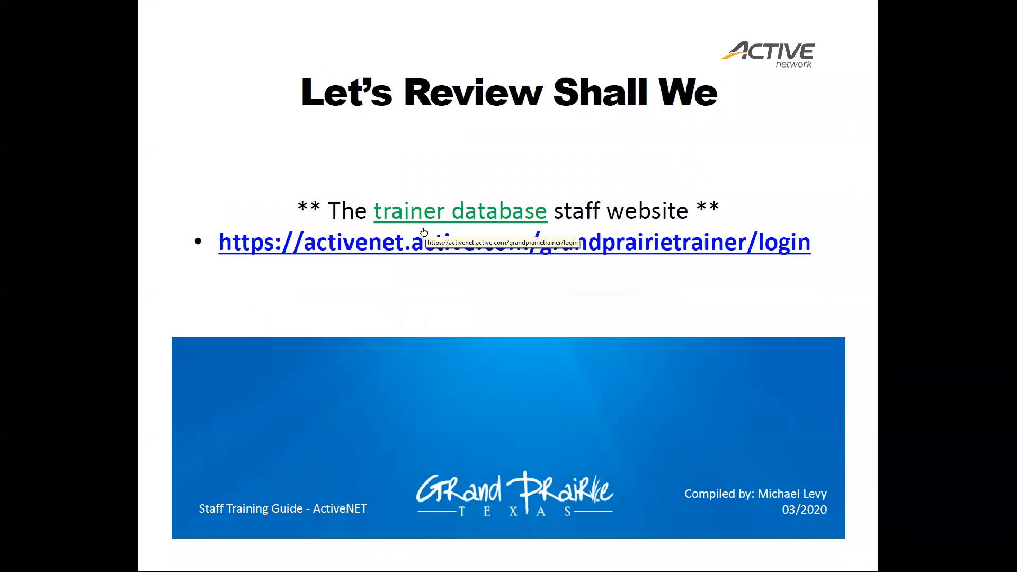
{"action": "key", "text": "alt+Tab"}
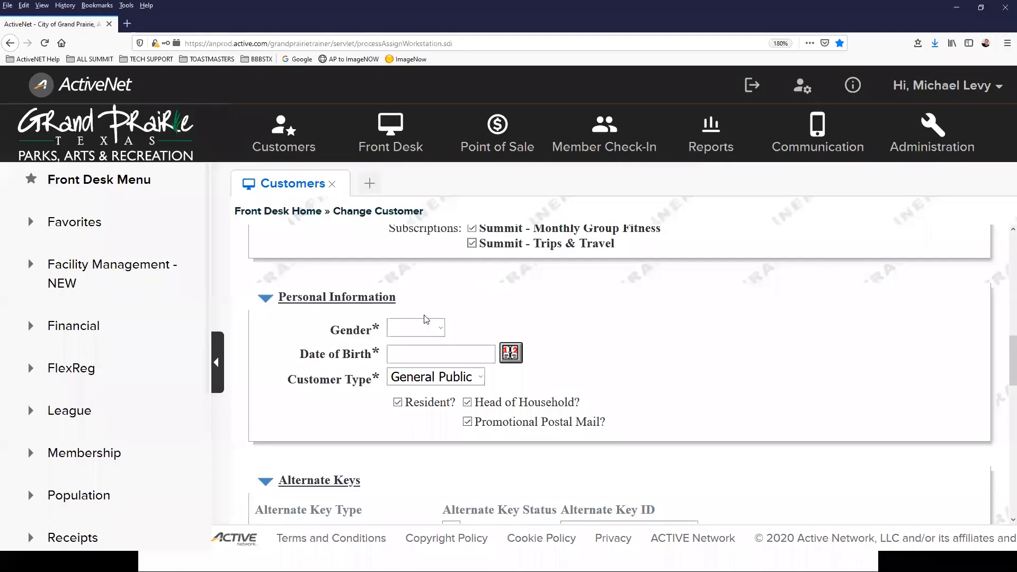
{"action": "left_click", "coordinate": [426, 324]}
{"action": "left_click", "coordinate": [420, 371]}
{"action": "left_click", "coordinate": [426, 350]}
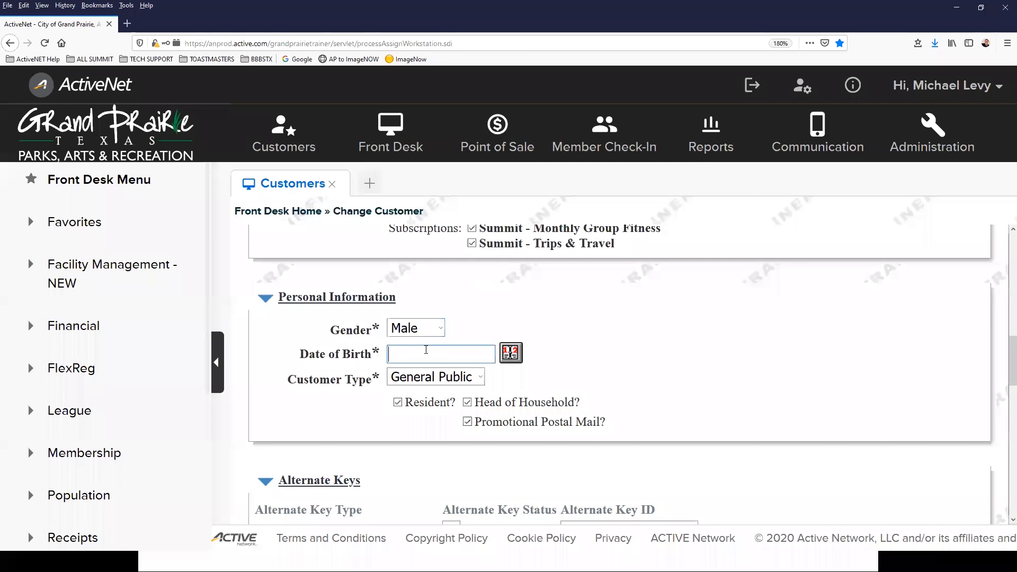
{"action": "left_click", "coordinate": [511, 352]}
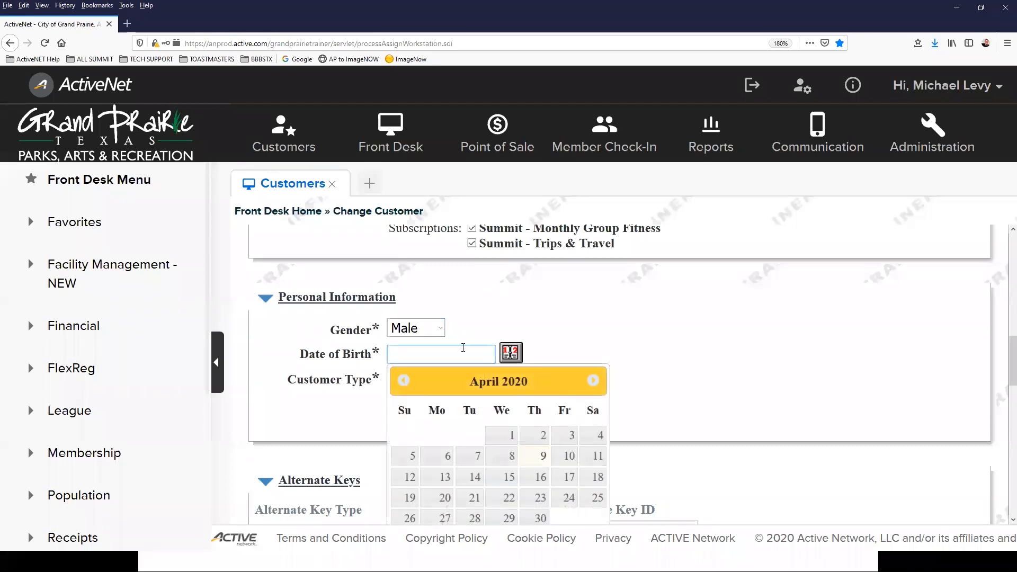
{"action": "type", "text": "04/12/1990"}
{"action": "left_click_drag", "start_coordinate": [479, 351], "coordinate": [436, 358]}
{"action": "type", "text": "74"}
{"action": "left_click", "coordinate": [635, 335]}
{"action": "key", "text": "Tab"}
{"action": "scroll", "coordinate": [412, 289], "scroll_direction": "down", "scroll_amount": 2}
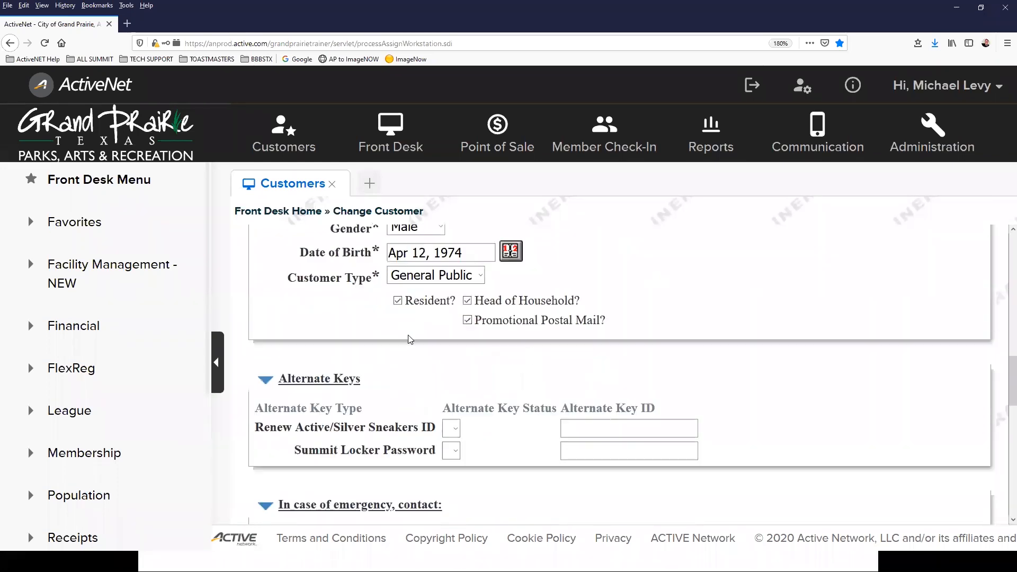
{"action": "scroll", "coordinate": [409, 339], "scroll_direction": "down", "scroll_amount": 2}
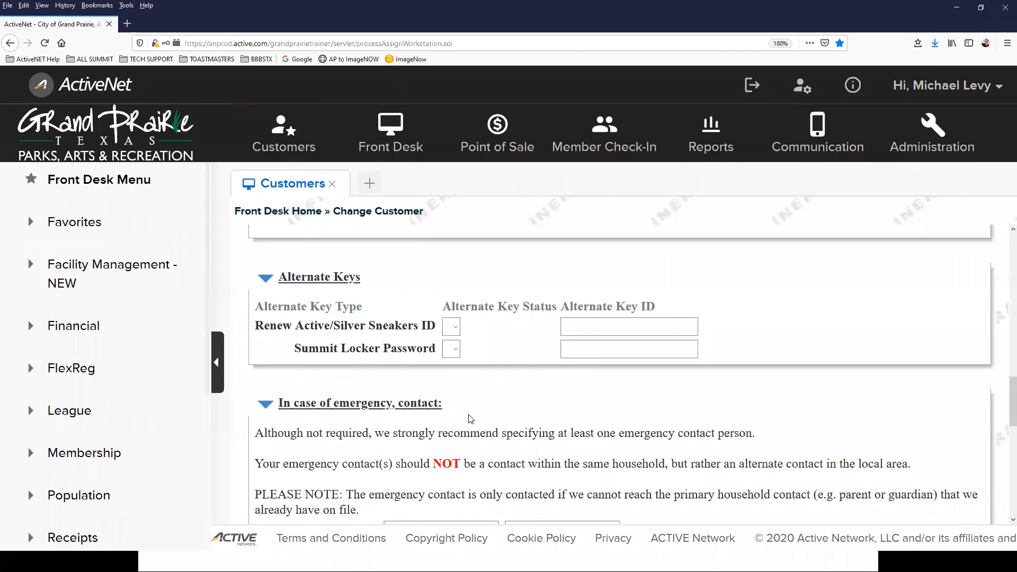
Step: Enter the emergency contact's full name in the 1st Contact field
{"action": "left_click", "coordinate": [603, 325]}
{"action": "scroll", "coordinate": [551, 310], "scroll_direction": "down", "scroll_amount": 3}
{"action": "scroll", "coordinate": [356, 301], "scroll_direction": "up", "scroll_amount": 1}
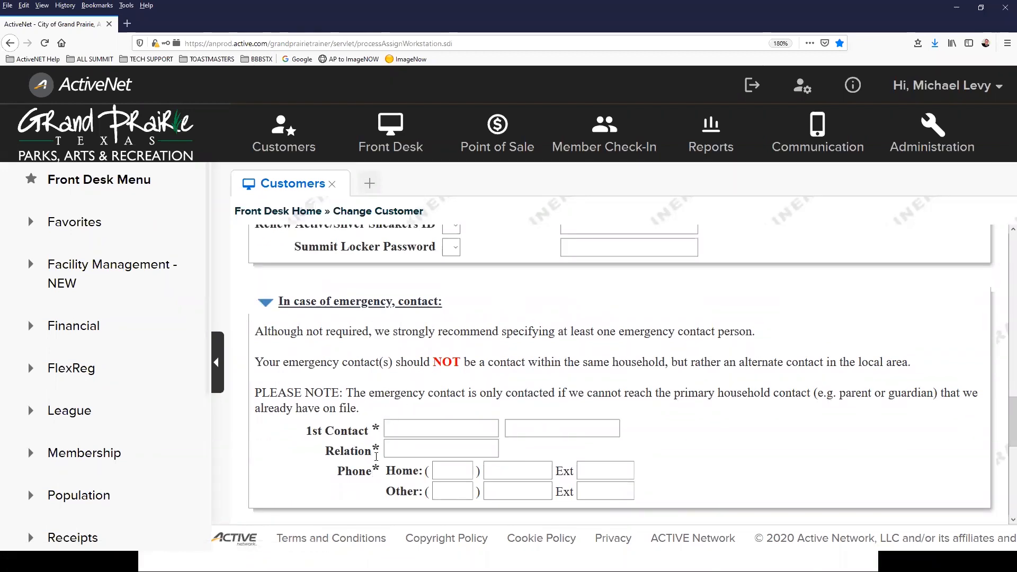
{"action": "left_click", "coordinate": [390, 429]}
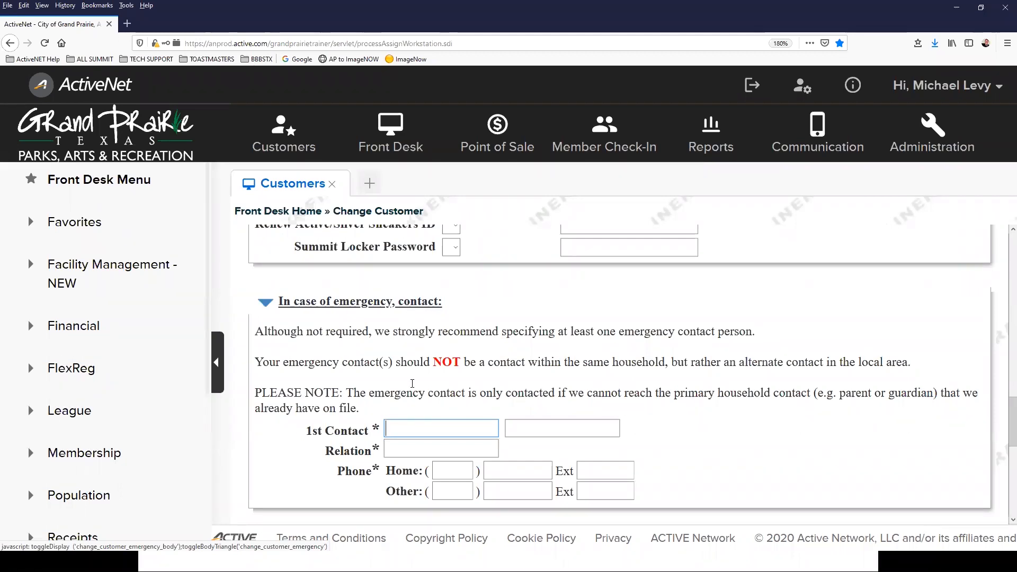
{"action": "left_click", "coordinate": [363, 427]}
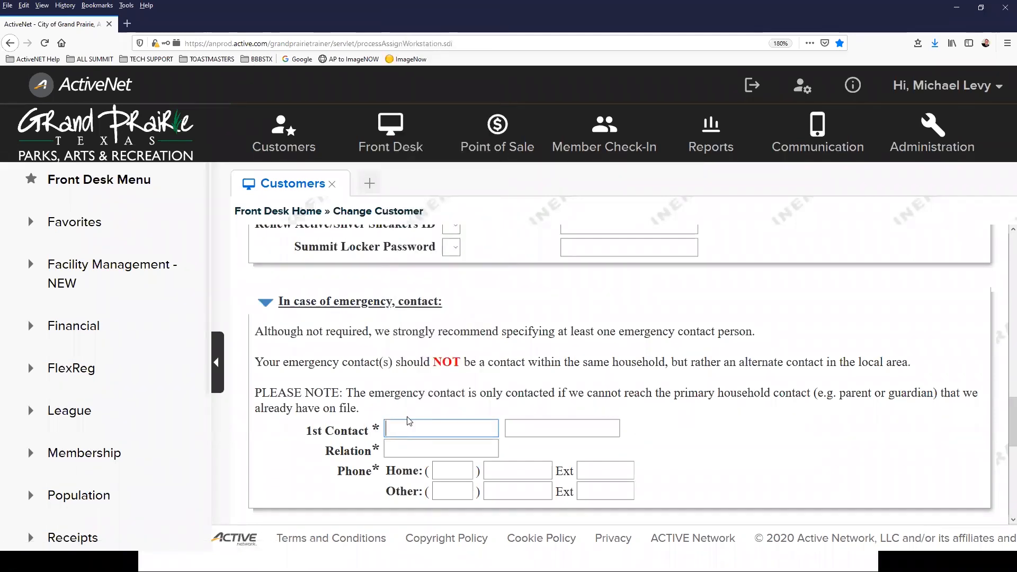
{"action": "type", "text": "C"}
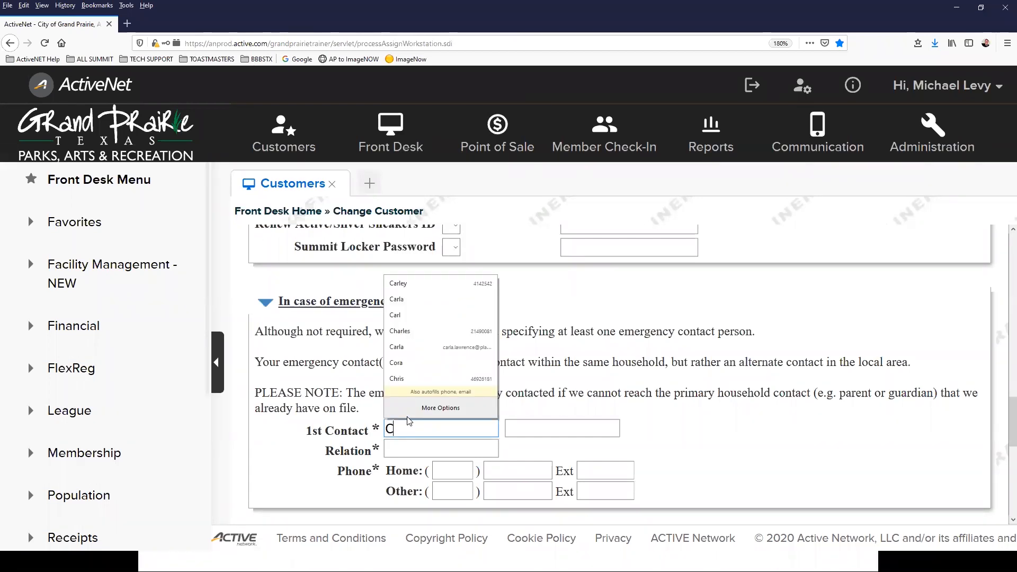
{"action": "key", "text": "BackSpace"}
{"action": "type", "text": "Mo"}
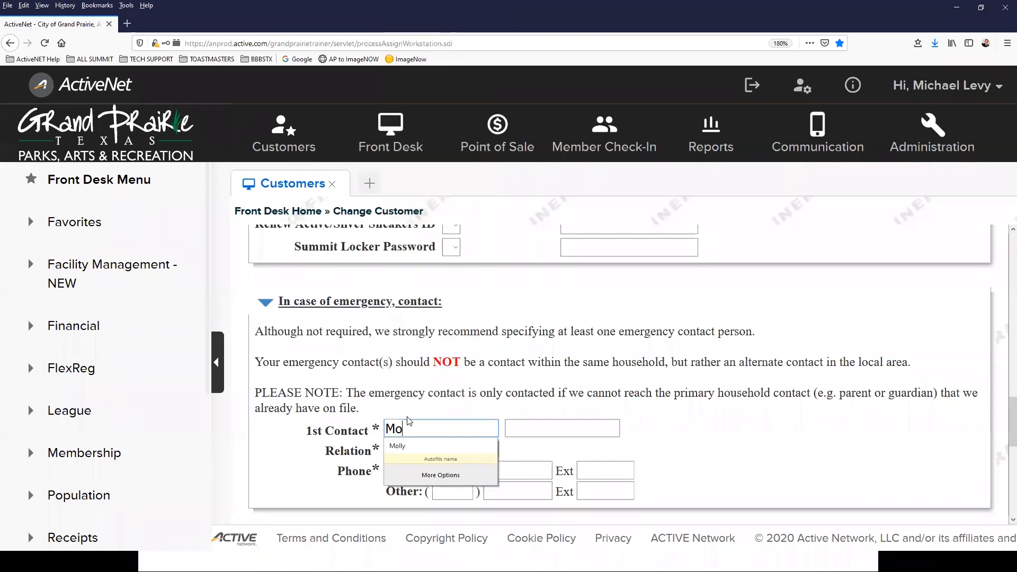
{"action": "type", "text": "mma Bobby"}
{"action": "key", "text": "Tab"}
{"action": "key", "text": "Tab"}
Step: Set the emergency contact's relation to Momma and enter their home phone number
{"action": "type", "text": "Momma"}
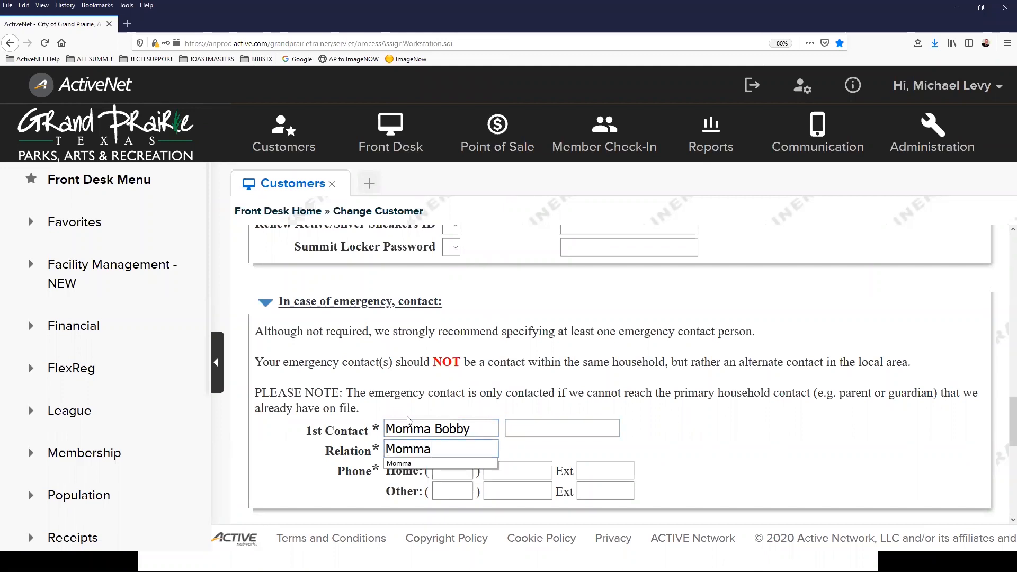
{"action": "key", "text": "Tab"}
{"action": "type", "text": "111"}
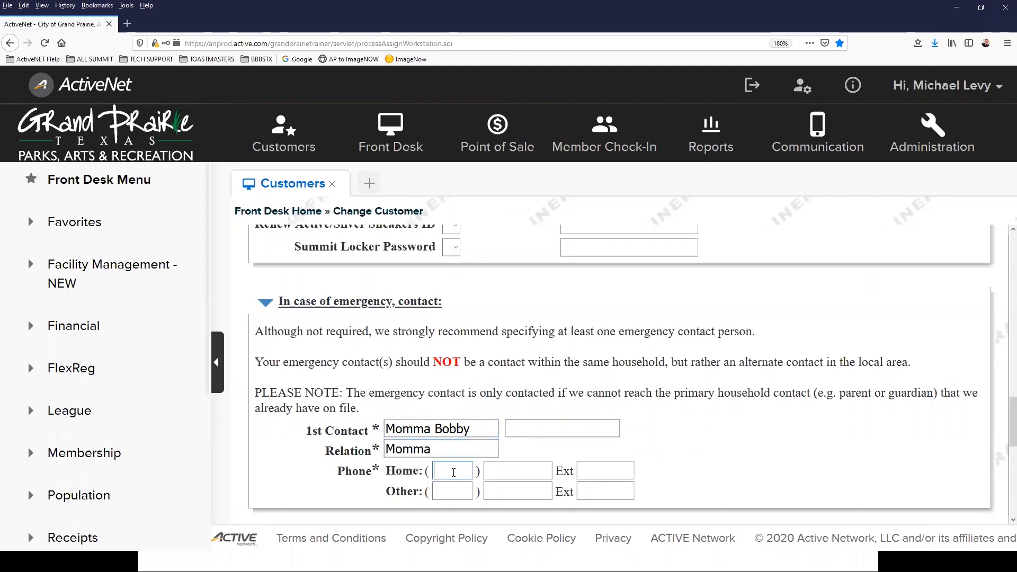
{"action": "left_click", "coordinate": [511, 467]}
{"action": "type", "text": "1111"}
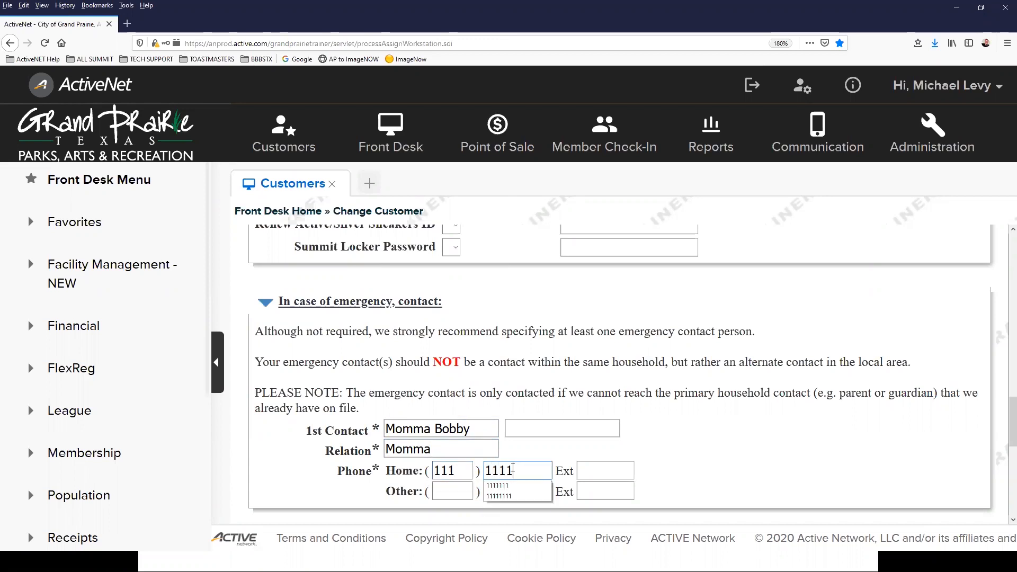
{"action": "left_click", "coordinate": [349, 480]}
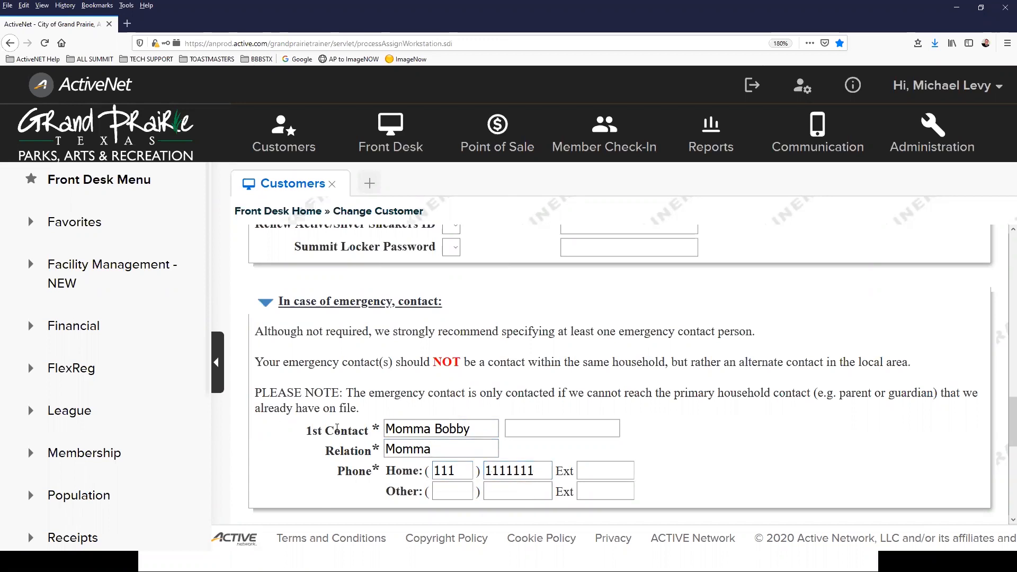
{"action": "scroll", "coordinate": [337, 428], "scroll_direction": "down", "scroll_amount": 2}
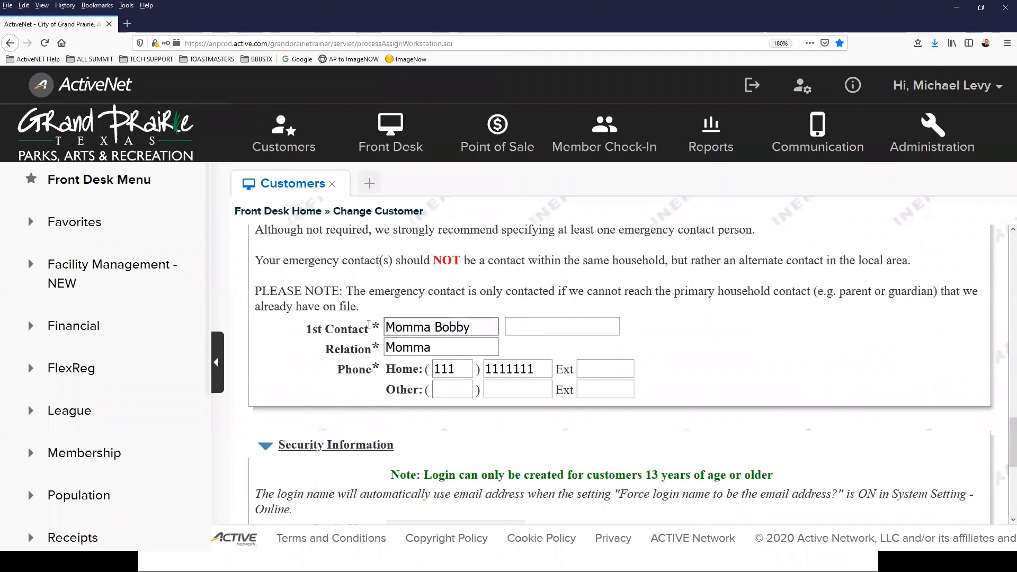
{"action": "scroll", "coordinate": [369, 324], "scroll_direction": "up", "scroll_amount": 2}
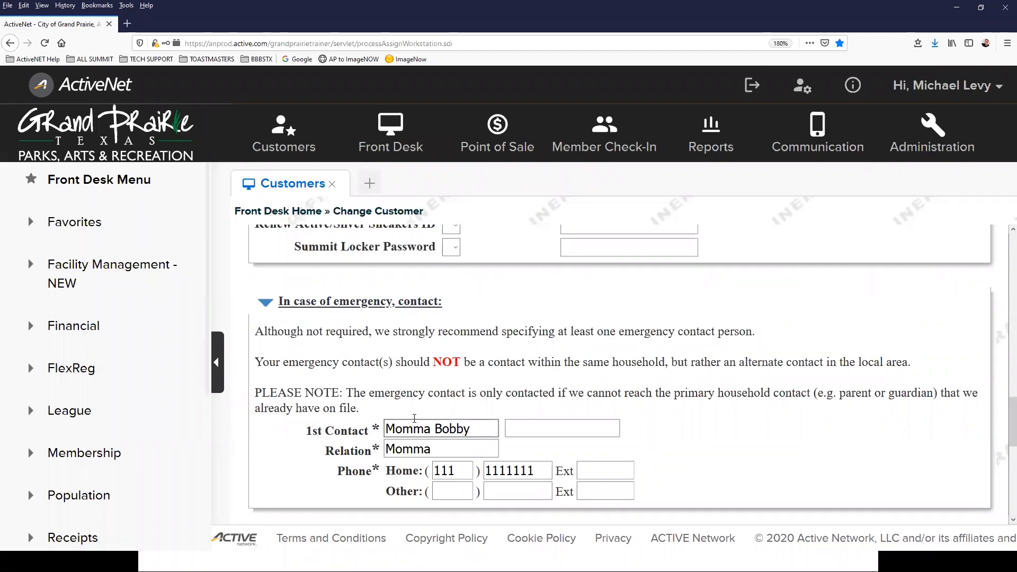
{"action": "scroll", "coordinate": [457, 422], "scroll_direction": "down", "scroll_amount": 2}
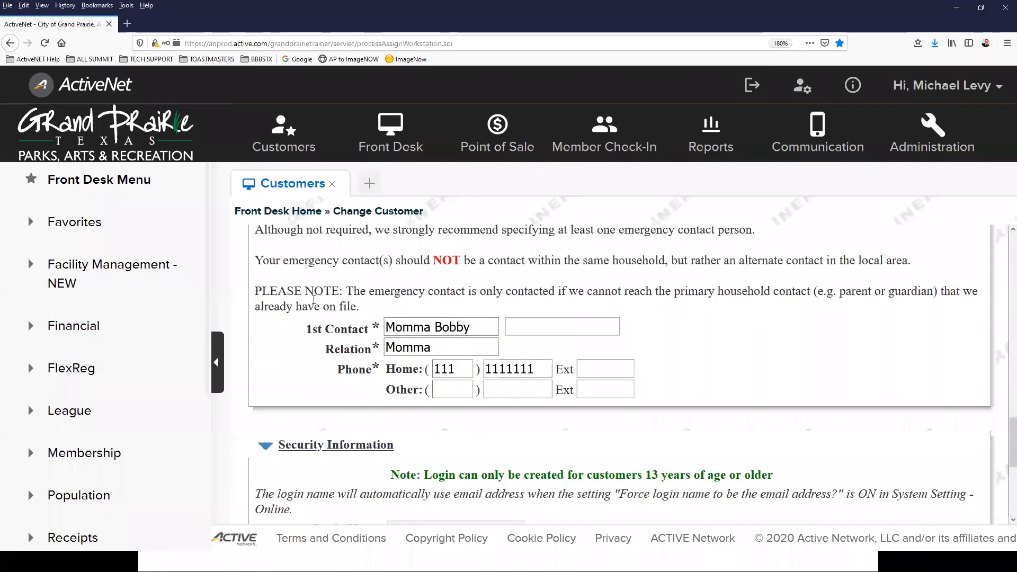
{"action": "scroll", "coordinate": [308, 306], "scroll_direction": "down", "scroll_amount": 2}
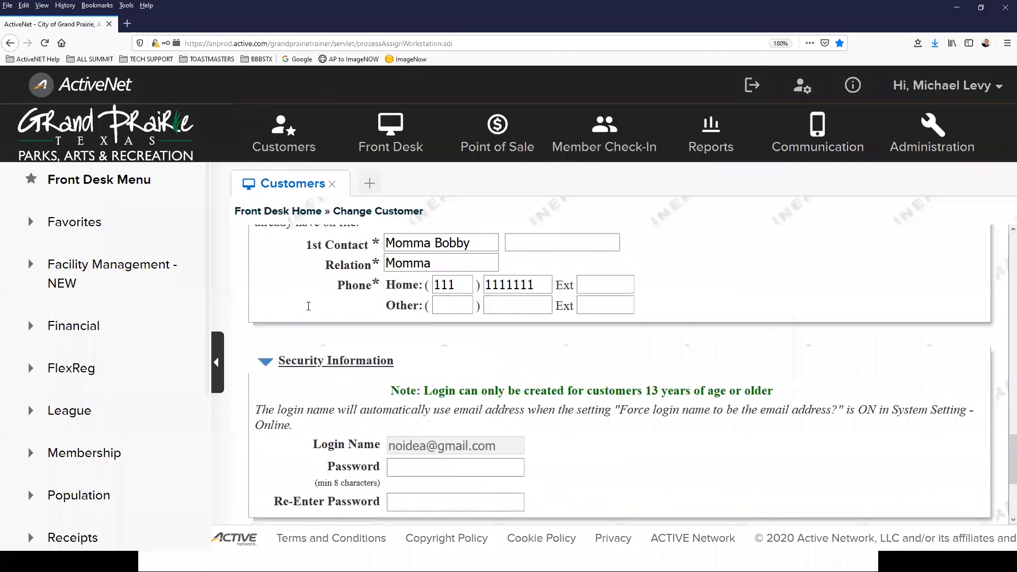
{"action": "scroll", "coordinate": [304, 308], "scroll_direction": "up", "scroll_amount": 4}
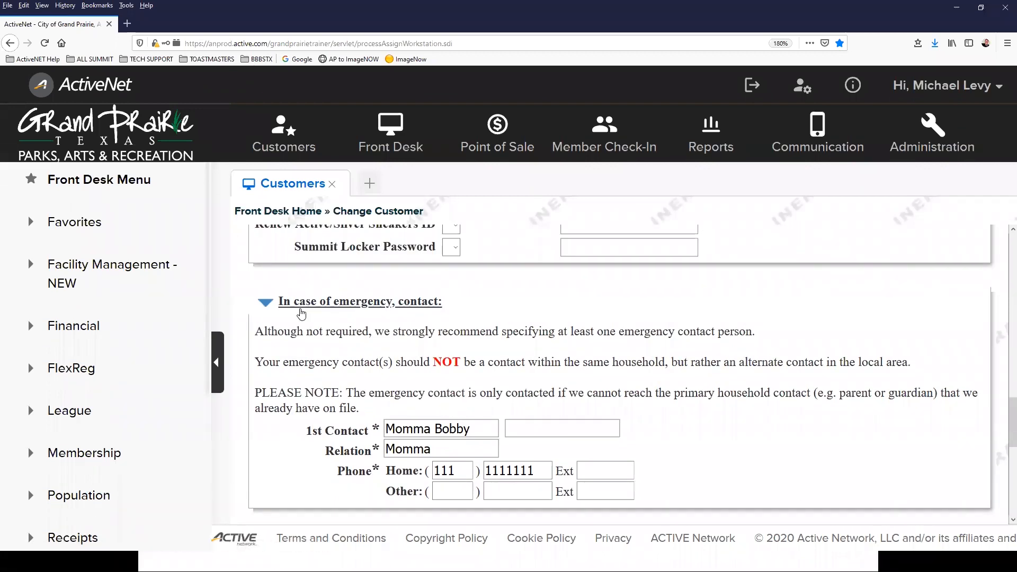
{"action": "scroll", "coordinate": [321, 313], "scroll_direction": "up", "scroll_amount": 5}
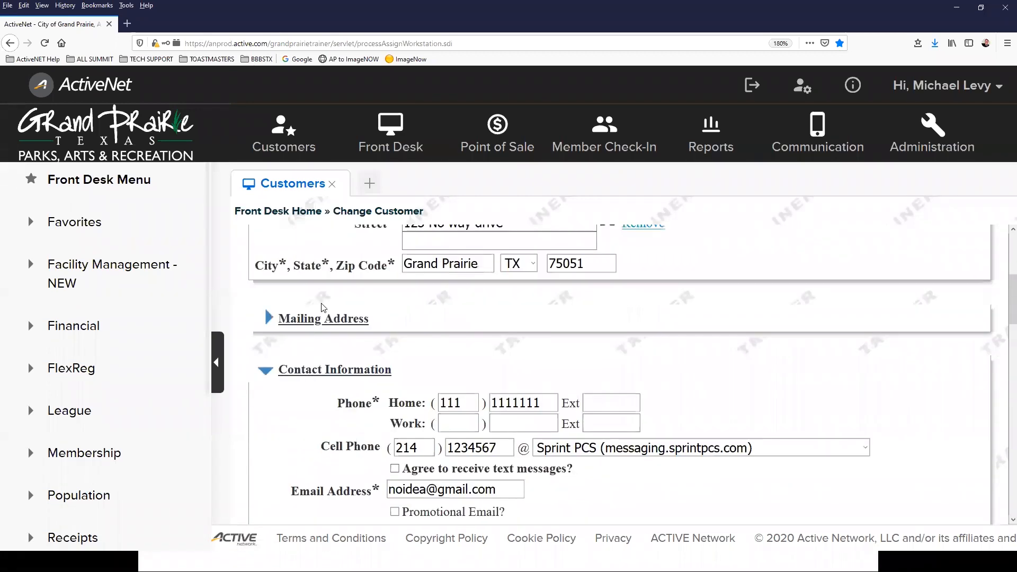
{"action": "scroll", "coordinate": [323, 307], "scroll_direction": "down", "scroll_amount": 3}
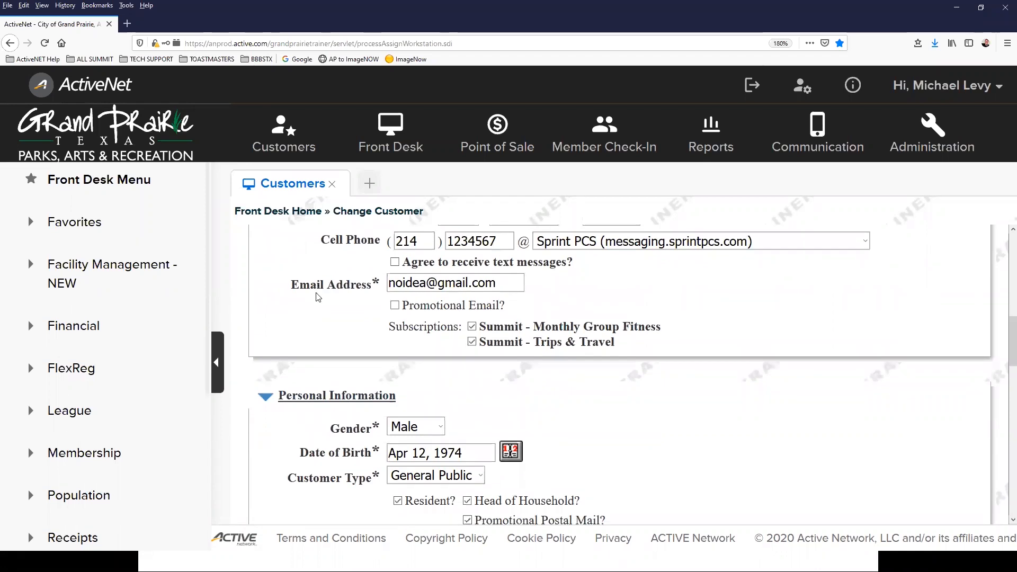
{"action": "scroll", "coordinate": [322, 301], "scroll_direction": "down", "scroll_amount": 2}
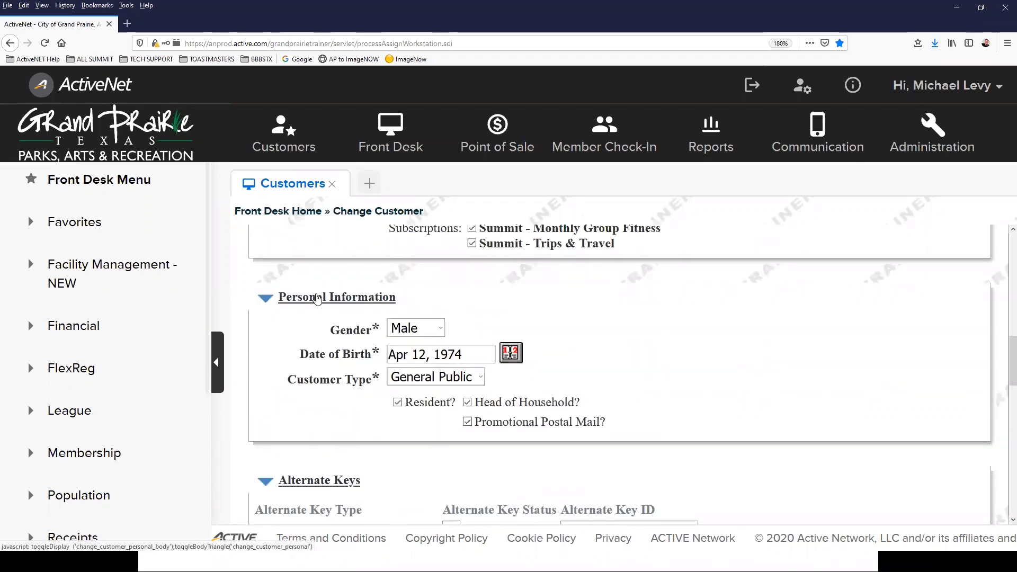
{"action": "scroll", "coordinate": [493, 319], "scroll_direction": "down", "scroll_amount": 1}
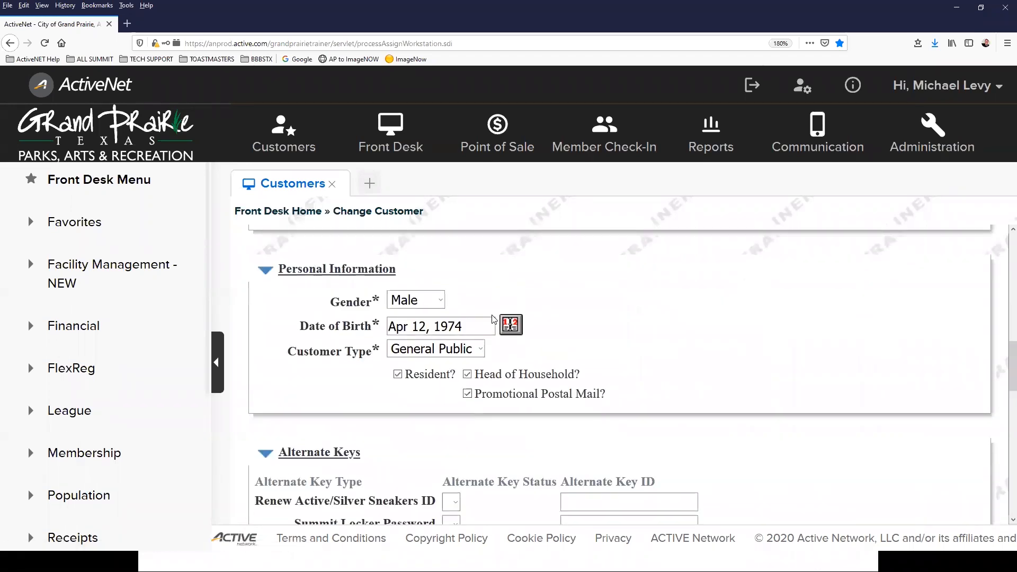
{"action": "scroll", "coordinate": [493, 319], "scroll_direction": "down", "scroll_amount": 2}
{"action": "scroll", "coordinate": [492, 315], "scroll_direction": "down", "scroll_amount": 5}
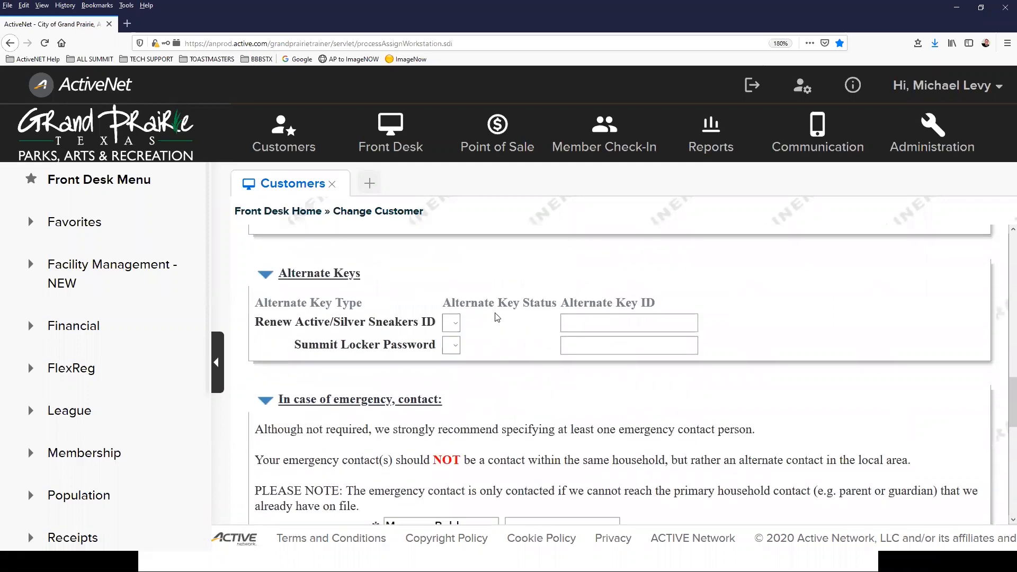
{"action": "scroll", "coordinate": [489, 311], "scroll_direction": "down", "scroll_amount": 5}
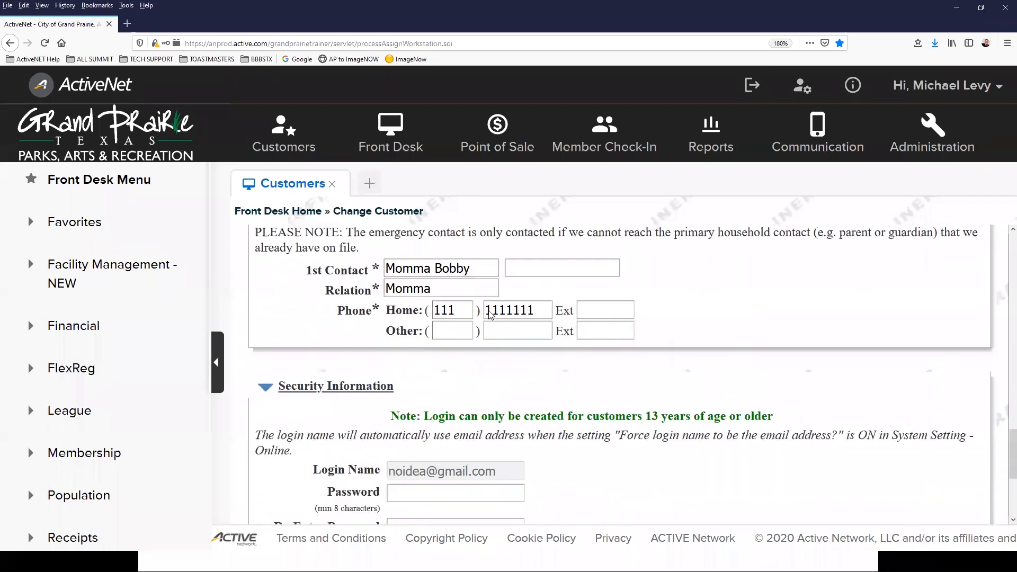
{"action": "scroll", "coordinate": [504, 326], "scroll_direction": "down", "scroll_amount": 2}
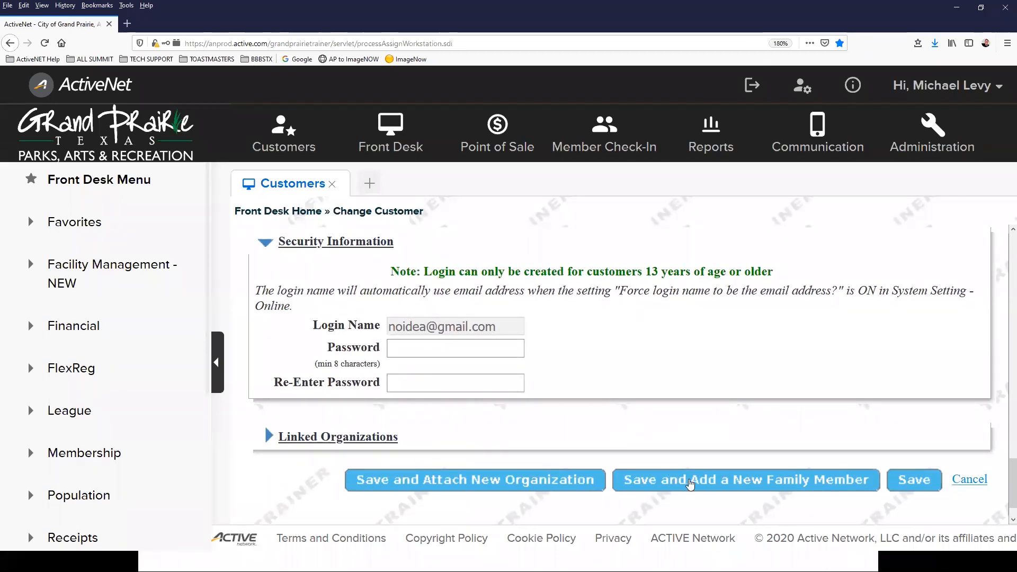
Step: Attempt to save with 'Save and Add a New Family Member', which flags the contact's missing last name
{"action": "left_click", "coordinate": [690, 484]}
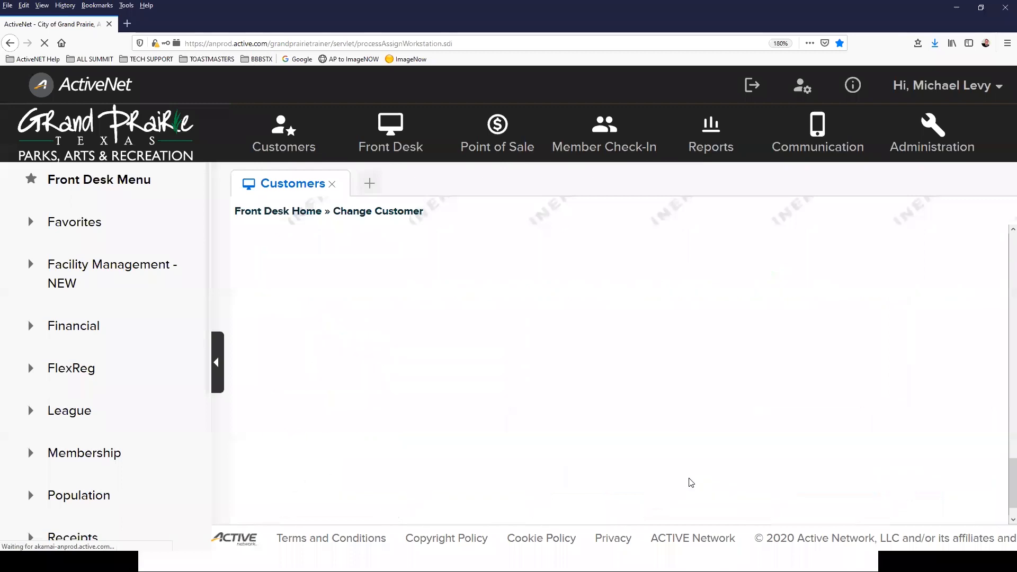
{"action": "scroll", "coordinate": [530, 347], "scroll_direction": "down", "scroll_amount": 3}
{"action": "scroll", "coordinate": [530, 347], "scroll_direction": "up", "scroll_amount": 3}
{"action": "scroll", "coordinate": [530, 351], "scroll_direction": "down", "scroll_amount": 5}
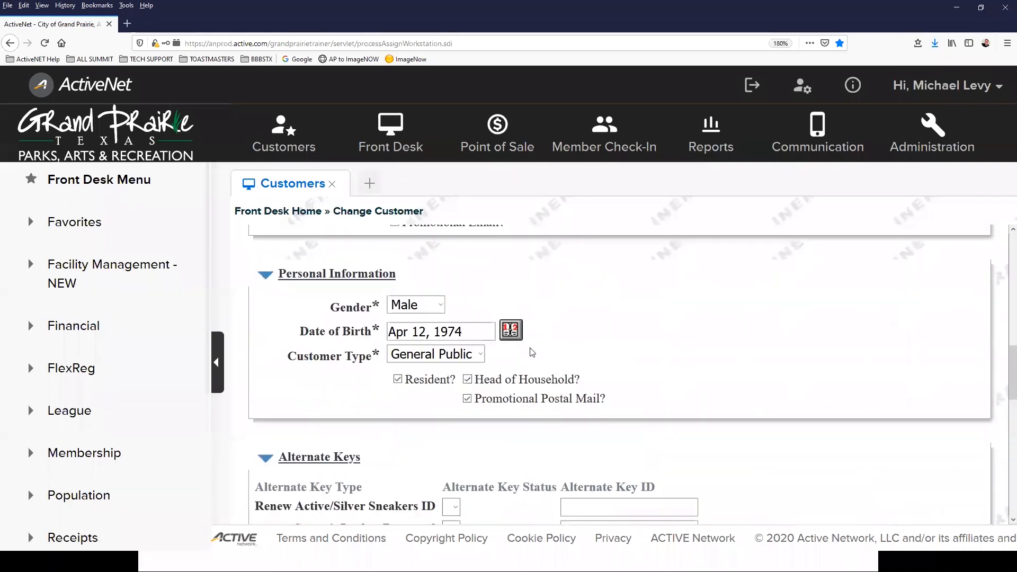
{"action": "scroll", "coordinate": [532, 353], "scroll_direction": "up", "scroll_amount": 6}
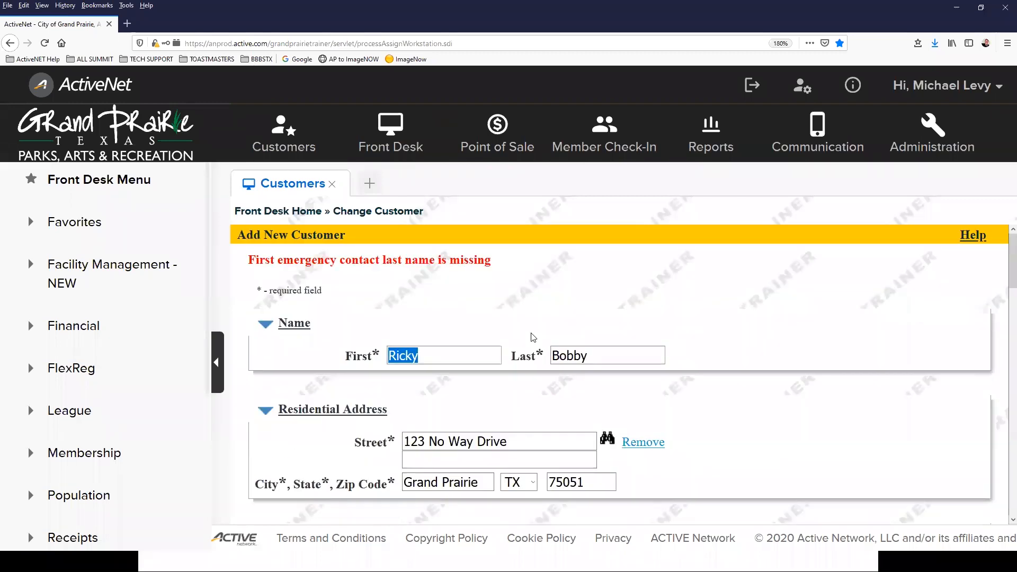
{"action": "scroll", "coordinate": [533, 341], "scroll_direction": "down", "scroll_amount": 8}
{"action": "scroll", "coordinate": [518, 331], "scroll_direction": "up", "scroll_amount": 2}
{"action": "scroll", "coordinate": [517, 331], "scroll_direction": "up", "scroll_amount": 1}
Step: Move the emergency contact's surname out of the first-name field into the last-name field
{"action": "double_click", "coordinate": [455, 408]}
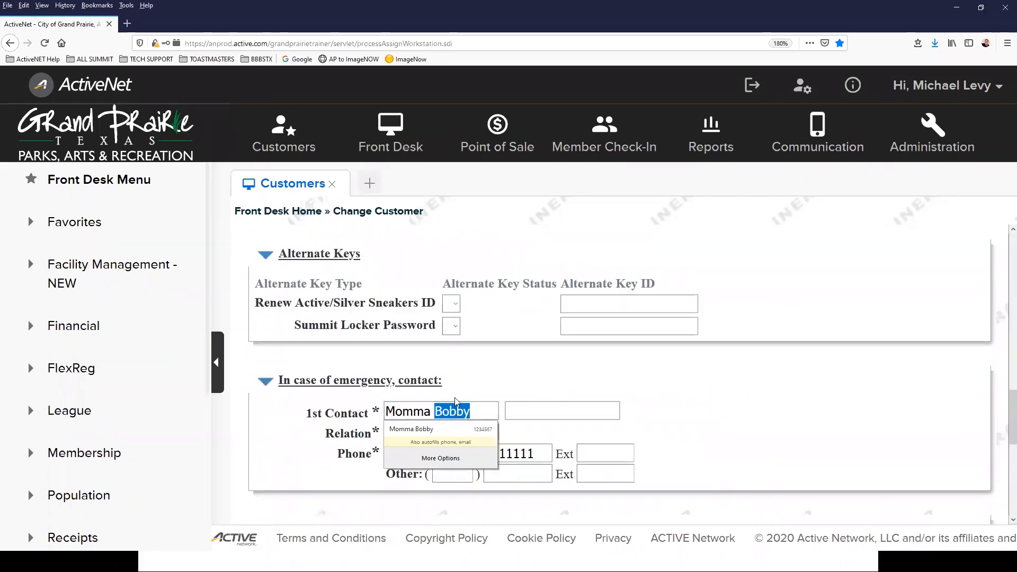
{"action": "key", "text": "BackSpace"}
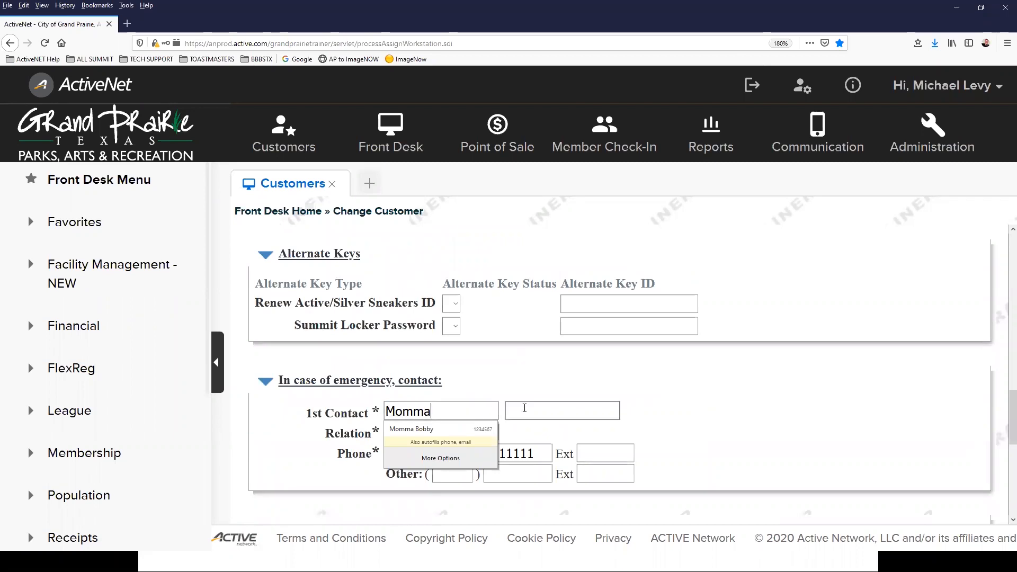
{"action": "left_click", "coordinate": [532, 409]}
{"action": "type", "text": "Boob"}
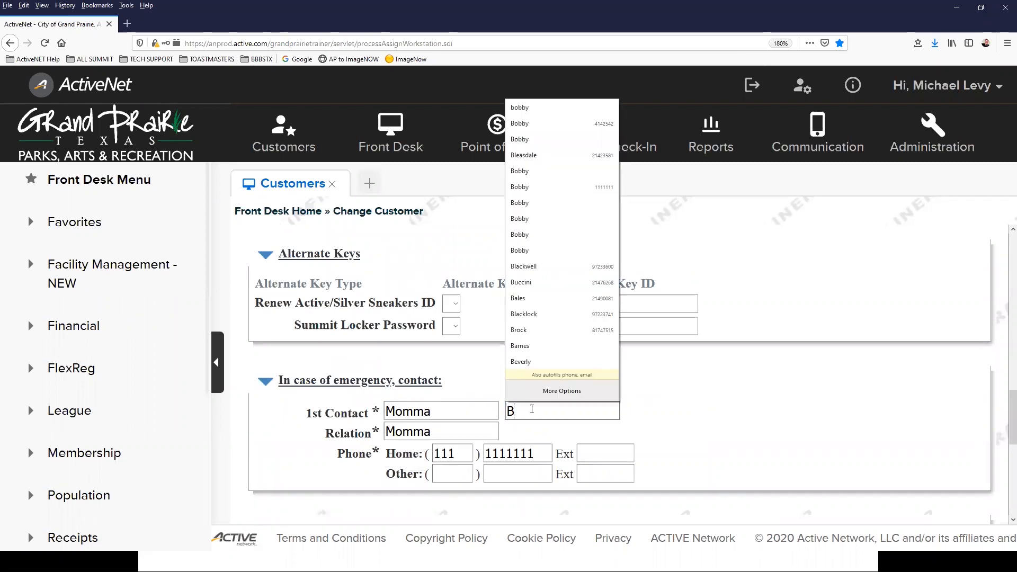
{"action": "key", "text": "BackSpace"}
{"action": "type", "text": "bby"}
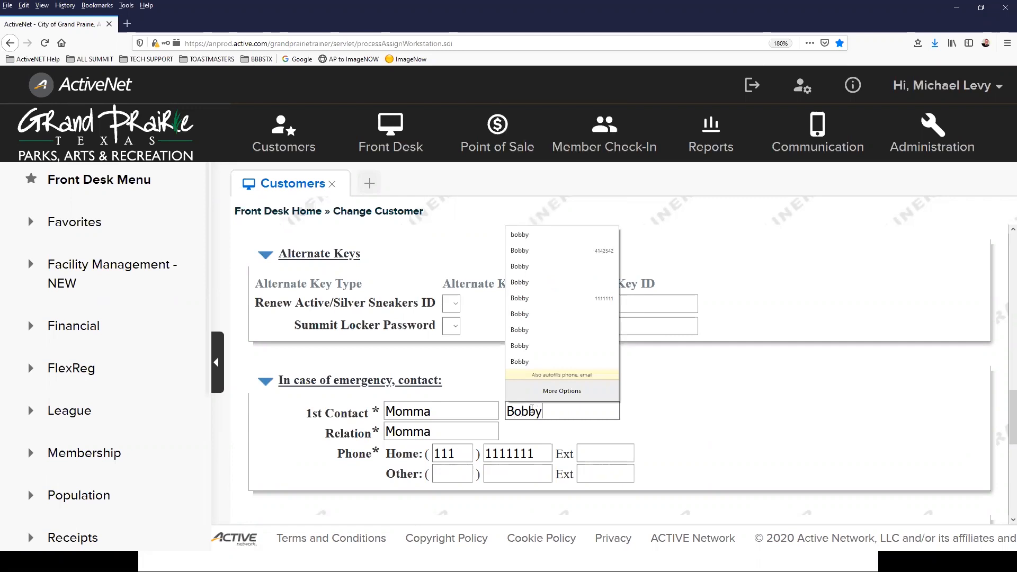
{"action": "left_click", "coordinate": [483, 378]}
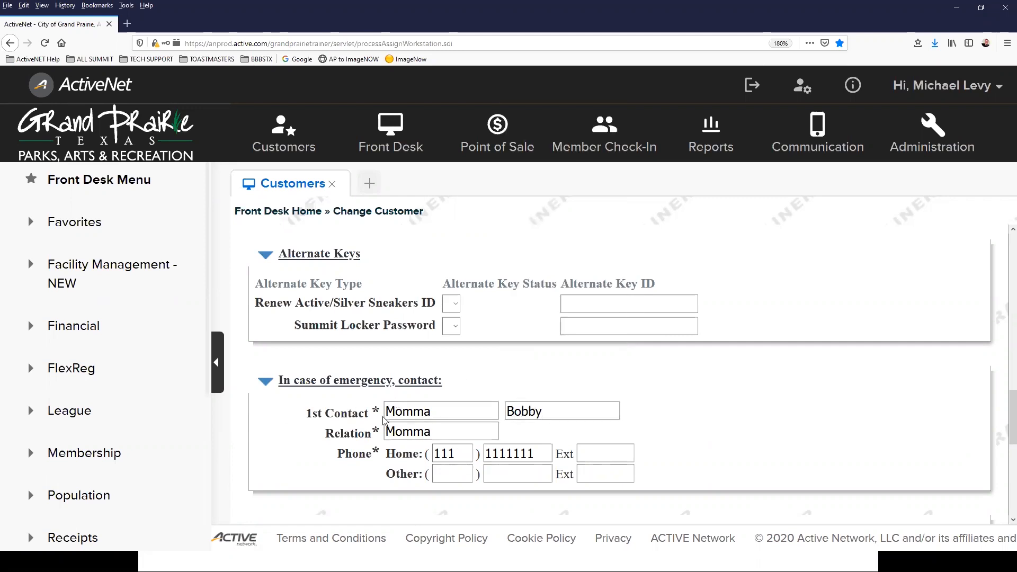
{"action": "scroll", "coordinate": [728, 387], "scroll_direction": "down", "scroll_amount": 5}
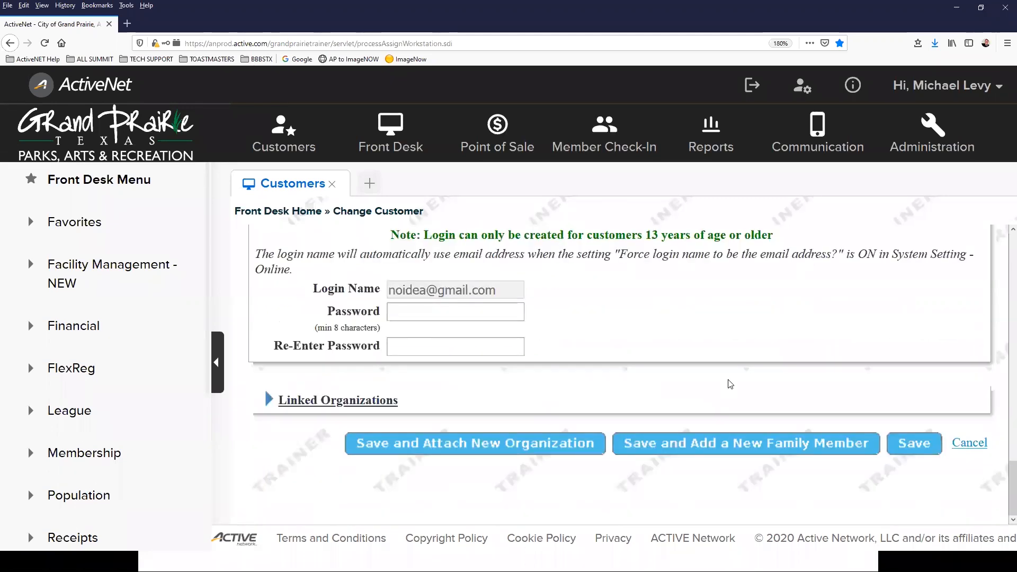
Step: Save the customer, keep the existing family, and return to their account details
{"action": "left_click", "coordinate": [718, 442]}
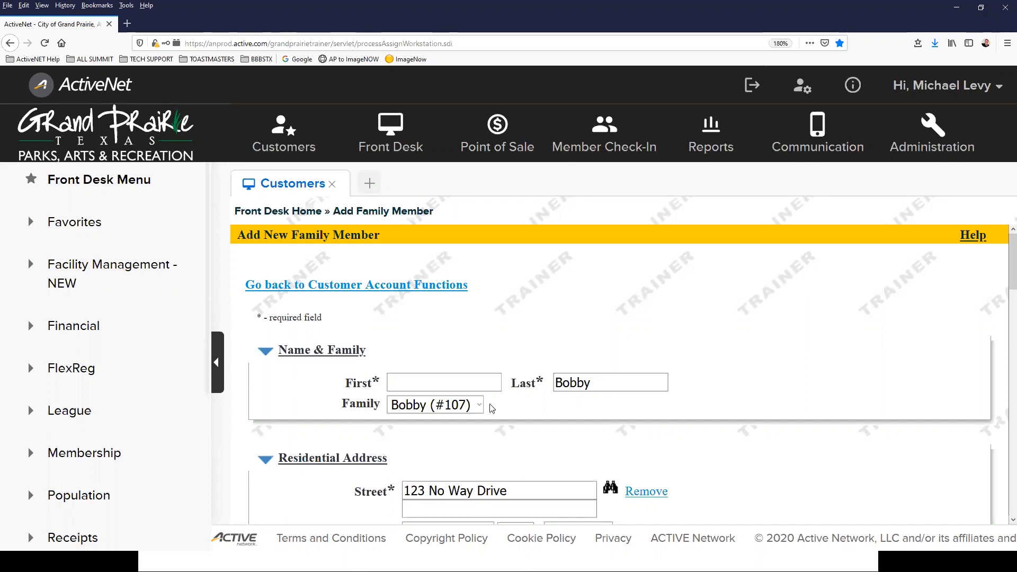
{"action": "left_click", "coordinate": [466, 407]}
{"action": "left_click", "coordinate": [466, 406]}
{"action": "left_click", "coordinate": [377, 287]}
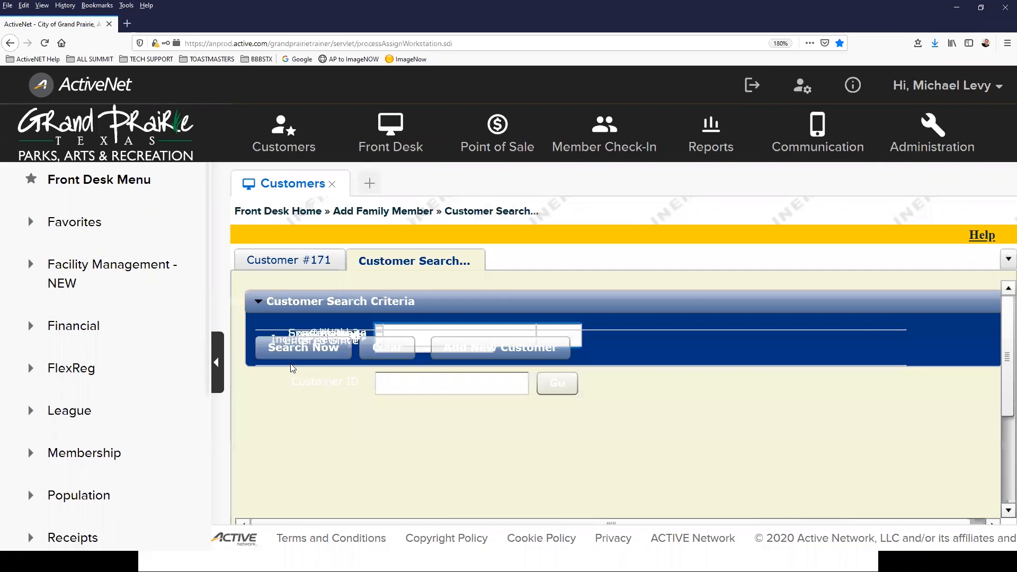
{"action": "left_click", "coordinate": [282, 263]}
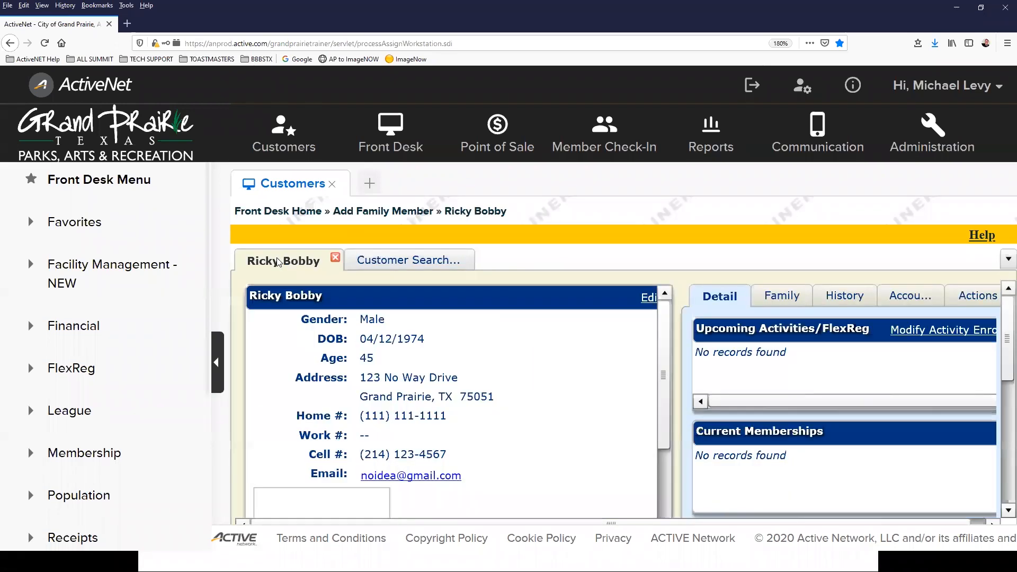
Step: Zoom the page out and view the Family tab showing the customer as head of household
{"action": "scroll", "coordinate": [505, 370], "scroll_direction": "down", "scroll_amount": 1}
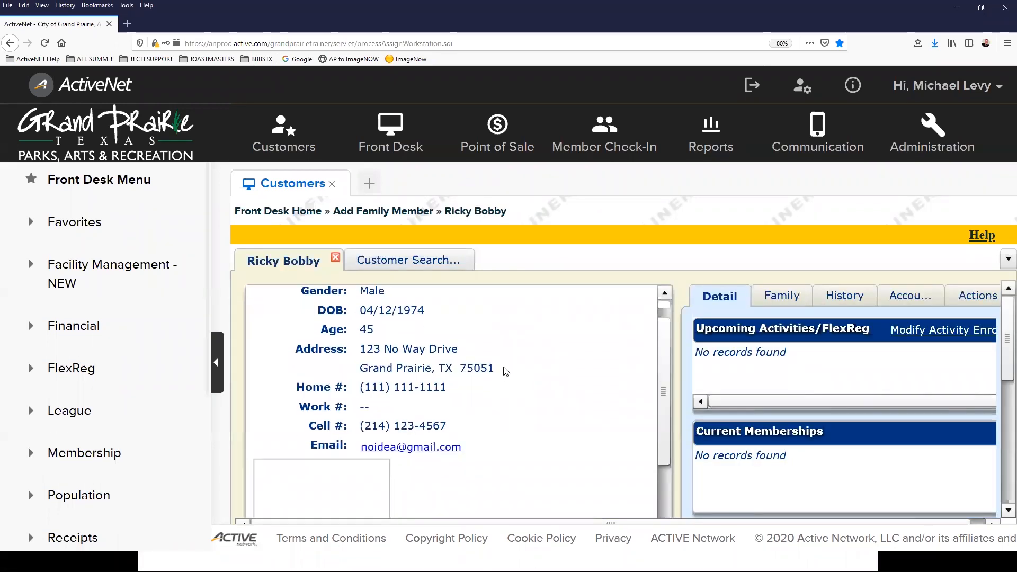
{"action": "scroll", "coordinate": [496, 371], "scroll_direction": "down", "scroll_amount": 4}
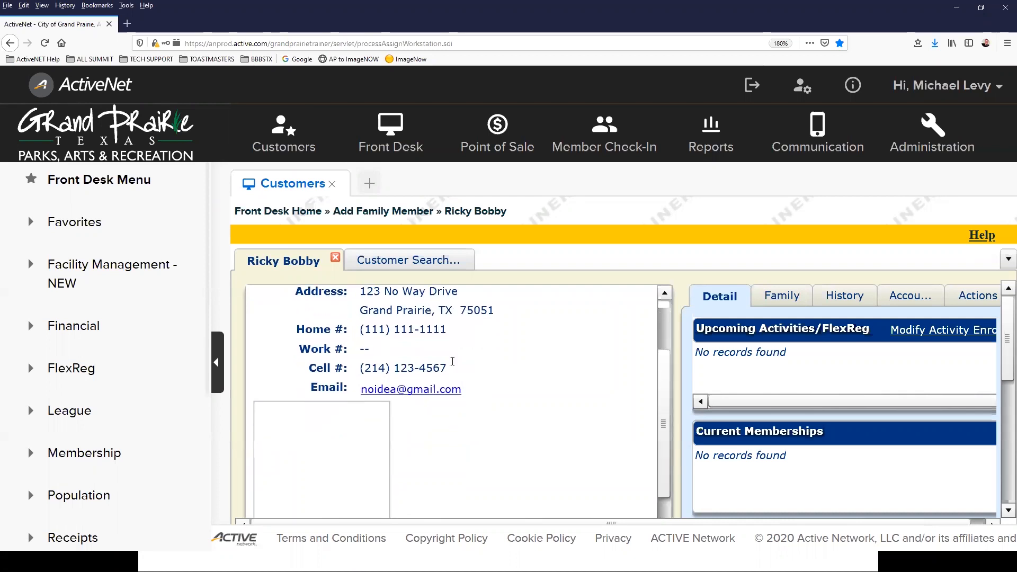
{"action": "scroll", "coordinate": [419, 412], "scroll_direction": "down", "scroll_amount": 4}
{"action": "scroll", "coordinate": [434, 400], "scroll_direction": "up", "scroll_amount": 2}
{"action": "scroll", "coordinate": [468, 363], "scroll_direction": "down", "scroll_amount": 2}
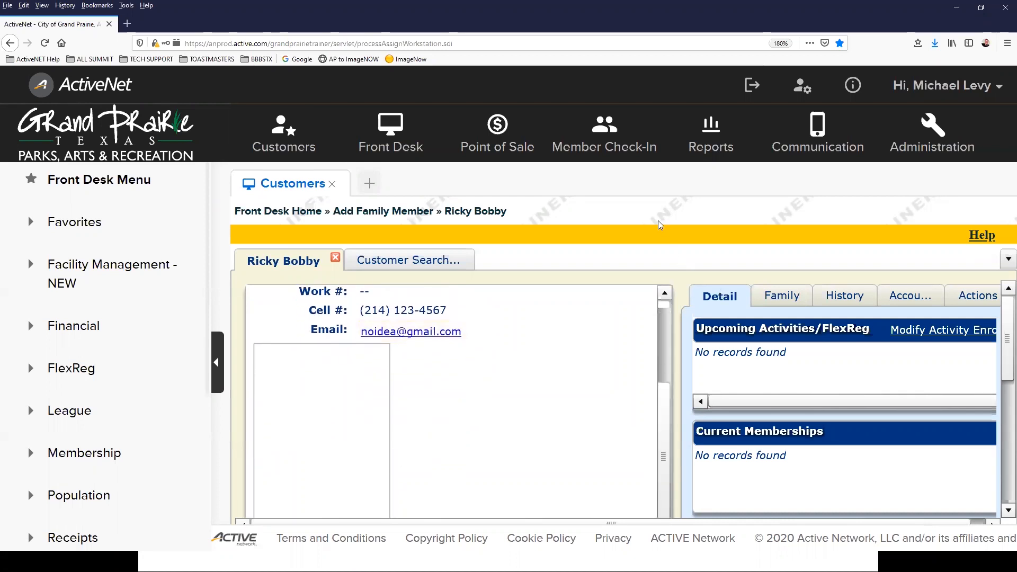
{"action": "key", "text": "ctrl+minus"}
{"action": "key", "text": "ctrl+minus"}
{"action": "key", "text": "ctrl+minus"}
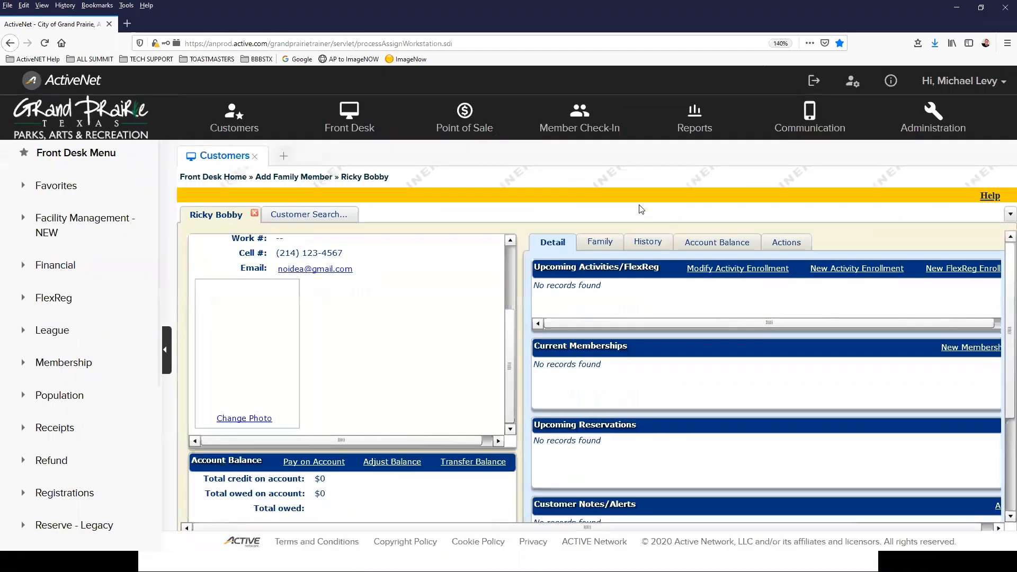
{"action": "scroll", "coordinate": [333, 329], "scroll_direction": "up", "scroll_amount": 1}
{"action": "scroll", "coordinate": [334, 329], "scroll_direction": "down", "scroll_amount": 1}
{"action": "scroll", "coordinate": [333, 329], "scroll_direction": "up", "scroll_amount": 1}
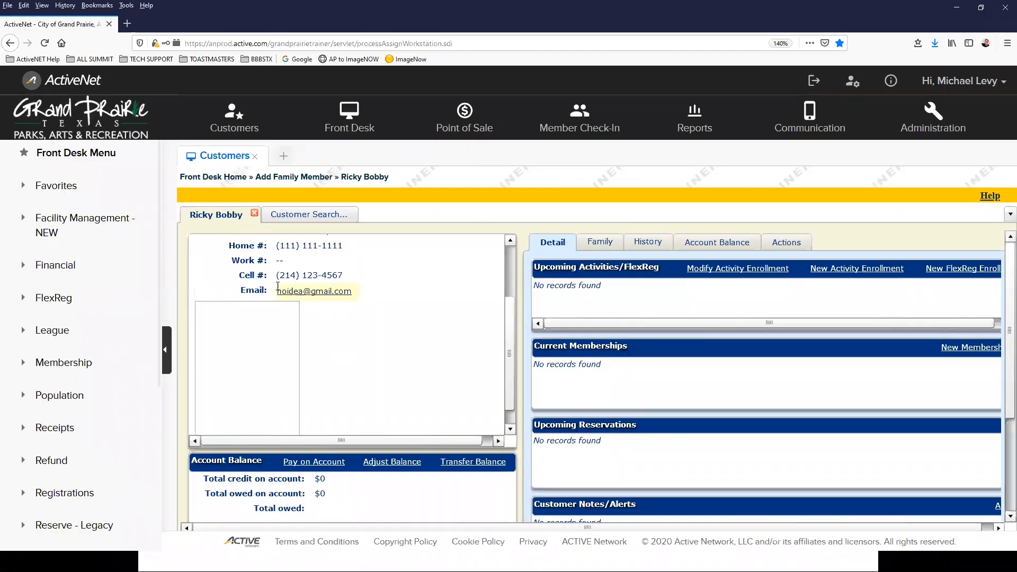
{"action": "scroll", "coordinate": [272, 338], "scroll_direction": "down", "scroll_amount": 1}
{"action": "mouse_move", "coordinate": [268, 354]}
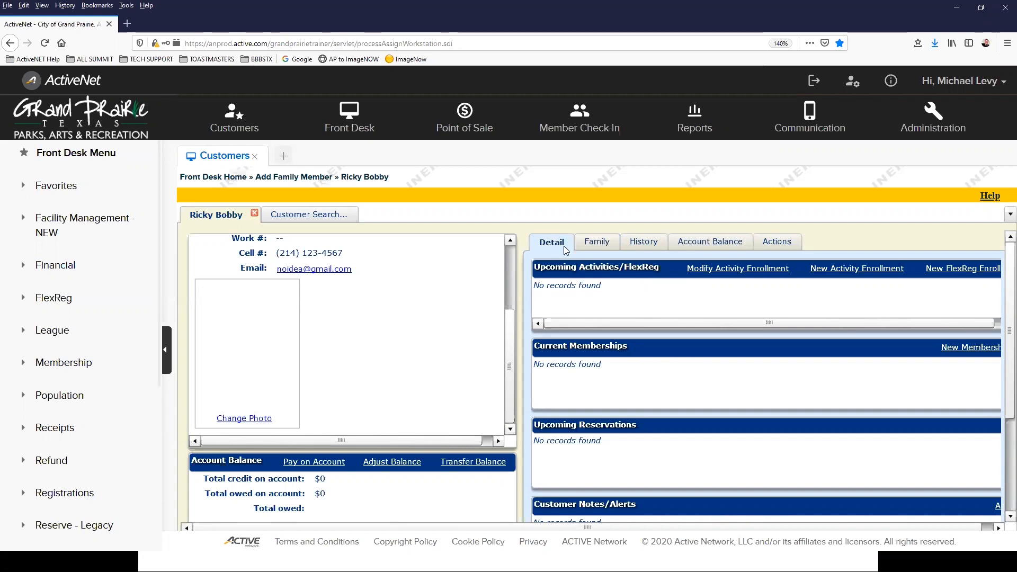
{"action": "left_click", "coordinate": [606, 245]}
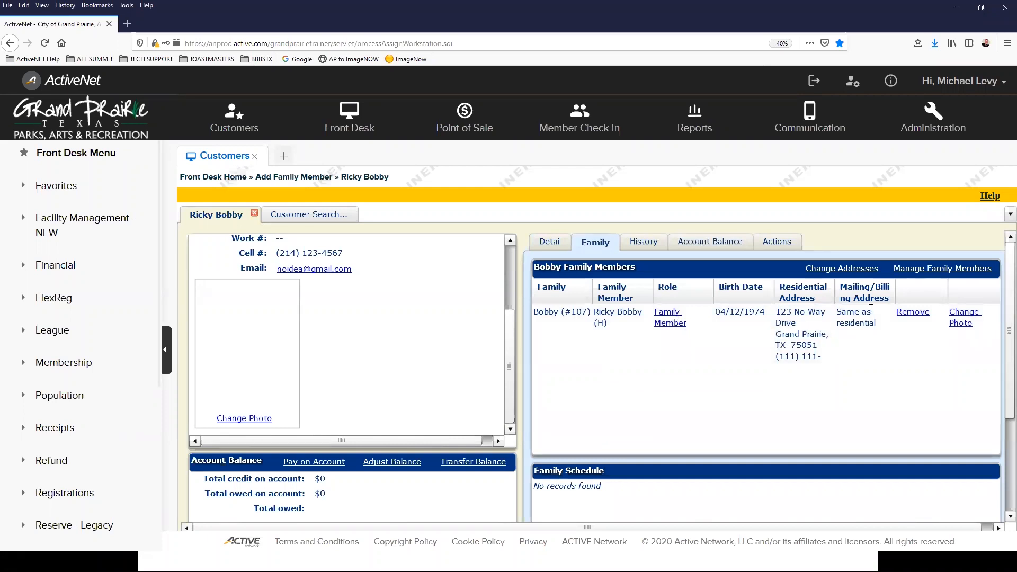
Step: Check the Manage Family Members relationships popup, close it, and switch to the Detail tab
{"action": "left_click", "coordinate": [918, 268]}
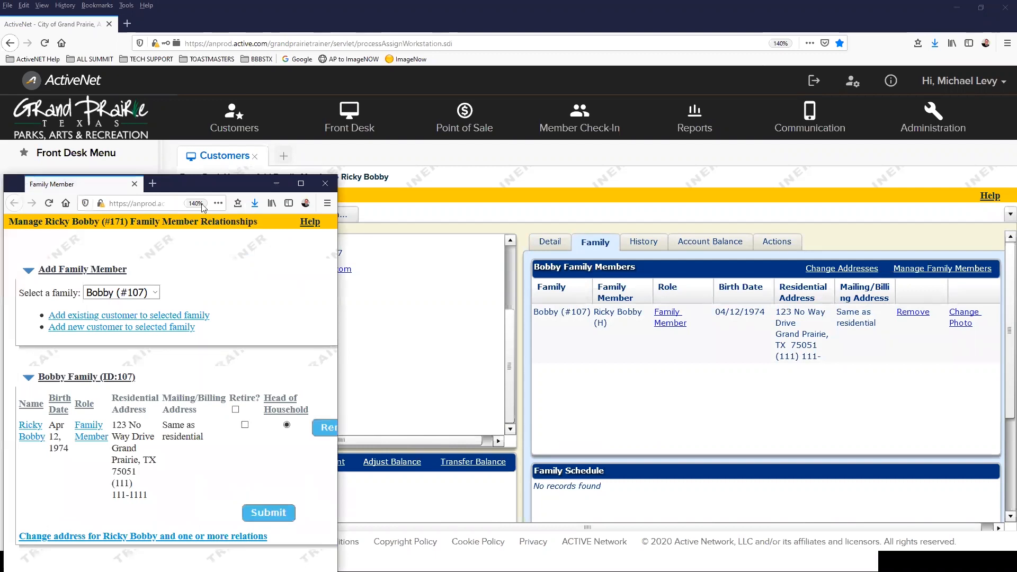
{"action": "left_click_drag", "start_coordinate": [212, 180], "coordinate": [565, 170]}
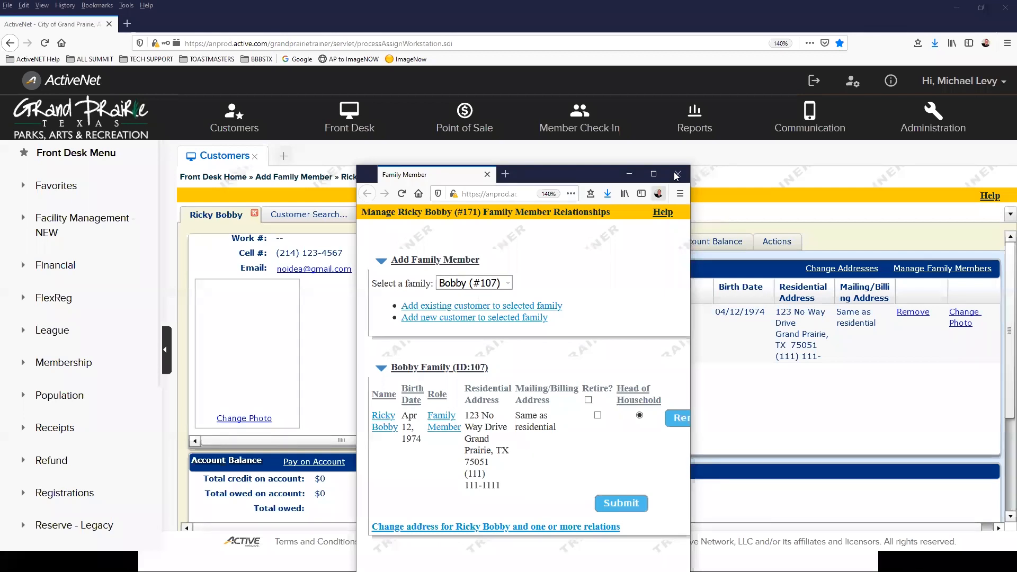
{"action": "left_click", "coordinate": [676, 174]}
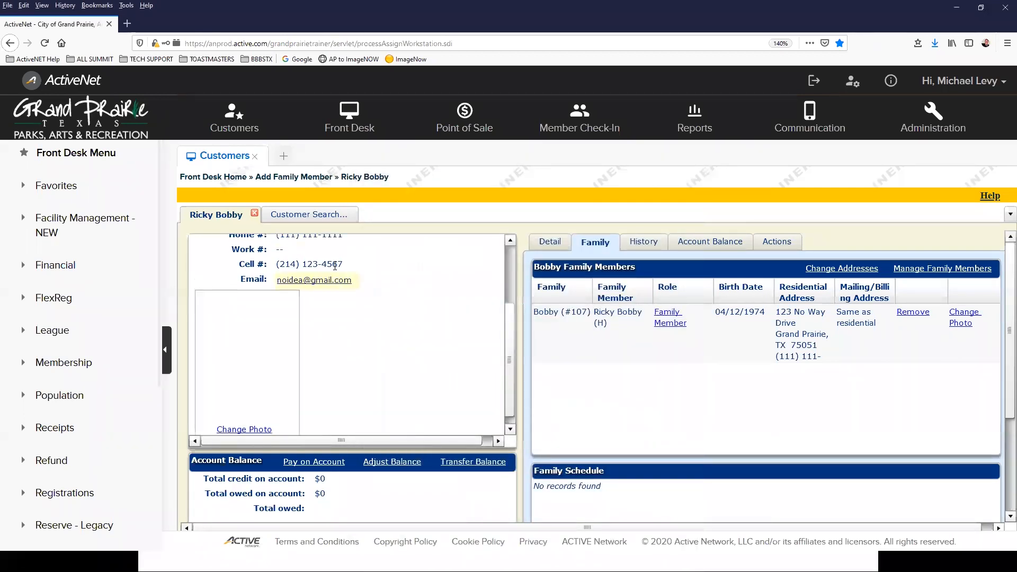
{"action": "scroll", "coordinate": [335, 264], "scroll_direction": "up", "scroll_amount": 1}
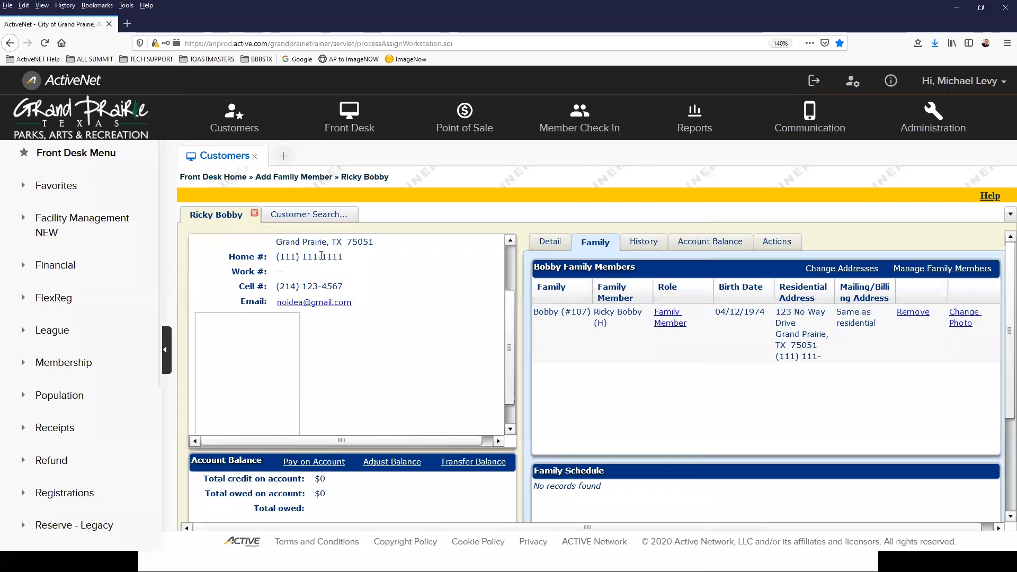
{"action": "scroll", "coordinate": [323, 258], "scroll_direction": "up", "scroll_amount": 1}
{"action": "scroll", "coordinate": [290, 379], "scroll_direction": "down", "scroll_amount": 1}
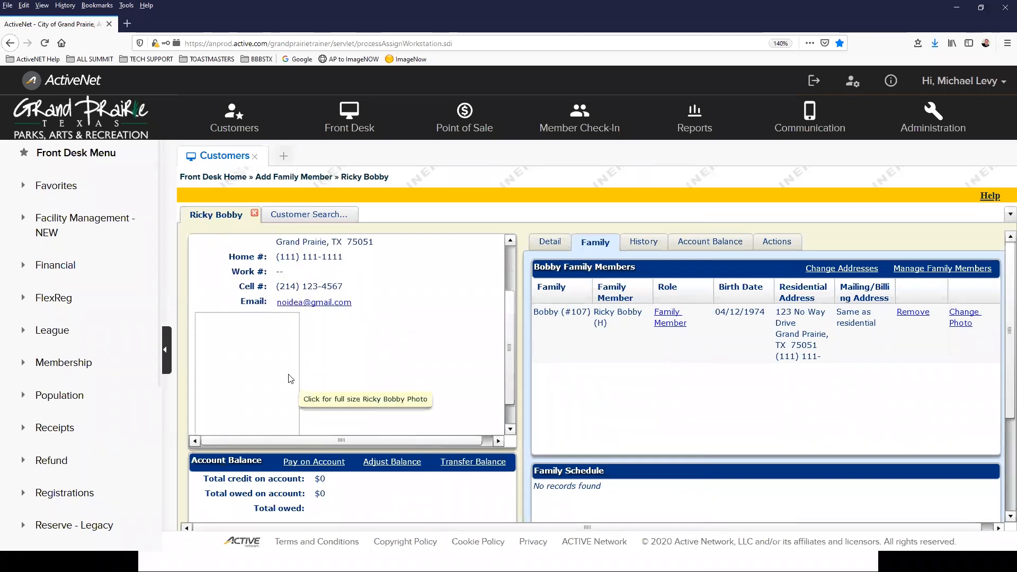
{"action": "left_click", "coordinate": [559, 240]}
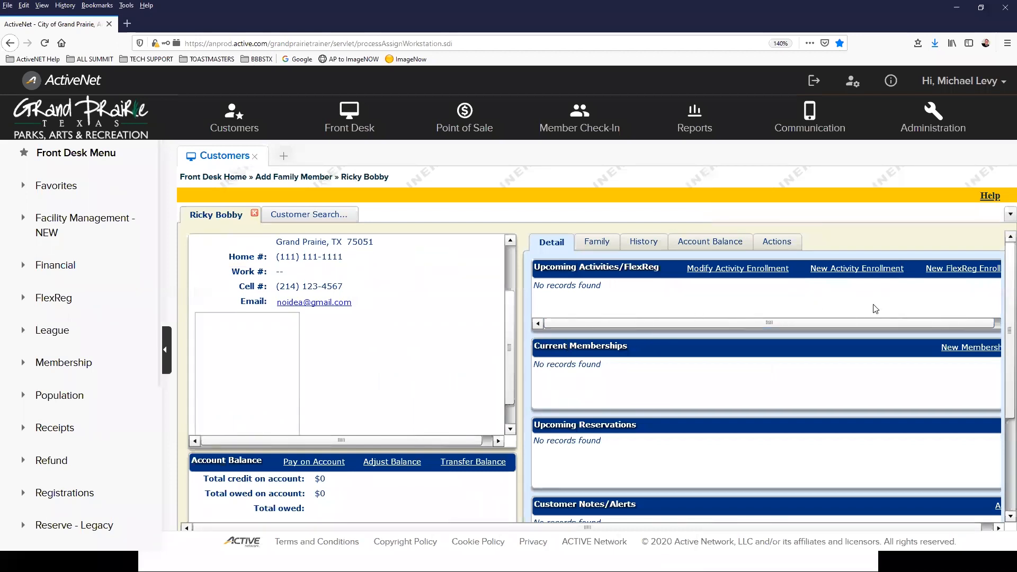
Step: Begin a New Membership from the customer's Current Memberships panel
{"action": "left_click_drag", "start_coordinate": [585, 528], "coordinate": [634, 525]}
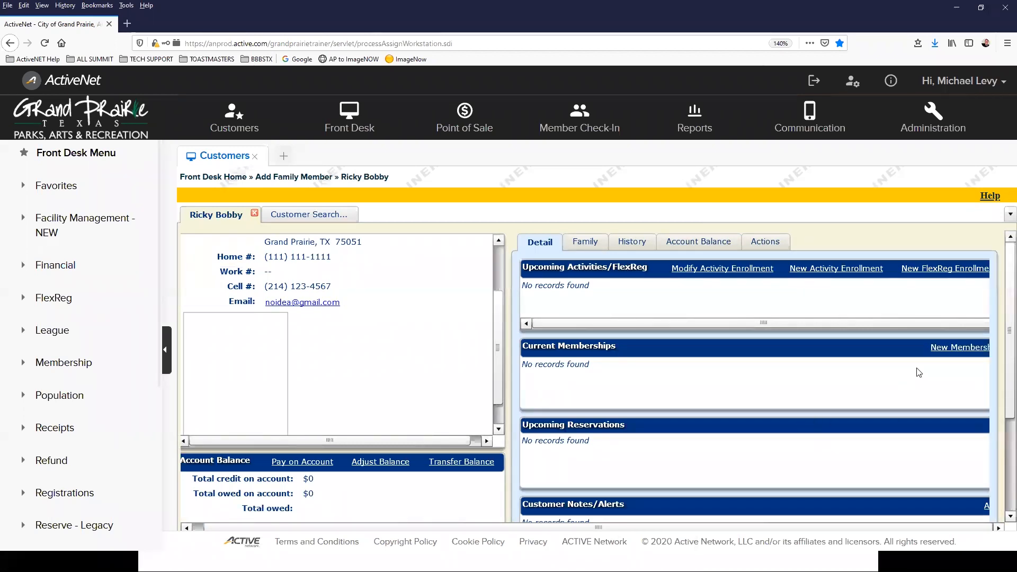
{"action": "left_click", "coordinate": [939, 349]}
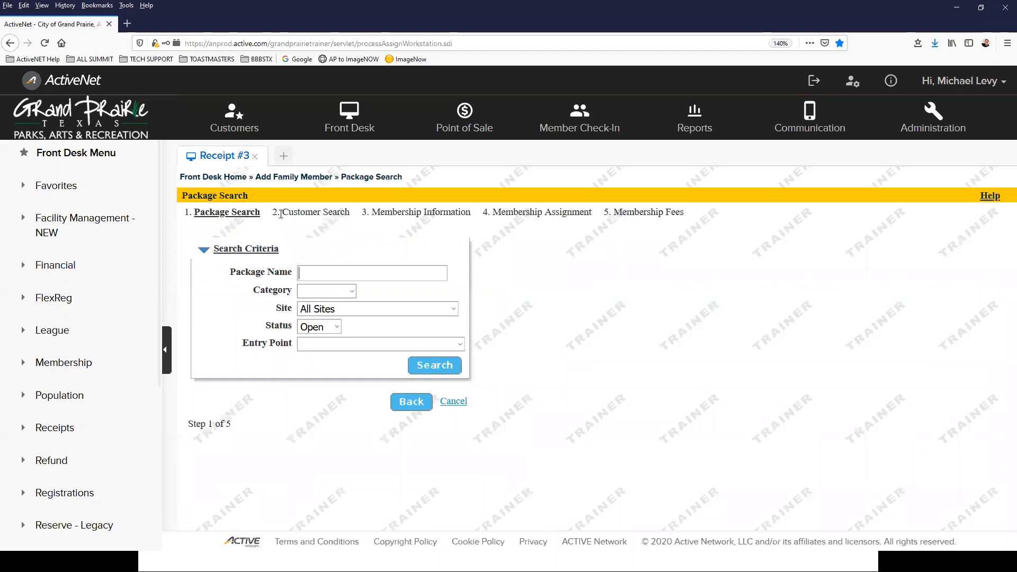
Step: Search membership packages using the * wildcard as the package name
{"action": "left_click", "coordinate": [328, 271]}
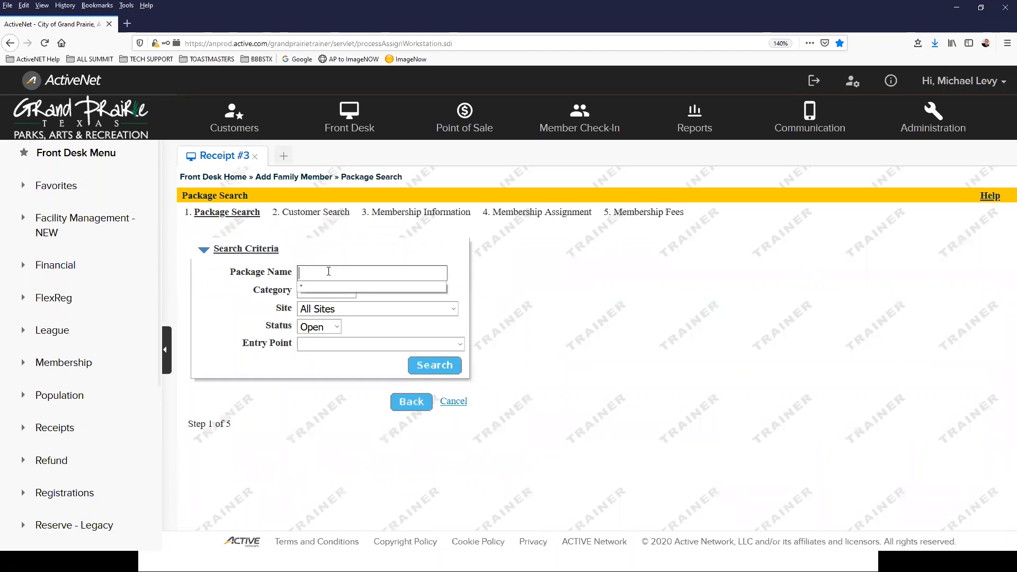
{"action": "left_click", "coordinate": [319, 285]}
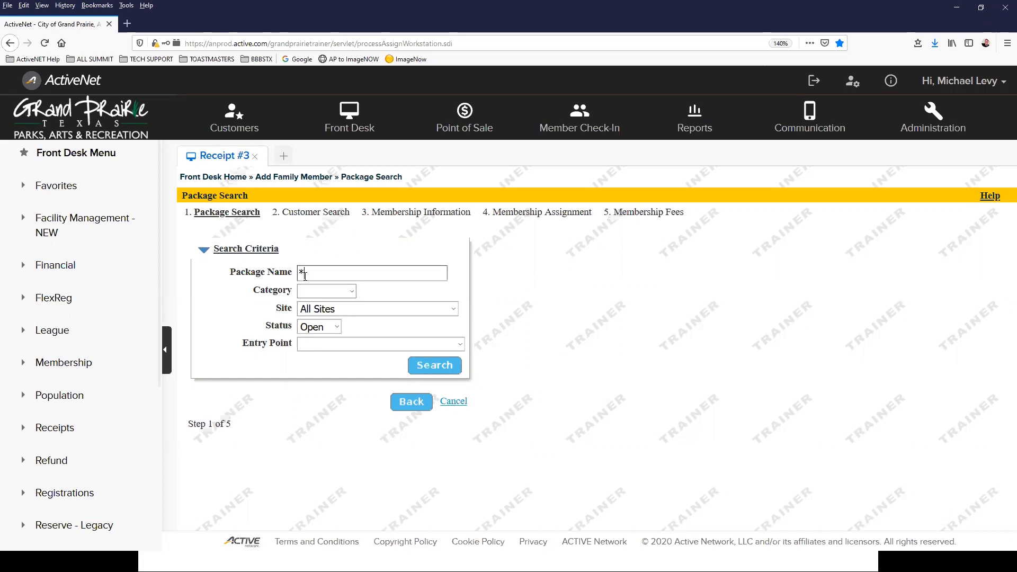
{"action": "left_click", "coordinate": [434, 369]}
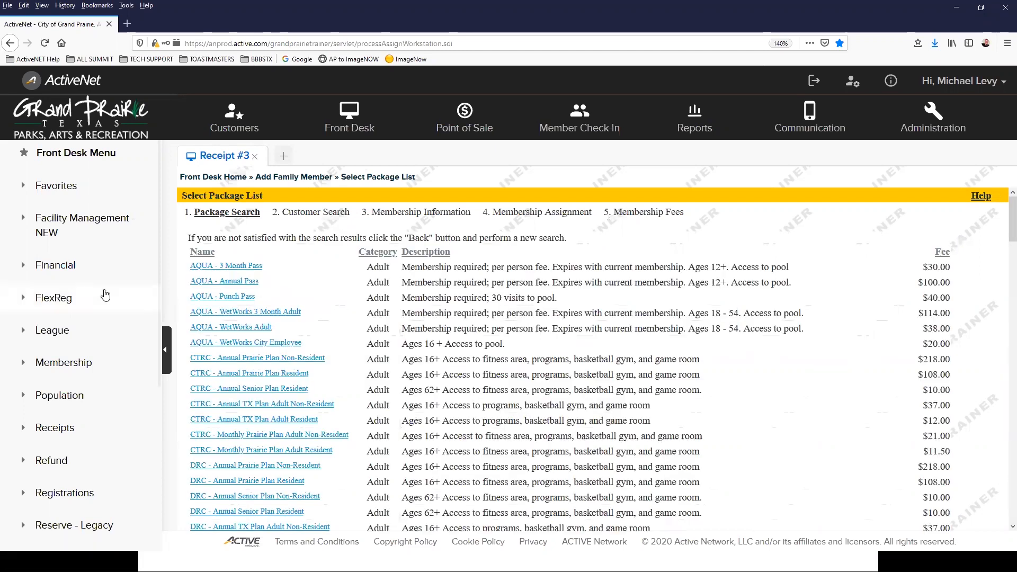
Step: Choose Summit - Annual 50+ Resident from the package results
{"action": "scroll", "coordinate": [227, 294], "scroll_direction": "down", "scroll_amount": 4}
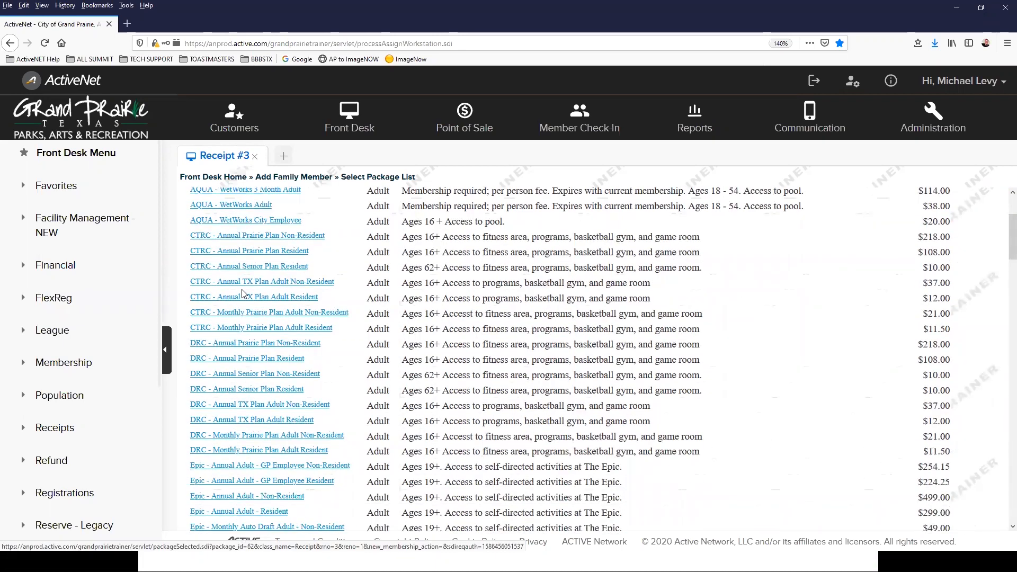
{"action": "scroll", "coordinate": [242, 294], "scroll_direction": "down", "scroll_amount": 6}
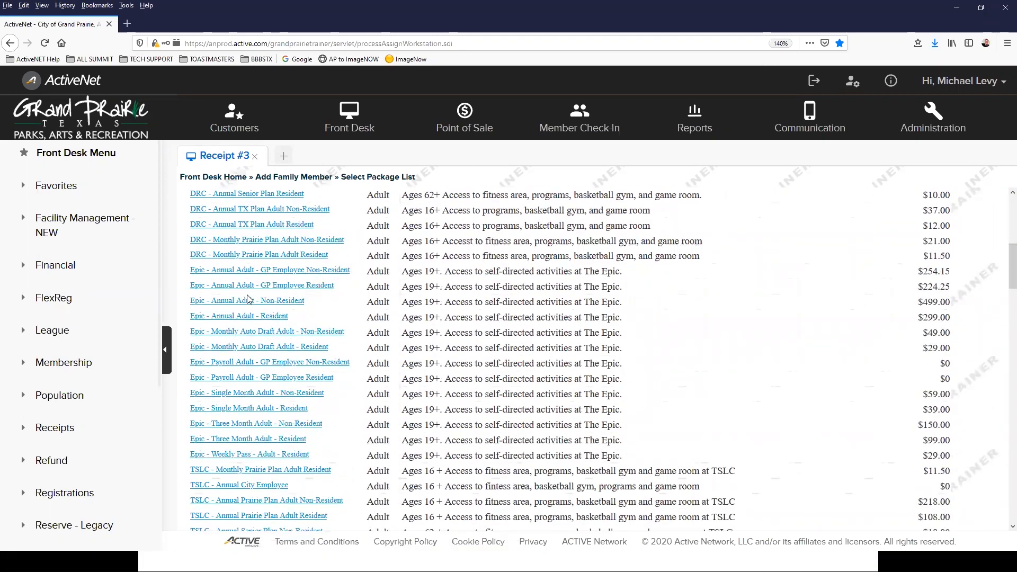
{"action": "scroll", "coordinate": [249, 300], "scroll_direction": "down", "scroll_amount": 5}
{"action": "scroll", "coordinate": [259, 307], "scroll_direction": "down", "scroll_amount": 5}
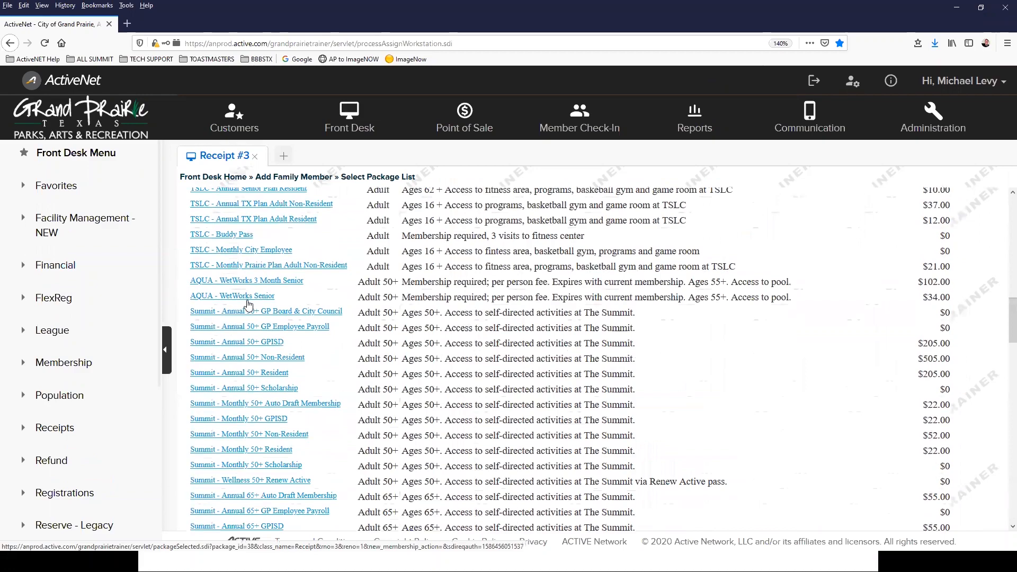
{"action": "scroll", "coordinate": [274, 316], "scroll_direction": "down", "scroll_amount": 6}
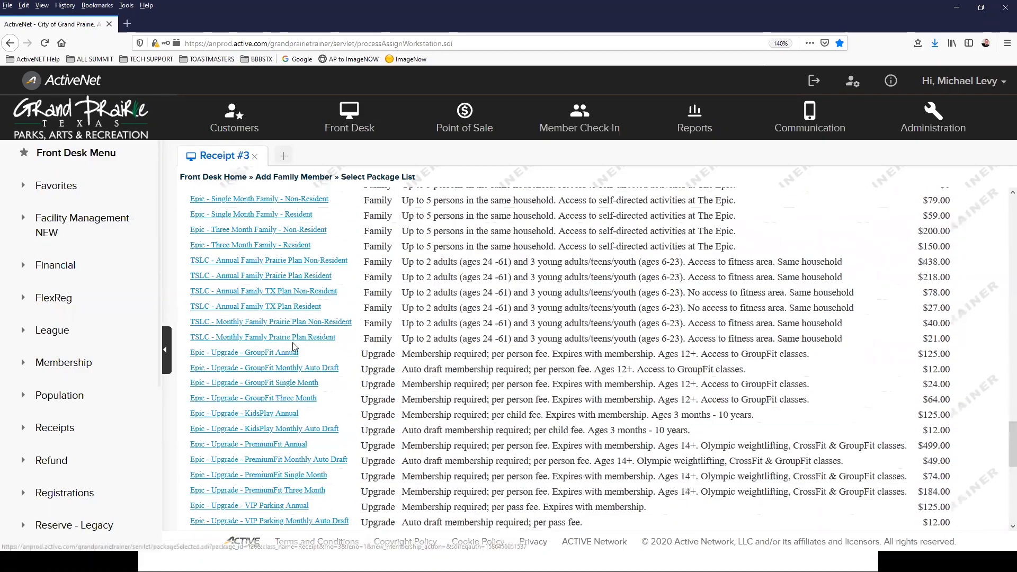
{"action": "scroll", "coordinate": [296, 347], "scroll_direction": "down", "scroll_amount": 6}
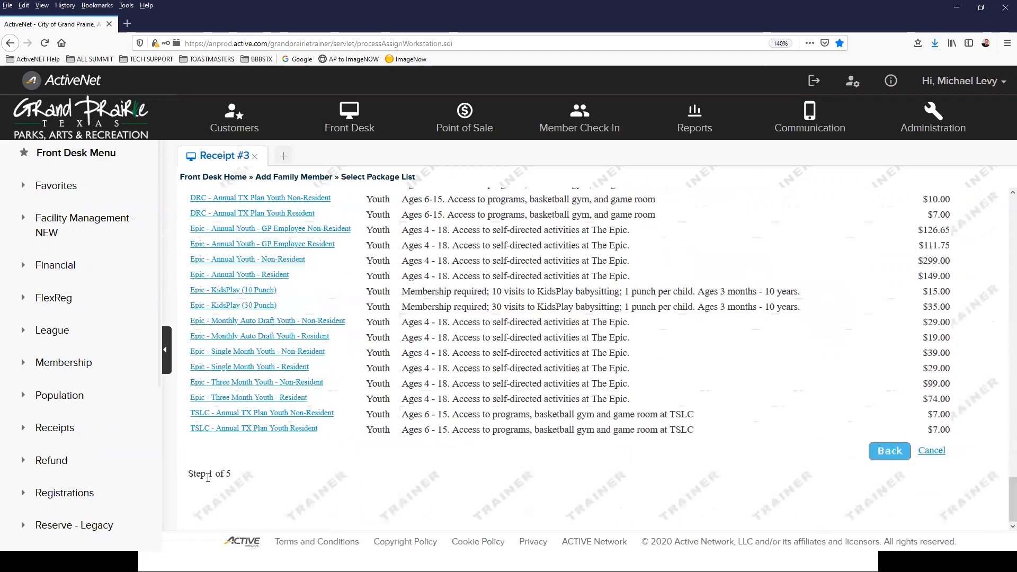
{"action": "scroll", "coordinate": [294, 440], "scroll_direction": "up", "scroll_amount": 10}
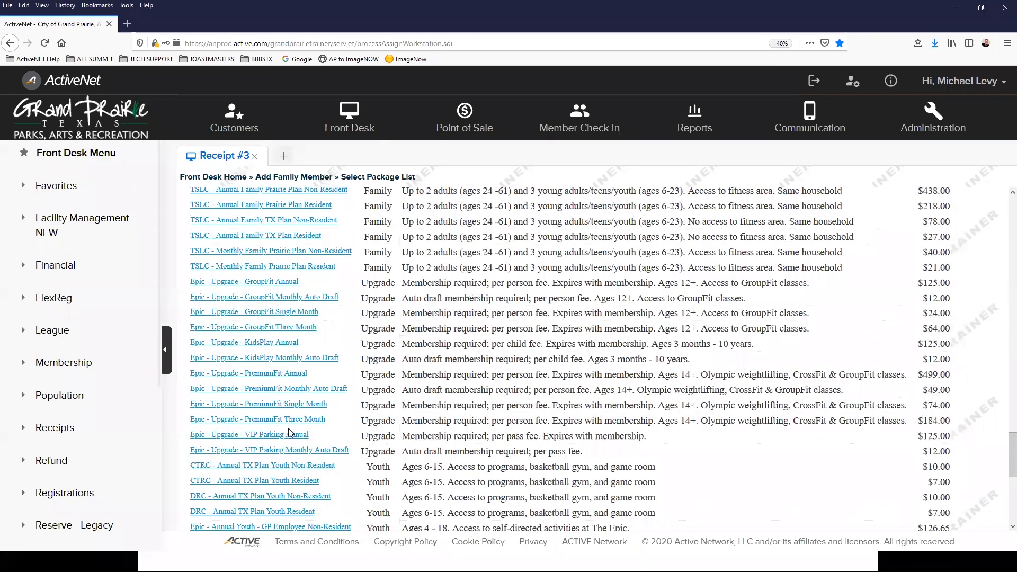
{"action": "scroll", "coordinate": [287, 422], "scroll_direction": "up", "scroll_amount": 10}
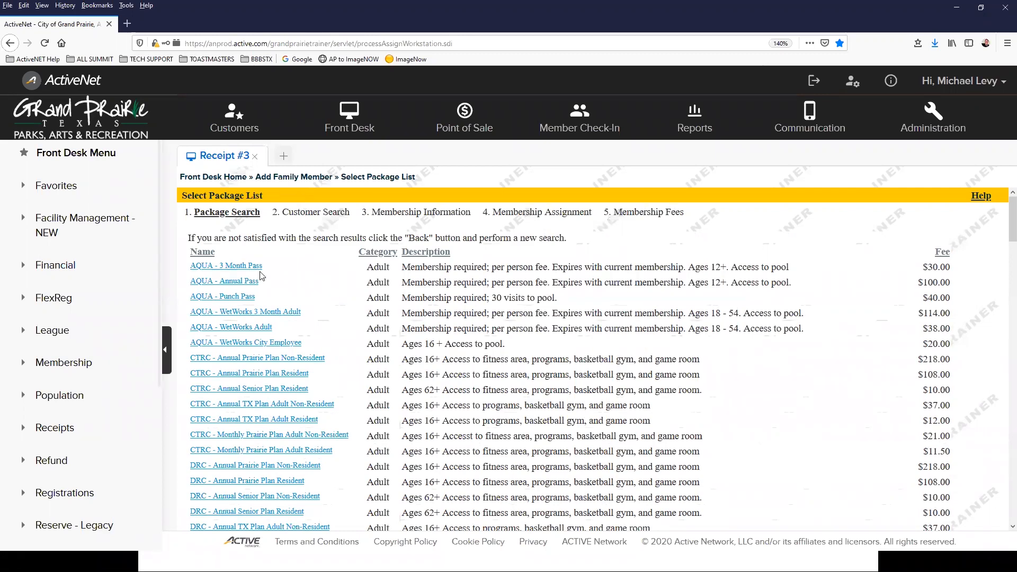
{"action": "scroll", "coordinate": [264, 325], "scroll_direction": "down", "scroll_amount": 2}
{"action": "scroll", "coordinate": [263, 325], "scroll_direction": "down", "scroll_amount": 20}
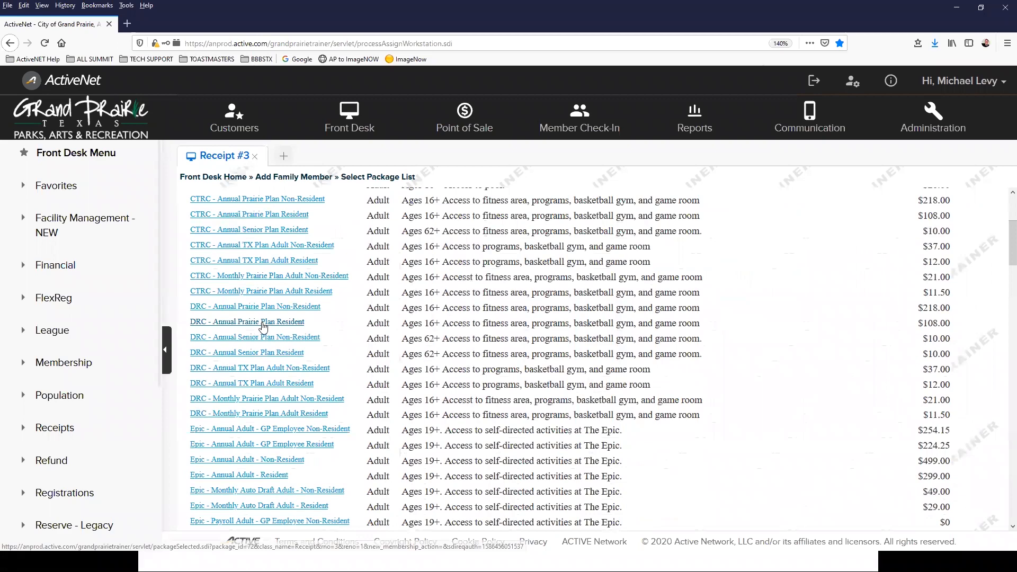
{"action": "scroll", "coordinate": [263, 325], "scroll_direction": "down", "scroll_amount": 2}
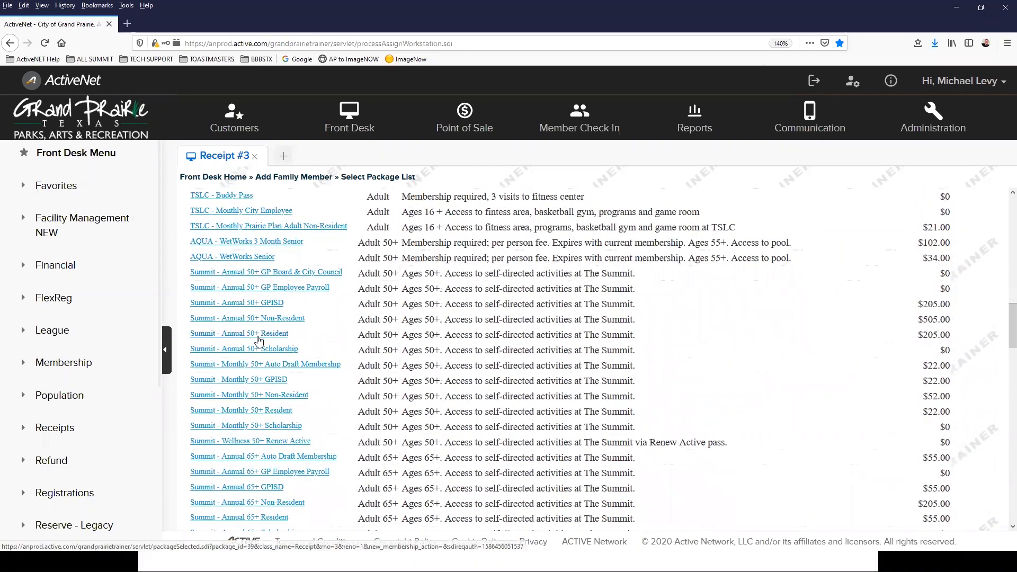
{"action": "left_click", "coordinate": [258, 336]}
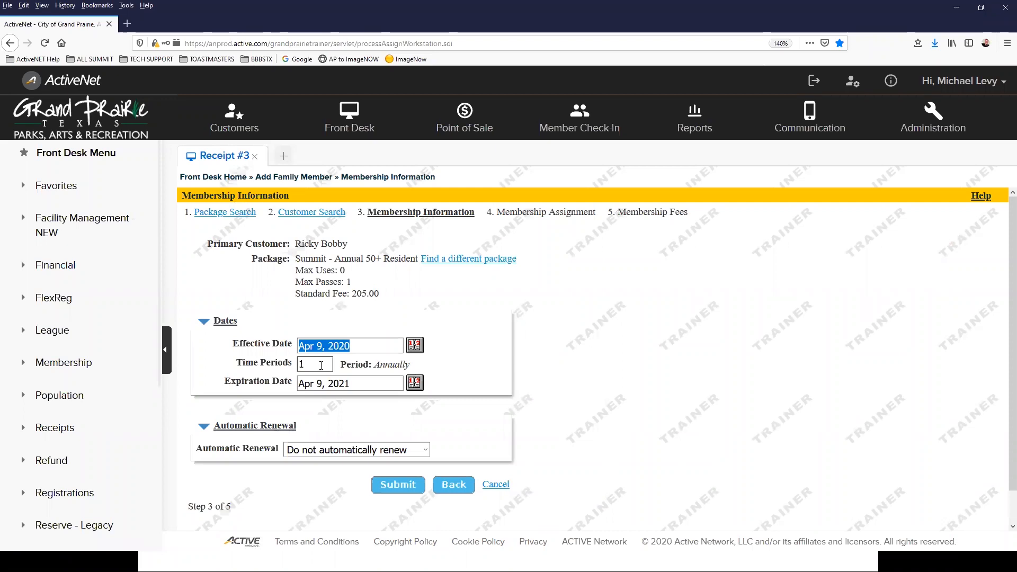
{"action": "left_click", "coordinate": [324, 450]}
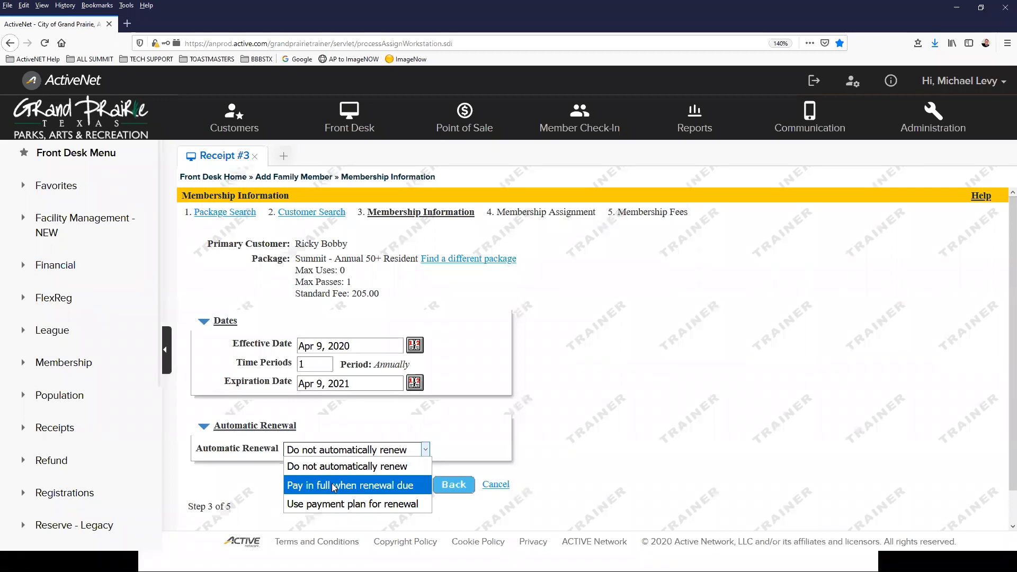
{"action": "left_click", "coordinate": [324, 443]}
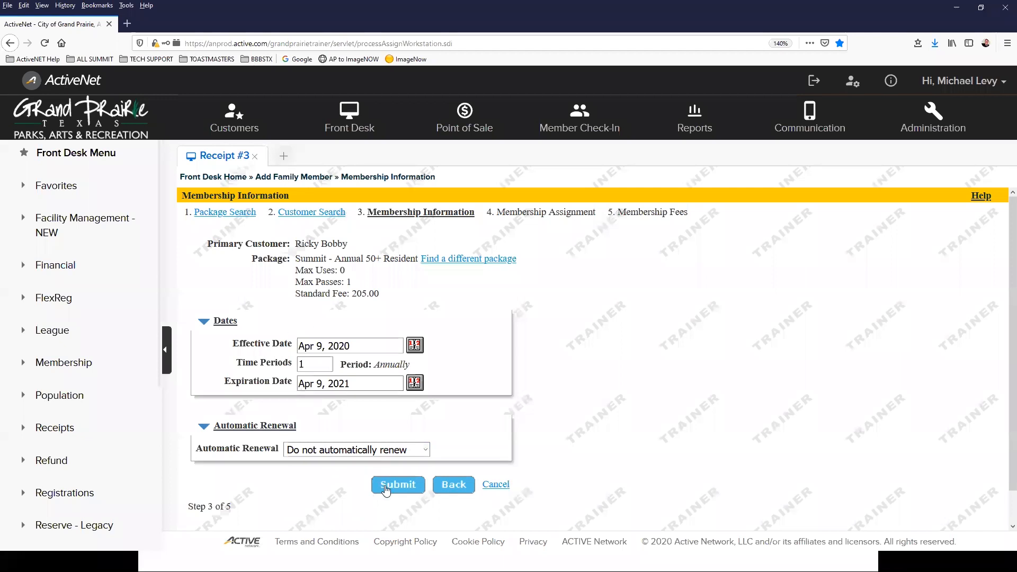
Step: Submit the membership dates, acknowledge the minimum-age warning, and proceed to the 205.00 fee step
{"action": "left_click", "coordinate": [402, 484]}
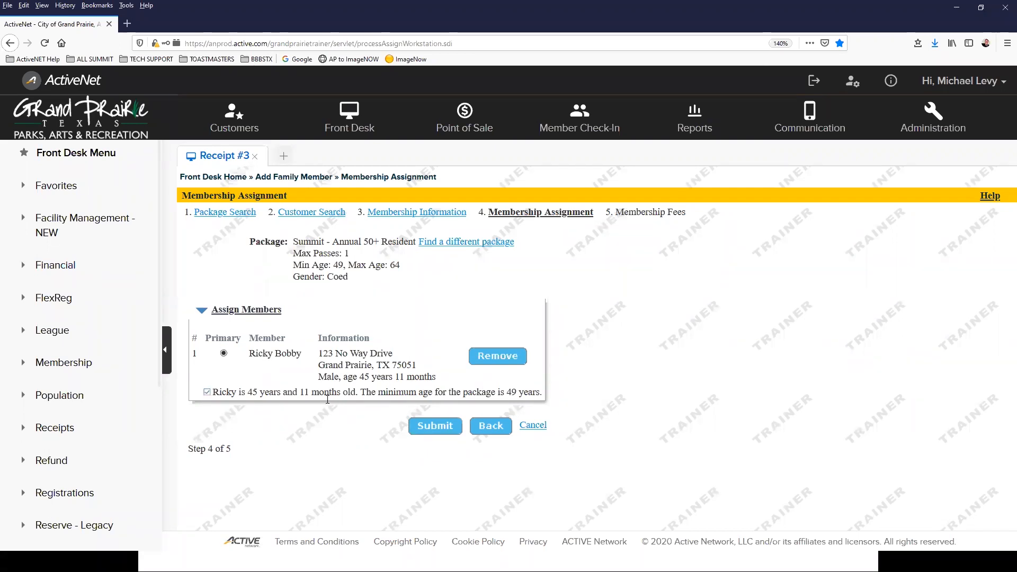
{"action": "left_click", "coordinate": [207, 393]}
{"action": "left_click", "coordinate": [446, 431]}
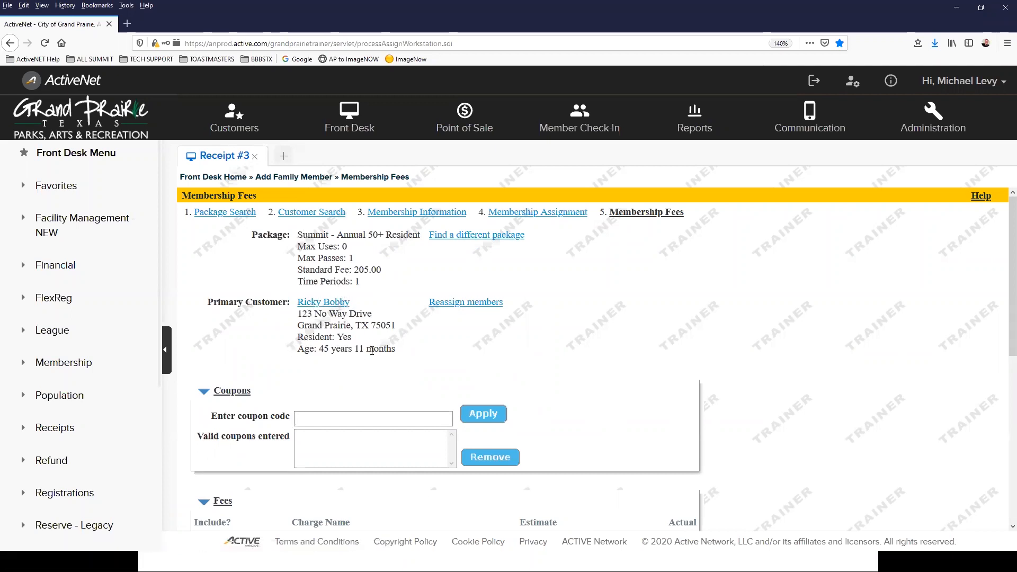
Step: Try the Membership Cancellation staff note, then delete its text and reset the standard note to blank
{"action": "scroll", "coordinate": [494, 339], "scroll_direction": "down", "scroll_amount": 3}
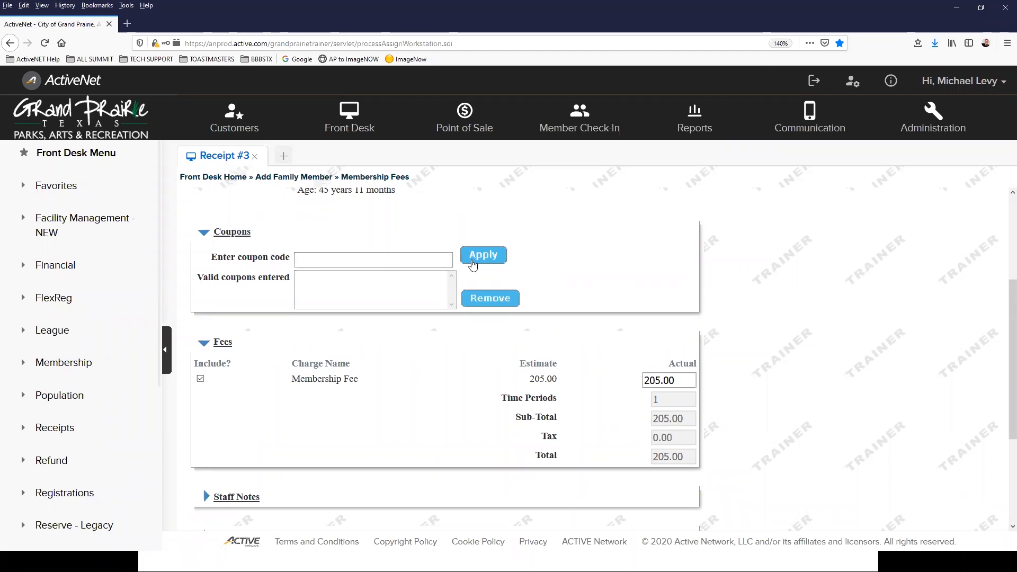
{"action": "scroll", "coordinate": [301, 295], "scroll_direction": "down", "scroll_amount": 3}
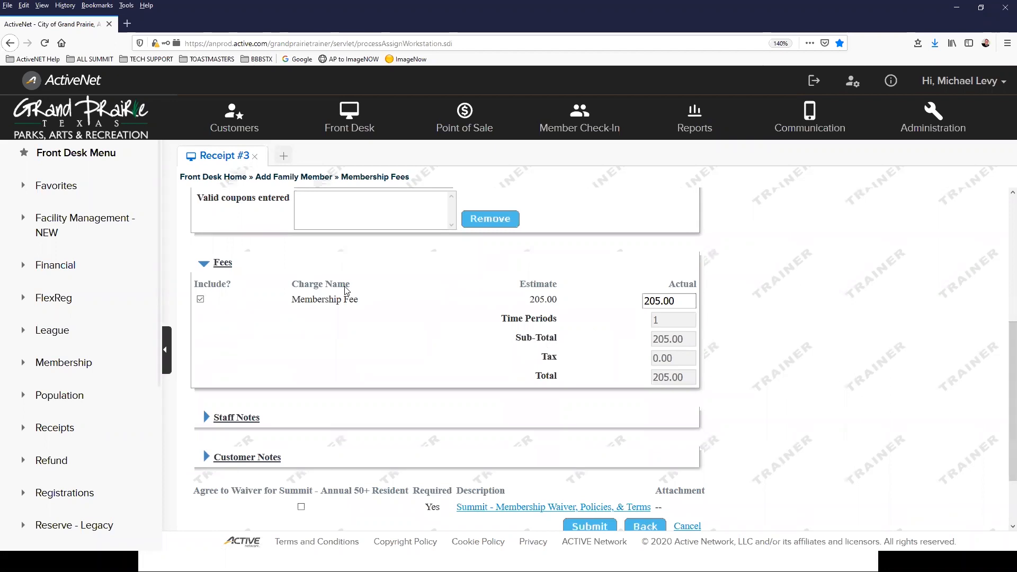
{"action": "scroll", "coordinate": [339, 246], "scroll_direction": "down", "scroll_amount": 3}
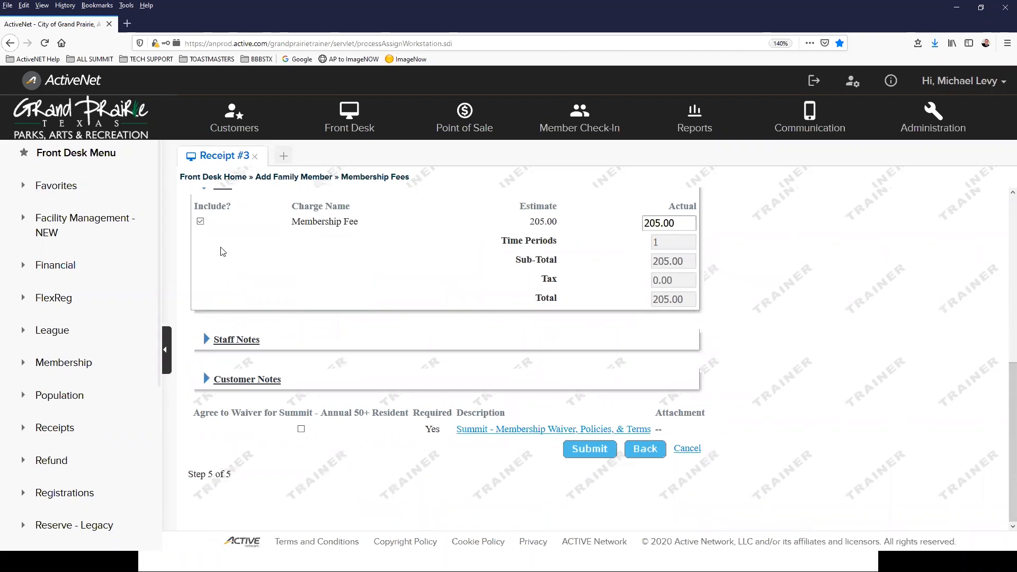
{"action": "left_click", "coordinate": [244, 345]}
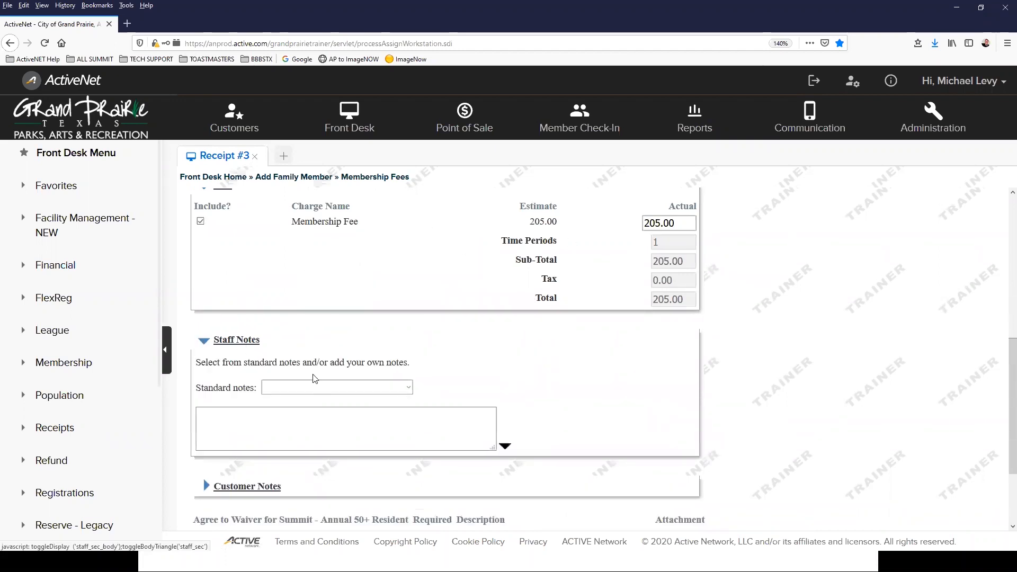
{"action": "left_click", "coordinate": [357, 391]}
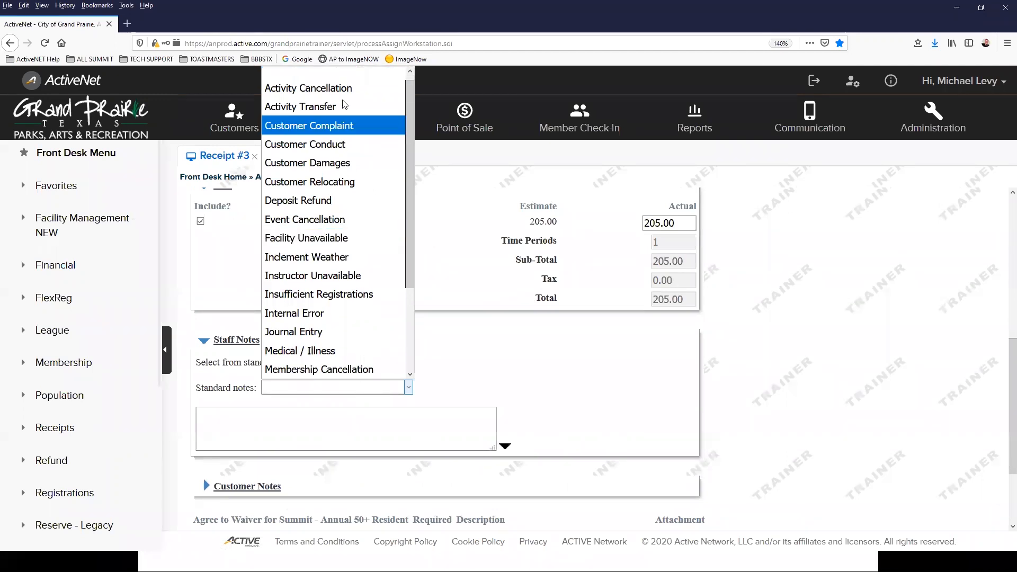
{"action": "scroll", "coordinate": [342, 239], "scroll_direction": "down", "scroll_amount": 2}
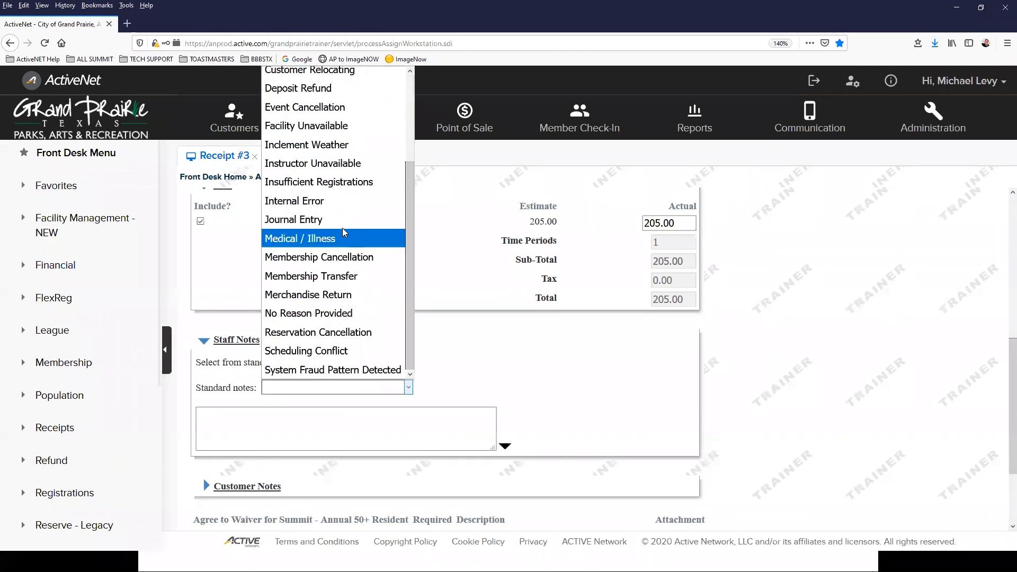
{"action": "left_click", "coordinate": [350, 258]}
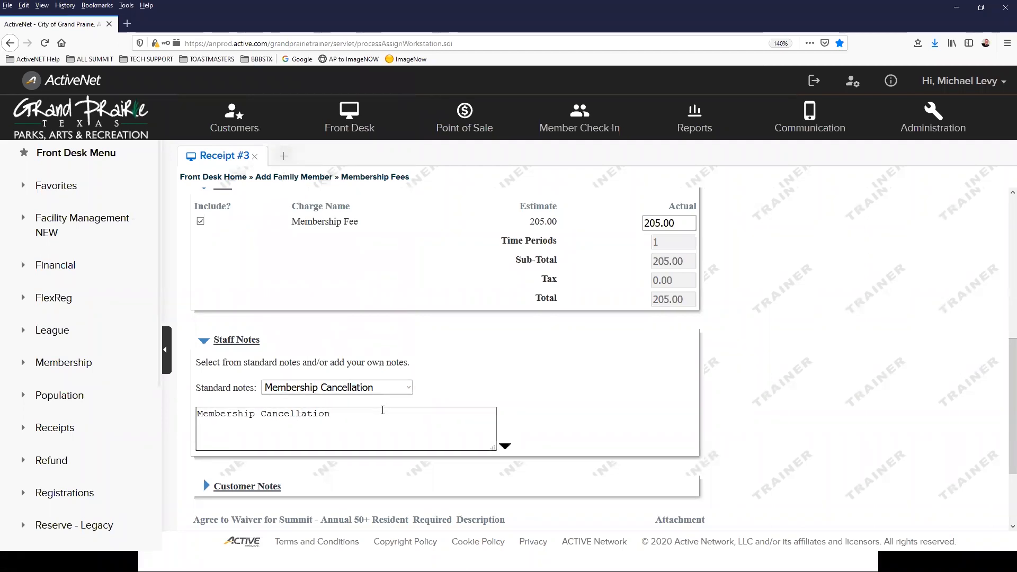
{"action": "left_click_drag", "start_coordinate": [370, 413], "coordinate": [197, 414]}
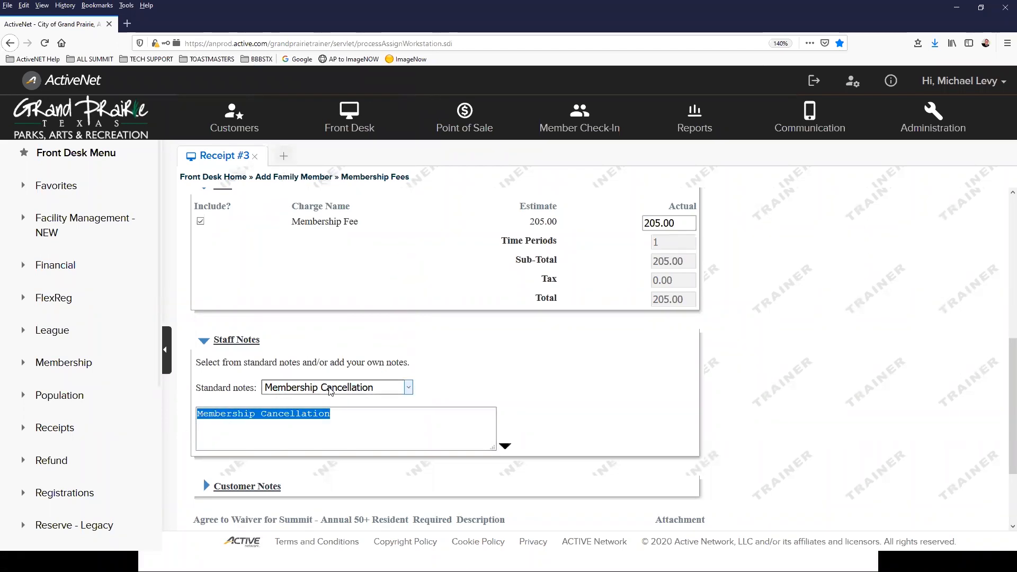
{"action": "key", "text": "BackSpace"}
{"action": "left_click", "coordinate": [344, 389]}
{"action": "scroll", "coordinate": [334, 98], "scroll_direction": "up", "scroll_amount": 1}
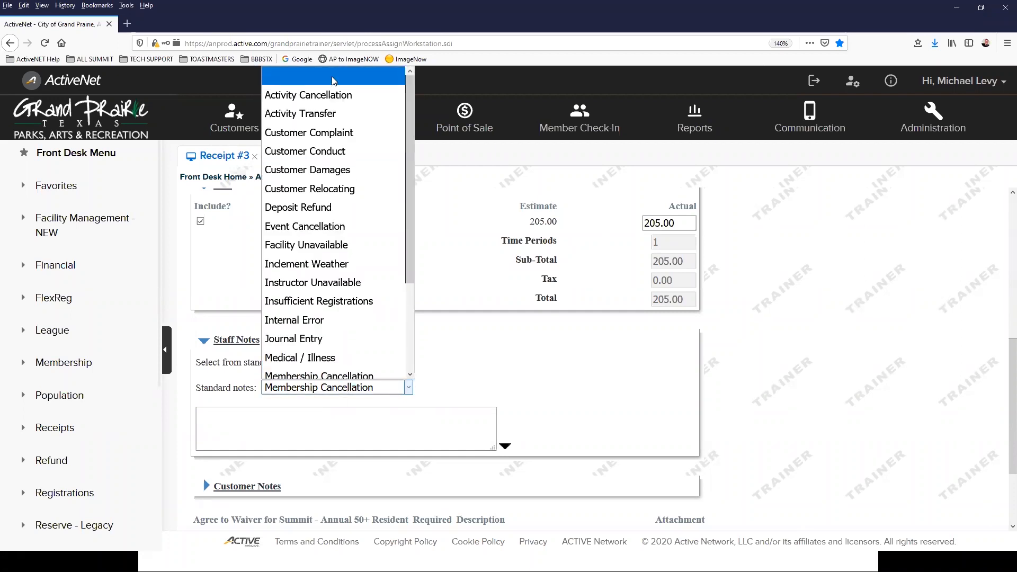
{"action": "left_click", "coordinate": [333, 78]}
{"action": "scroll", "coordinate": [523, 337], "scroll_direction": "down", "scroll_amount": 2}
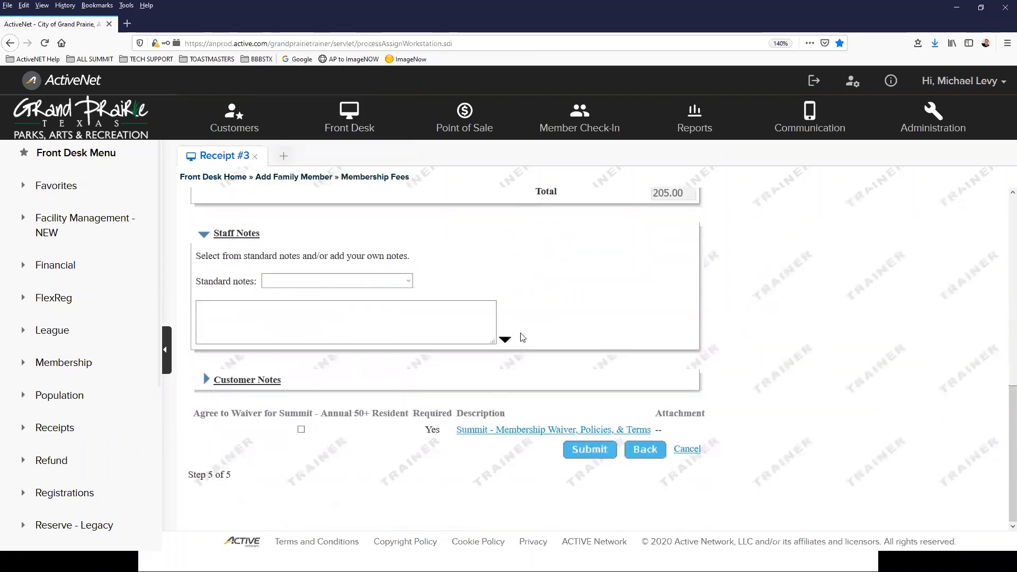
Step: Expand Customer Notes, accept the waiver, and submit the $205.00 Summit - Annual 50+ Resident sale
{"action": "left_click", "coordinate": [243, 382]}
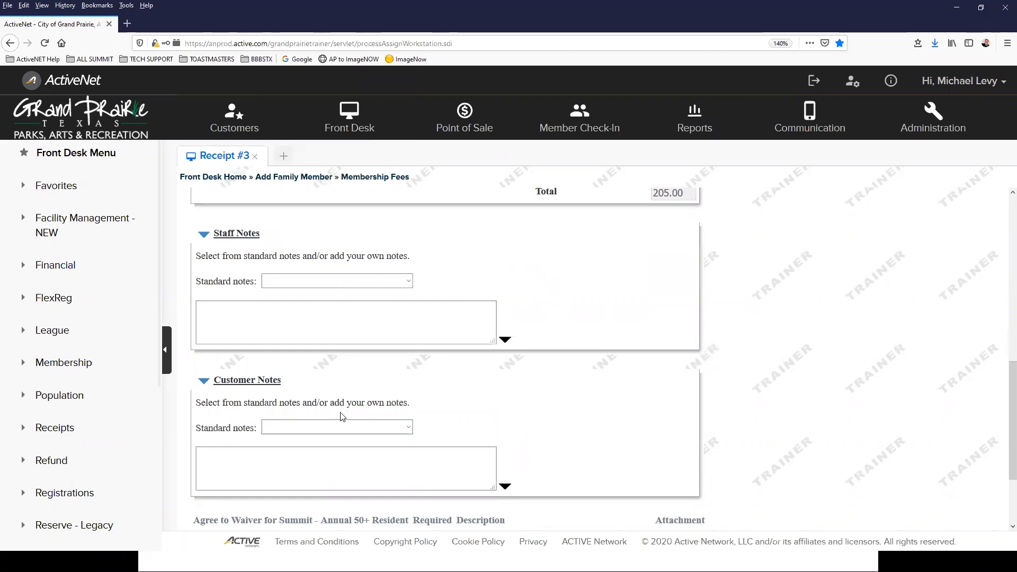
{"action": "left_click", "coordinate": [313, 460]}
{"action": "scroll", "coordinate": [291, 316], "scroll_direction": "down", "scroll_amount": 1}
{"action": "scroll", "coordinate": [316, 268], "scroll_direction": "up", "scroll_amount": 3}
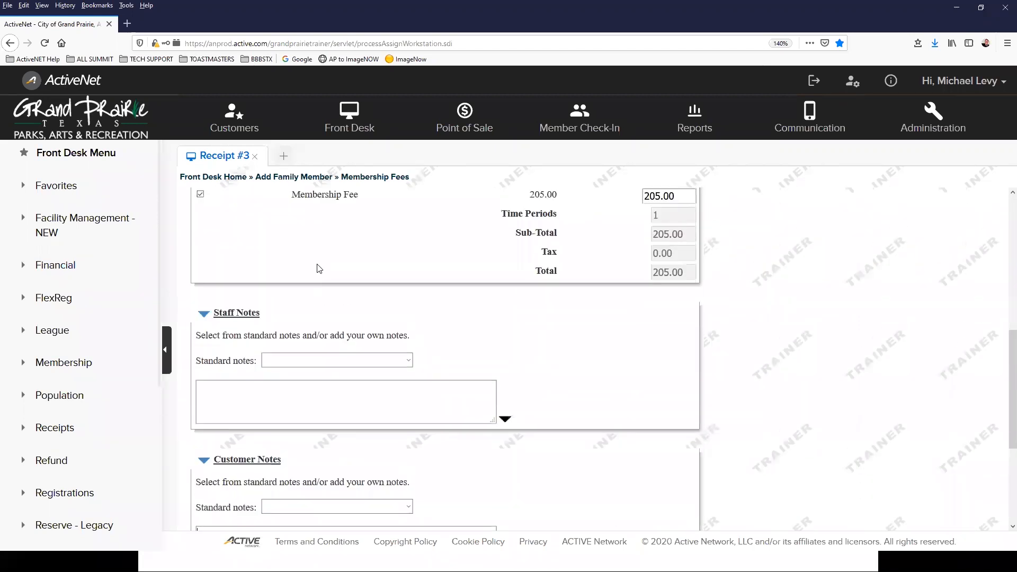
{"action": "scroll", "coordinate": [354, 395], "scroll_direction": "down", "scroll_amount": 3}
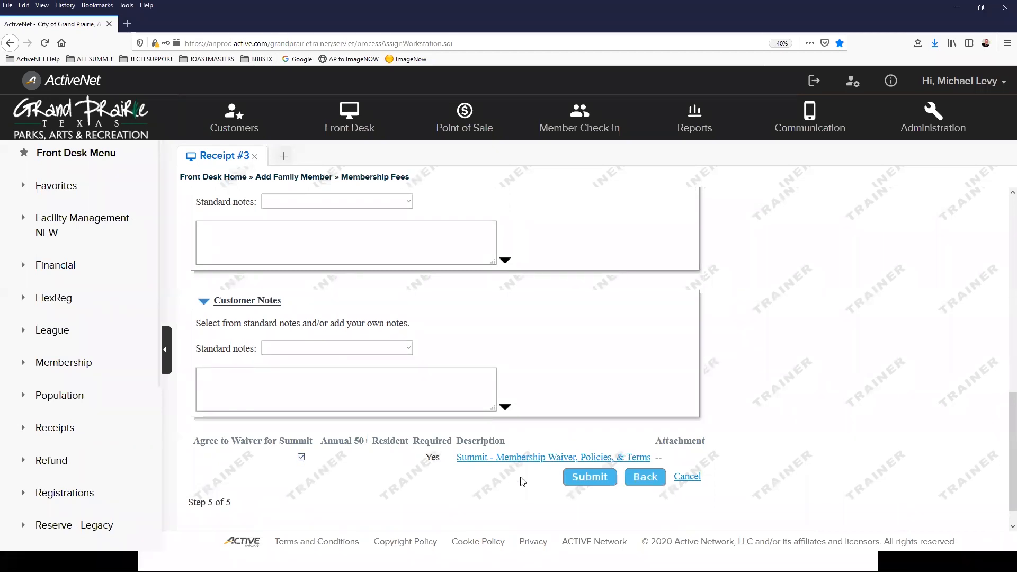
{"action": "left_click", "coordinate": [583, 482]}
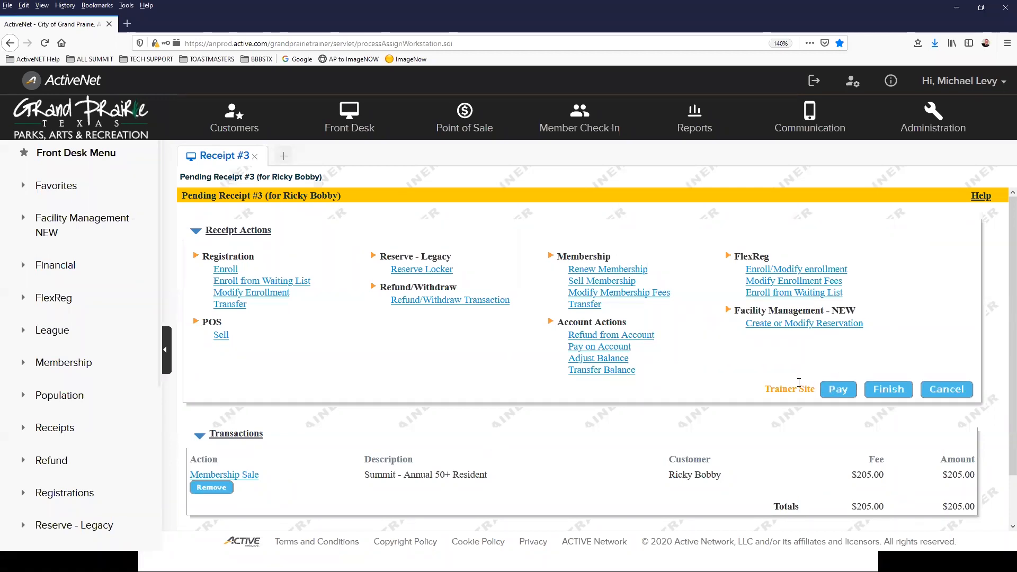
{"action": "left_click_drag", "start_coordinate": [762, 389], "coordinate": [817, 393]}
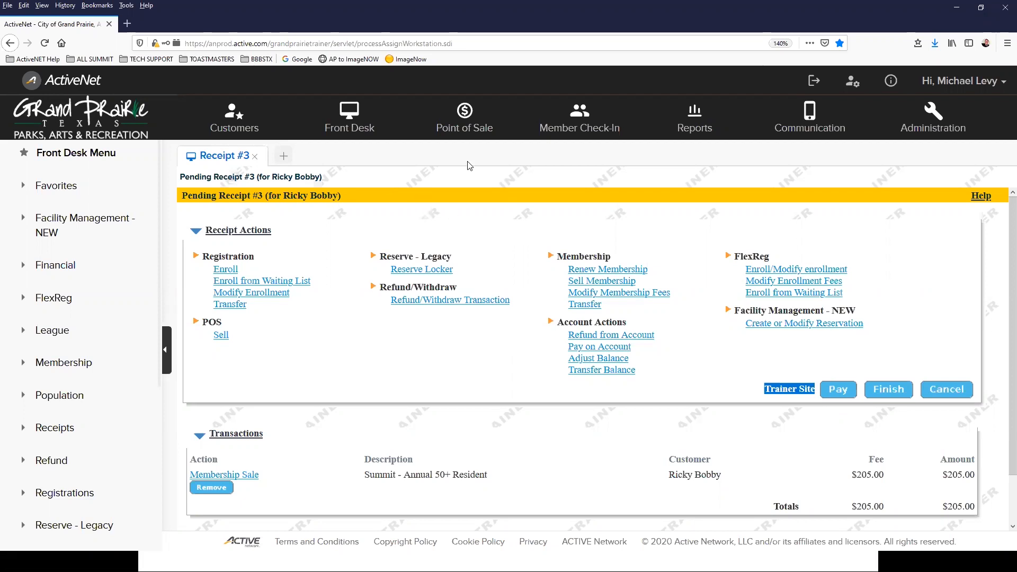
{"action": "left_click", "coordinate": [719, 406]}
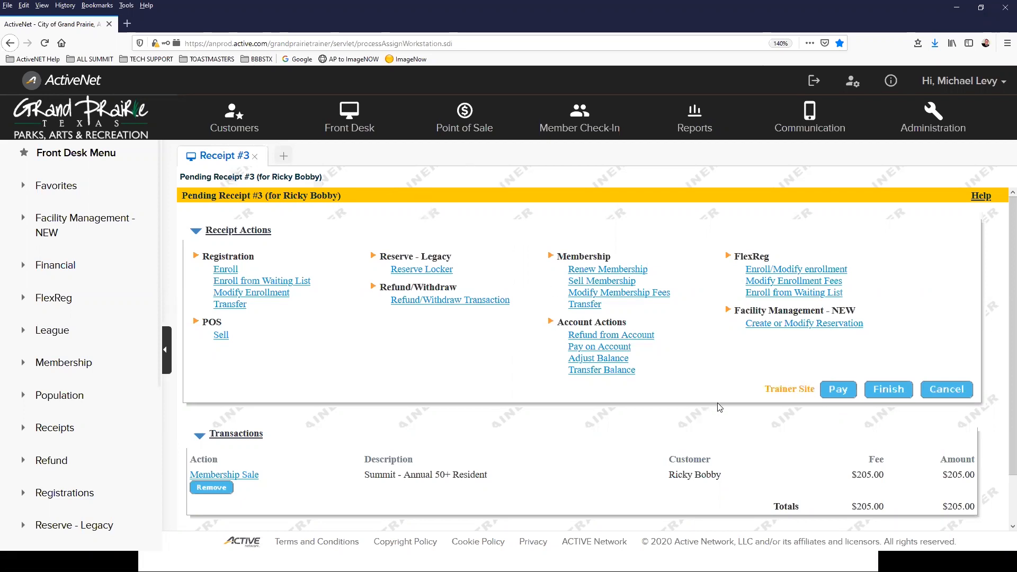
{"action": "scroll", "coordinate": [609, 350], "scroll_direction": "down", "scroll_amount": 2}
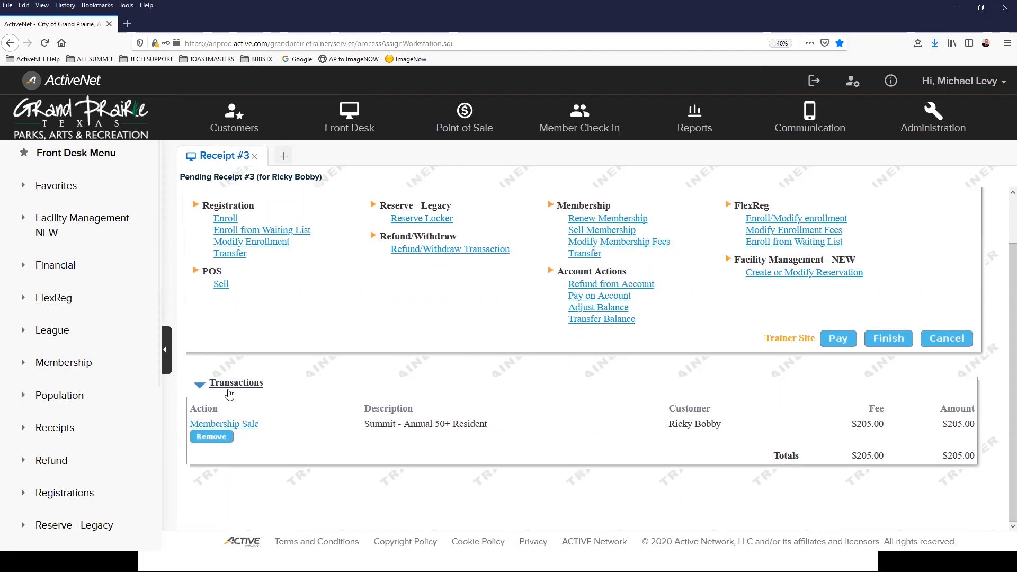
Step: Start paying, choose the account holder from Potential Customers, and reach the 205.00 Receipt Payment section
{"action": "left_click", "coordinate": [836, 340]}
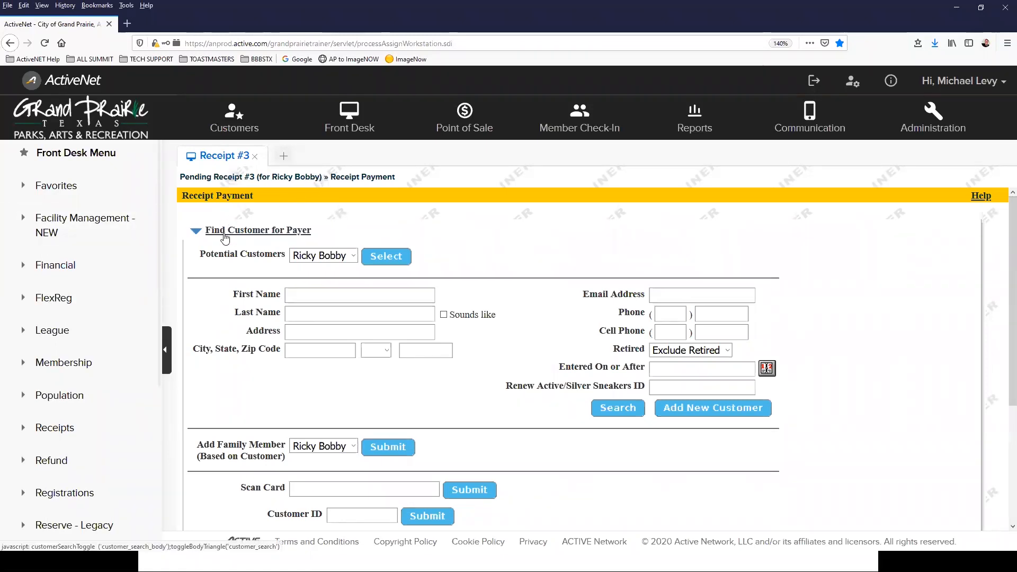
{"action": "scroll", "coordinate": [260, 403], "scroll_direction": "down", "scroll_amount": 3}
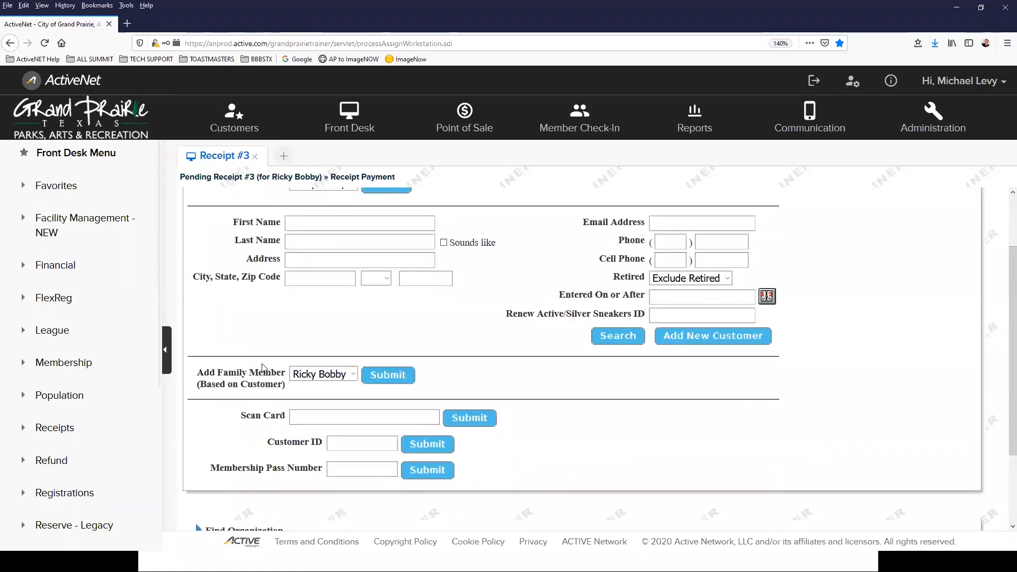
{"action": "scroll", "coordinate": [275, 393], "scroll_direction": "up", "scroll_amount": 3}
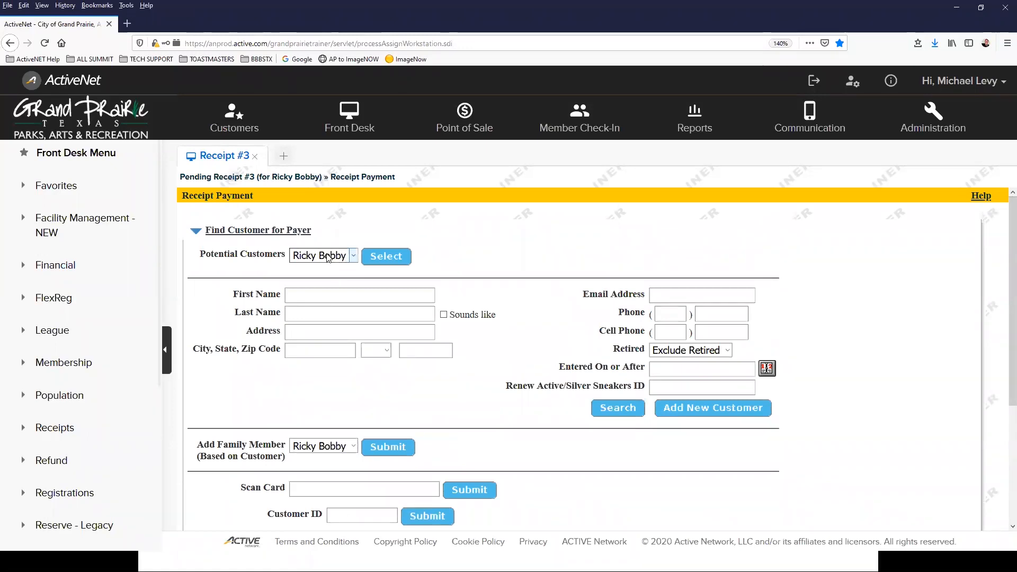
{"action": "left_click", "coordinate": [401, 258]}
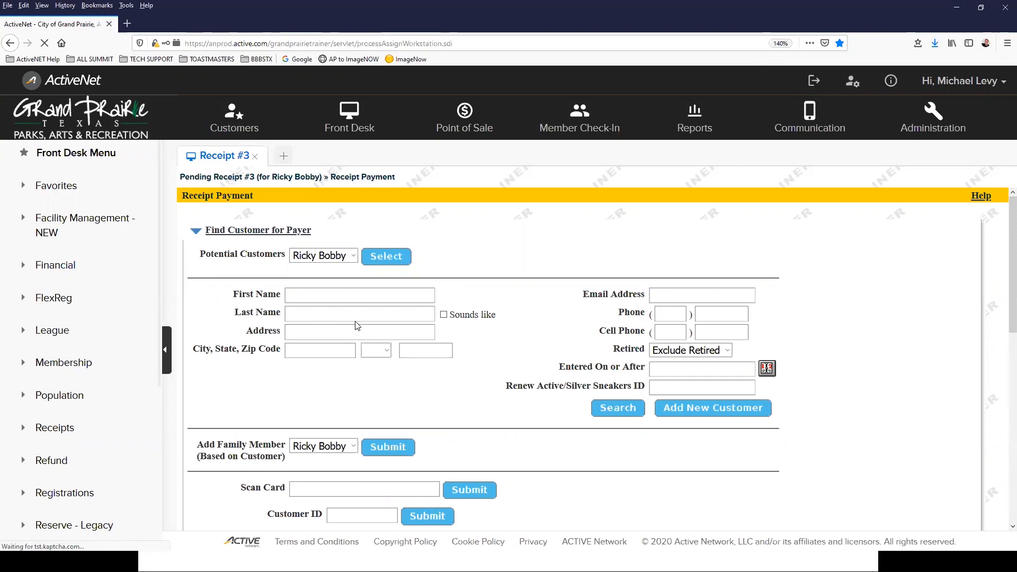
{"action": "scroll", "coordinate": [510, 332], "scroll_direction": "down", "scroll_amount": 6}
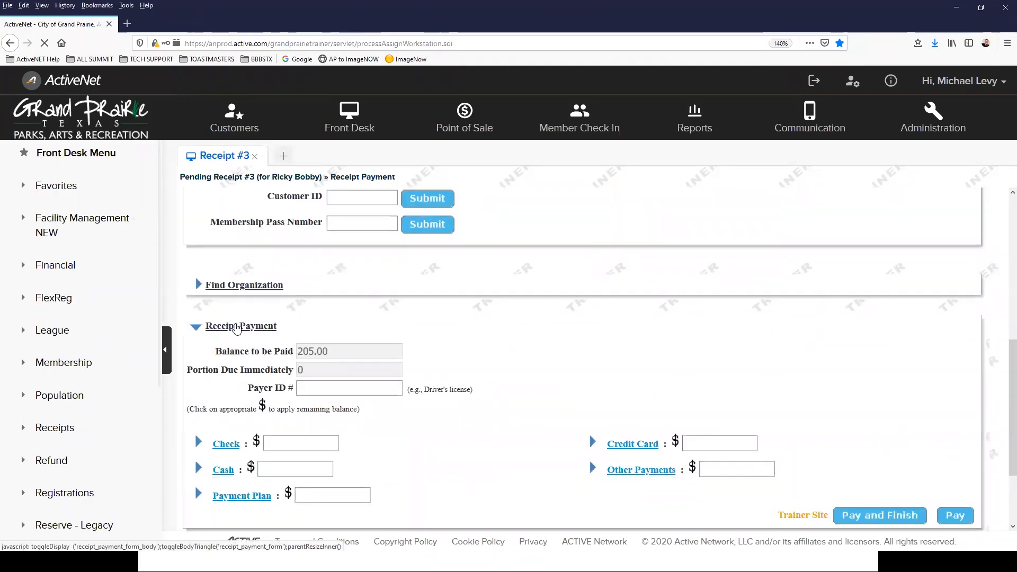
{"action": "scroll", "coordinate": [227, 328], "scroll_direction": "down", "scroll_amount": 2}
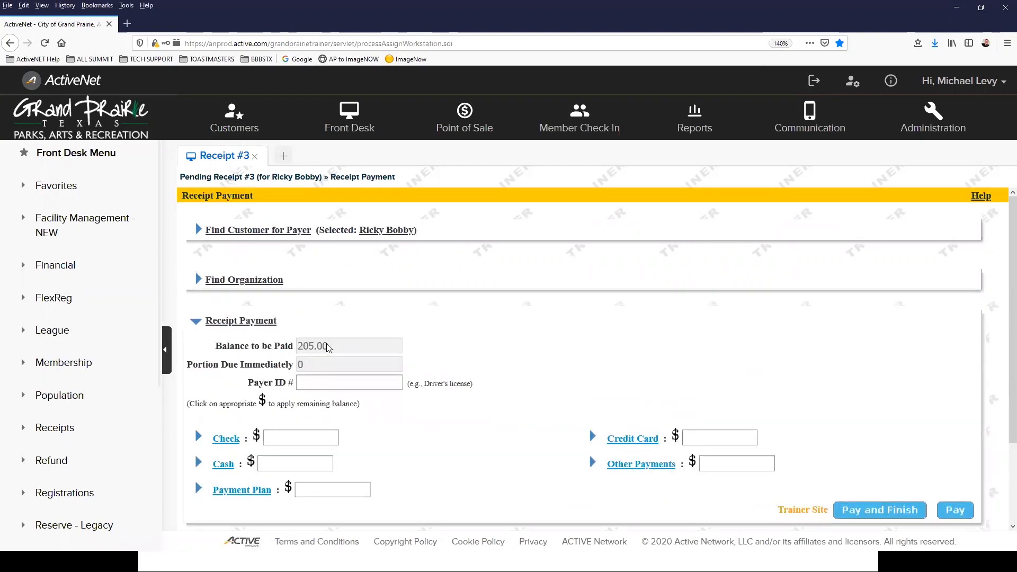
{"action": "scroll", "coordinate": [220, 365], "scroll_direction": "down", "scroll_amount": 3}
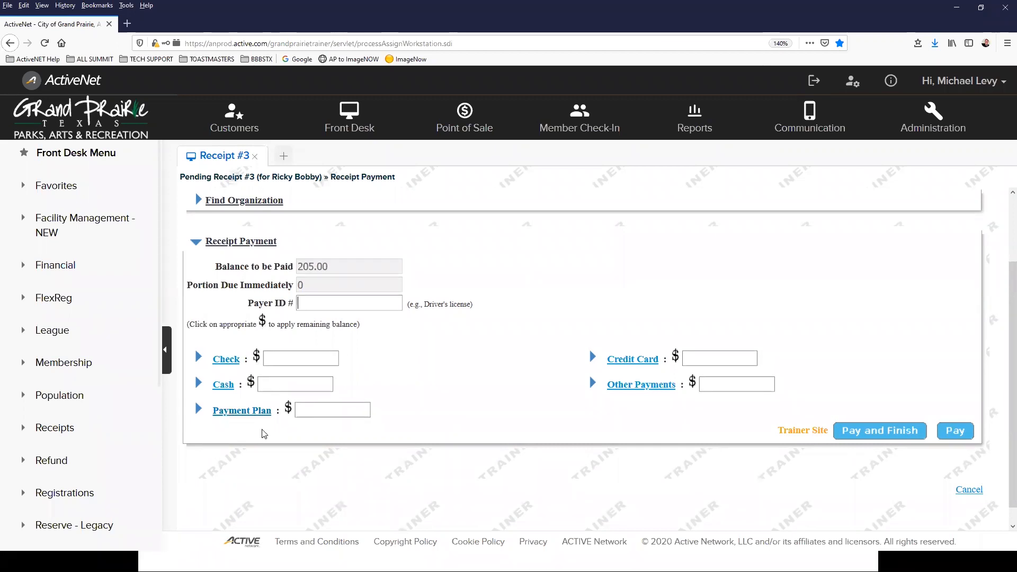
Step: Apply the balance as a check payment with check number 111
{"action": "left_click", "coordinate": [258, 358]}
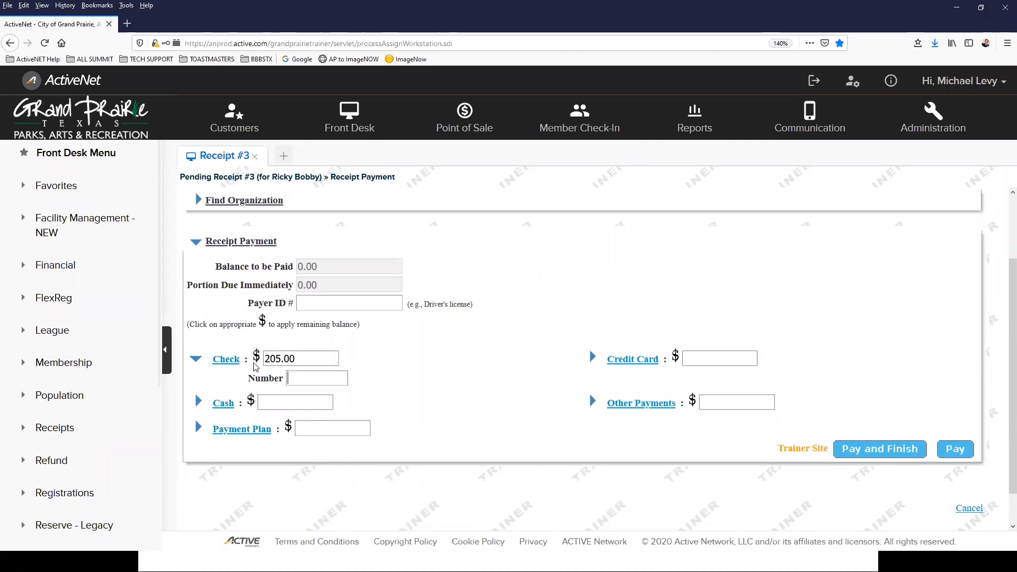
{"action": "left_click", "coordinate": [276, 358]}
{"action": "key", "text": "Tab"}
{"action": "left_click", "coordinate": [304, 376]}
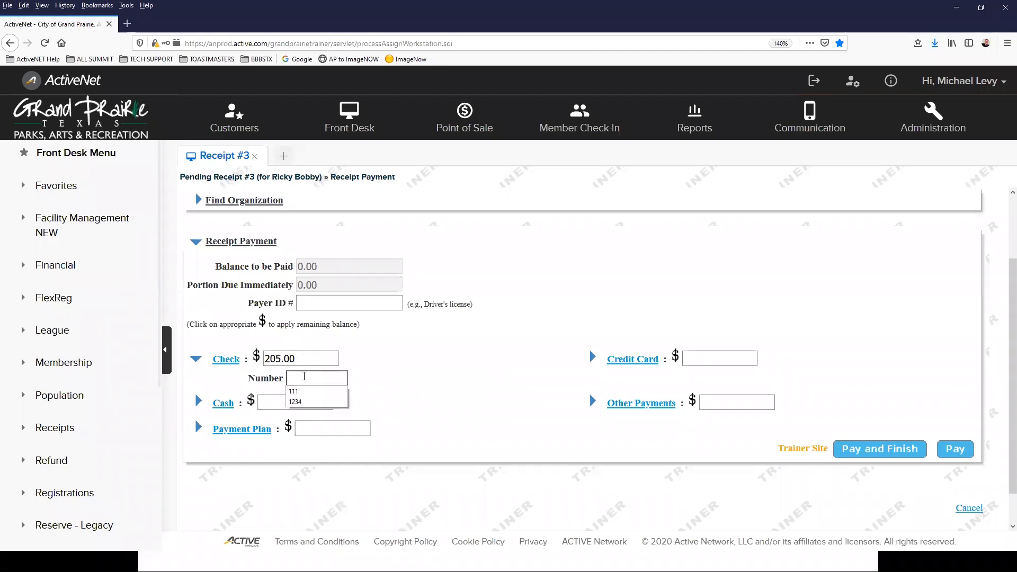
{"action": "left_click", "coordinate": [303, 391]}
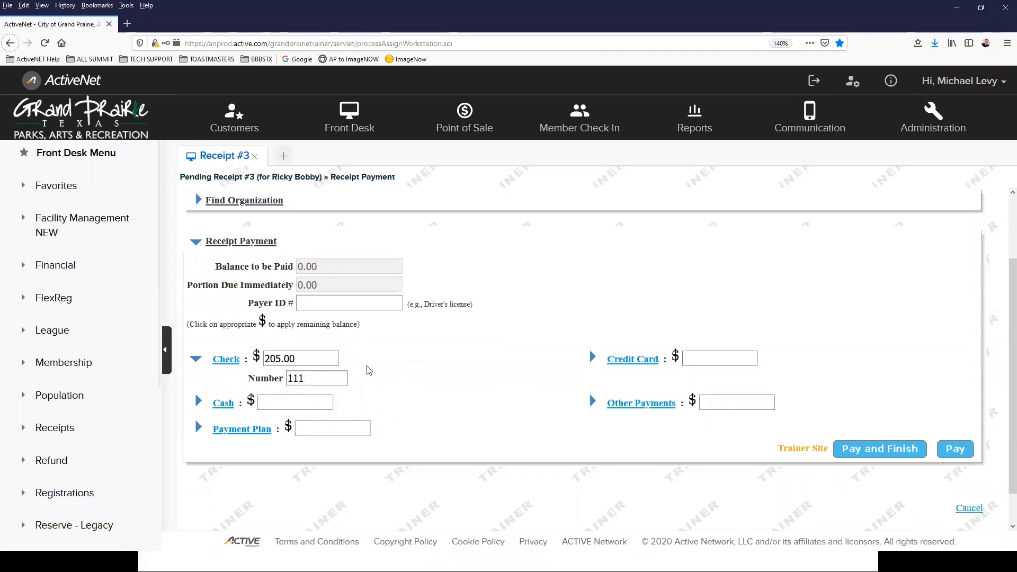
Step: Set the check amount to 0 and leave the cash amount empty
{"action": "left_click", "coordinate": [252, 402]}
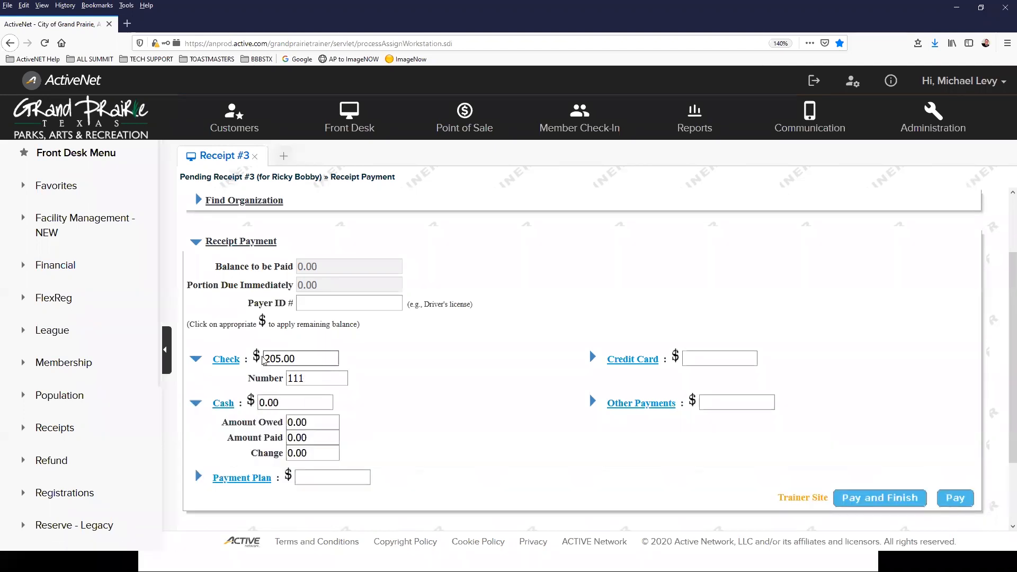
{"action": "left_click_drag", "start_coordinate": [303, 358], "coordinate": [229, 350]}
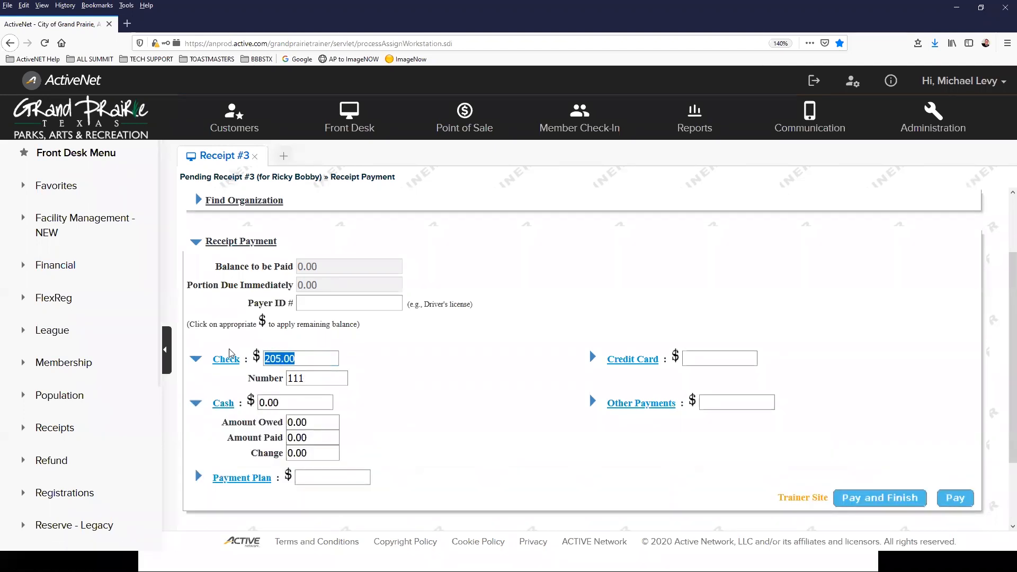
{"action": "left_click", "coordinate": [223, 403]}
{"action": "left_click", "coordinate": [225, 404]}
{"action": "left_click_drag", "start_coordinate": [307, 378], "coordinate": [232, 343]}
{"action": "type", "text": "0"}
{"action": "key", "text": "Tab"}
{"action": "left_click", "coordinate": [249, 400]}
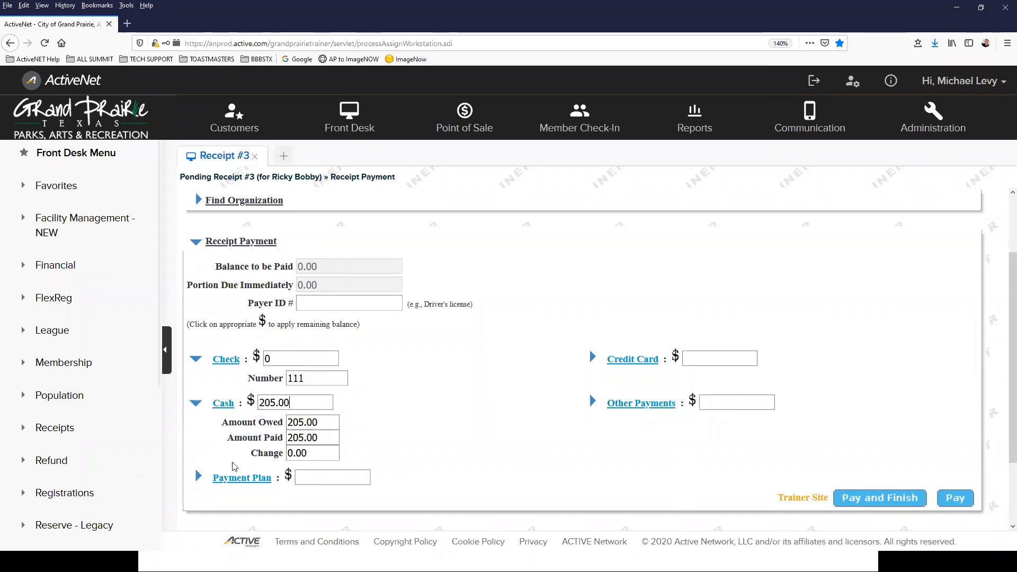
{"action": "double_click", "coordinate": [299, 403]}
{"action": "key", "text": "BackSpace"}
{"action": "left_click", "coordinate": [589, 391]}
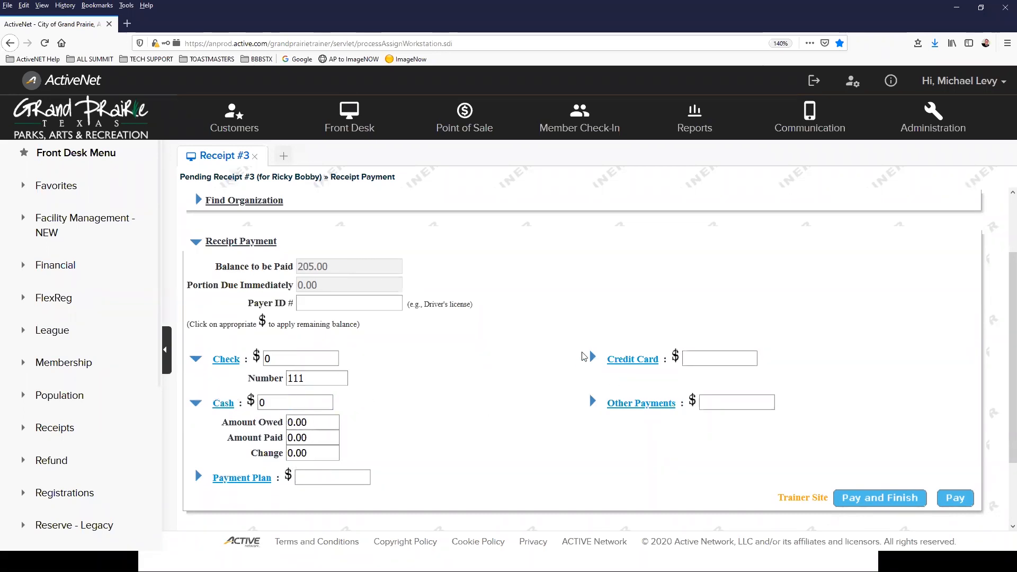
Step: Open the credit card payment section and delete its 205.00 amount so the field is empty
{"action": "left_click", "coordinate": [676, 358]}
{"action": "scroll", "coordinate": [509, 356], "scroll_direction": "down", "scroll_amount": 3}
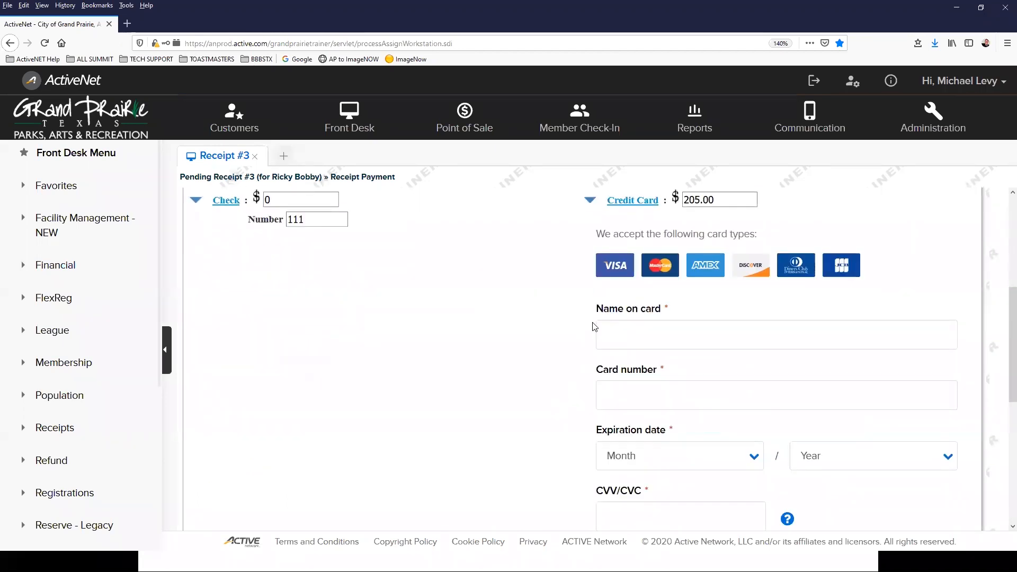
{"action": "scroll", "coordinate": [594, 339], "scroll_direction": "down", "scroll_amount": 3}
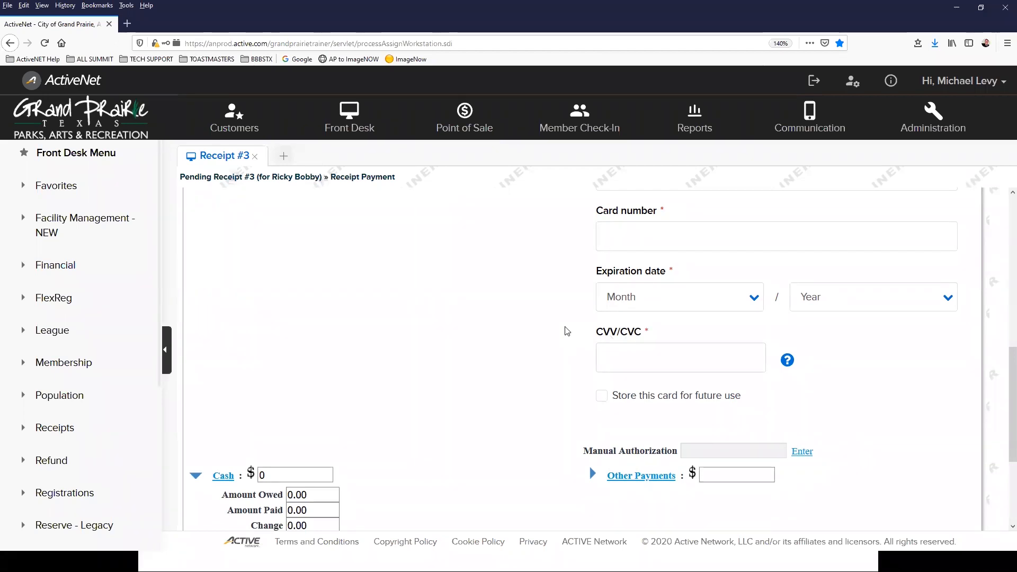
{"action": "scroll", "coordinate": [566, 331], "scroll_direction": "up", "scroll_amount": 5}
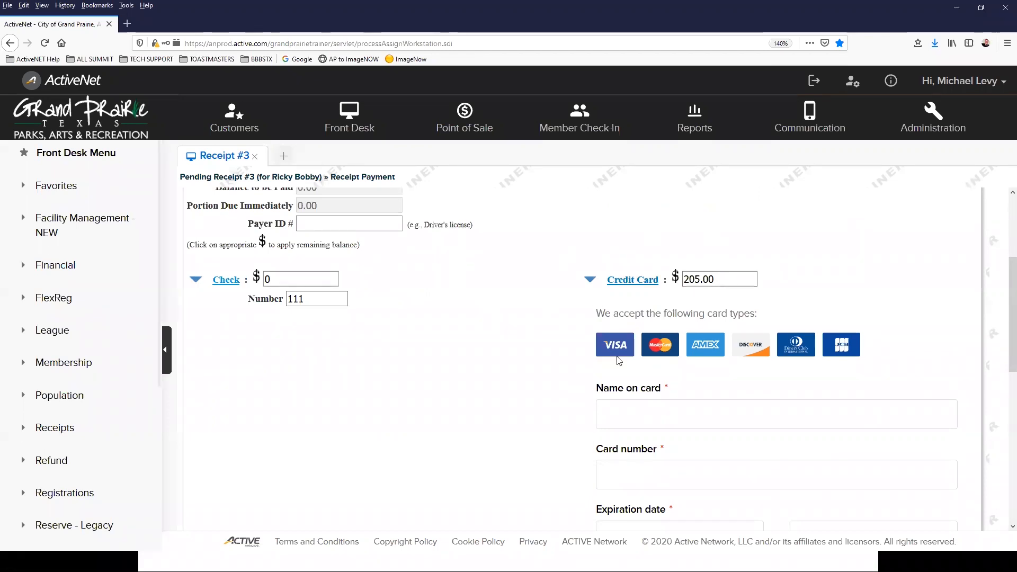
{"action": "scroll", "coordinate": [612, 414], "scroll_direction": "down", "scroll_amount": 6}
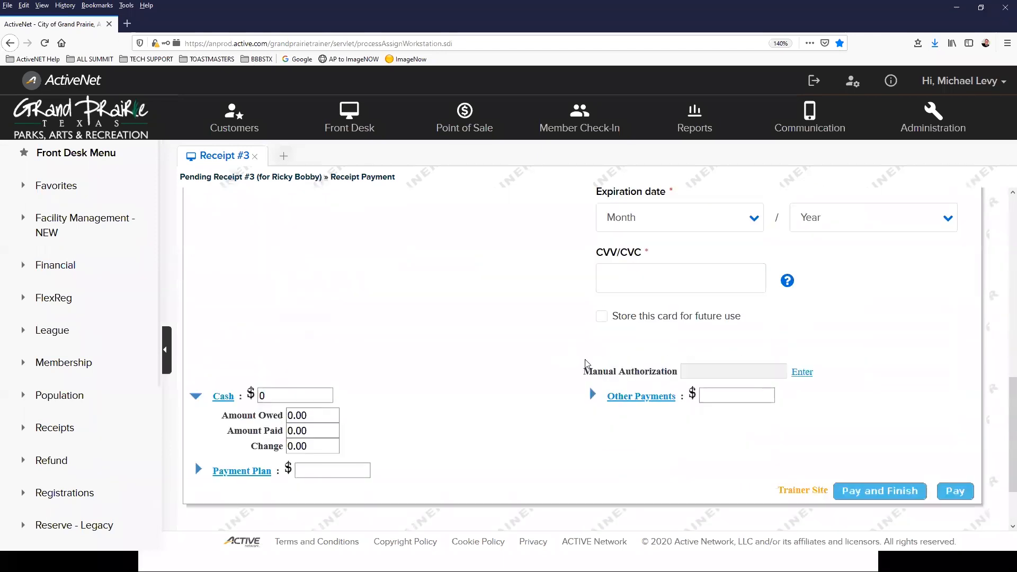
{"action": "scroll", "coordinate": [725, 342], "scroll_direction": "up", "scroll_amount": 5}
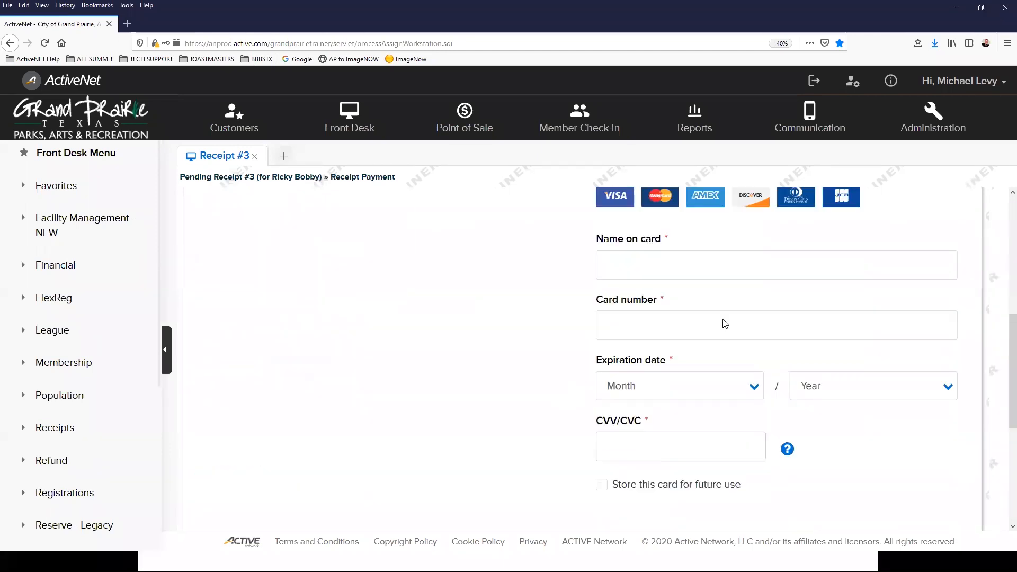
{"action": "scroll", "coordinate": [725, 324], "scroll_direction": "up", "scroll_amount": 3}
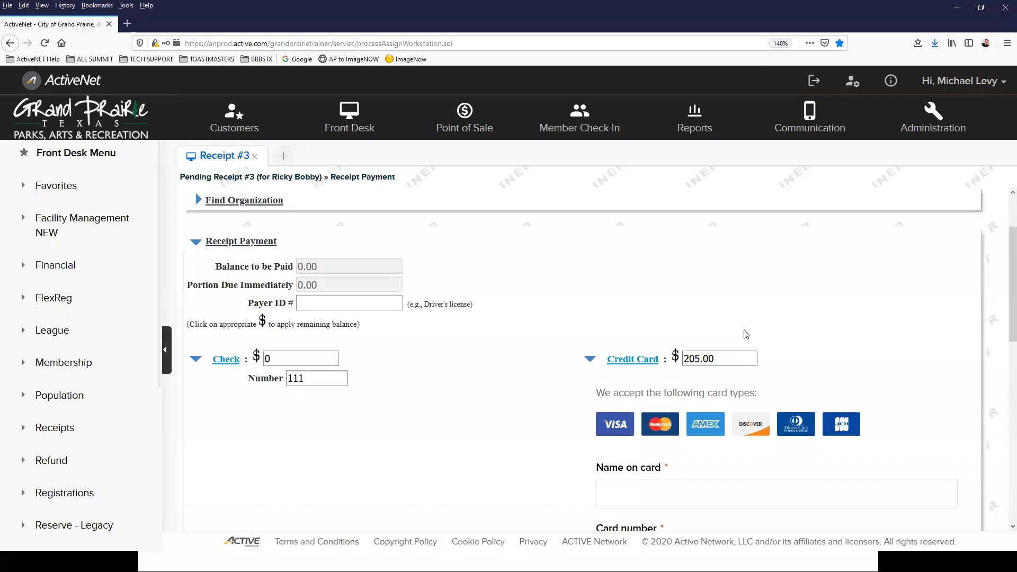
{"action": "scroll", "coordinate": [742, 339], "scroll_direction": "down", "scroll_amount": 3}
{"action": "double_click", "coordinate": [708, 199]}
{"action": "key", "text": "BackSpace"}
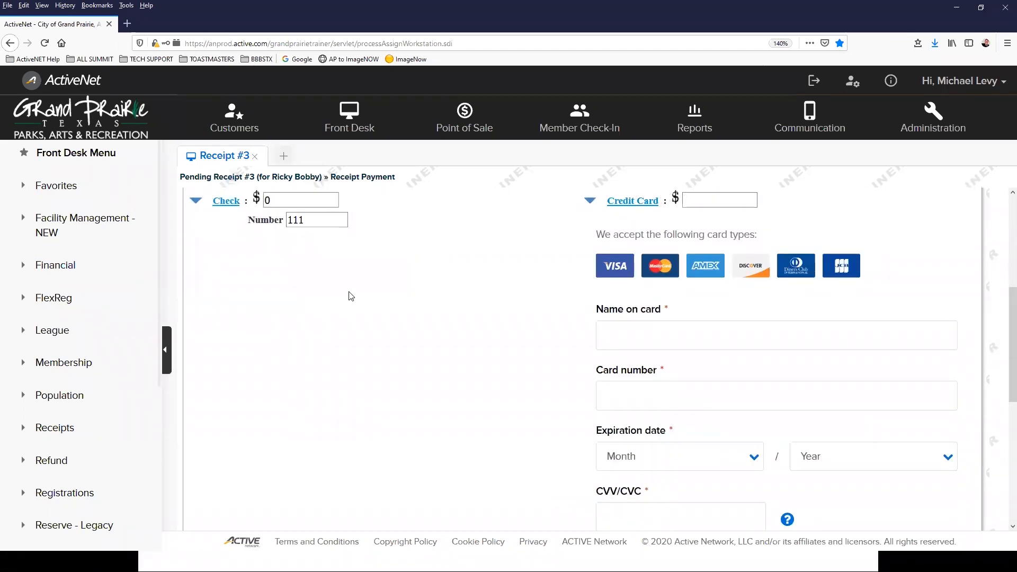
{"action": "scroll", "coordinate": [348, 295], "scroll_direction": "up", "scroll_amount": 5}
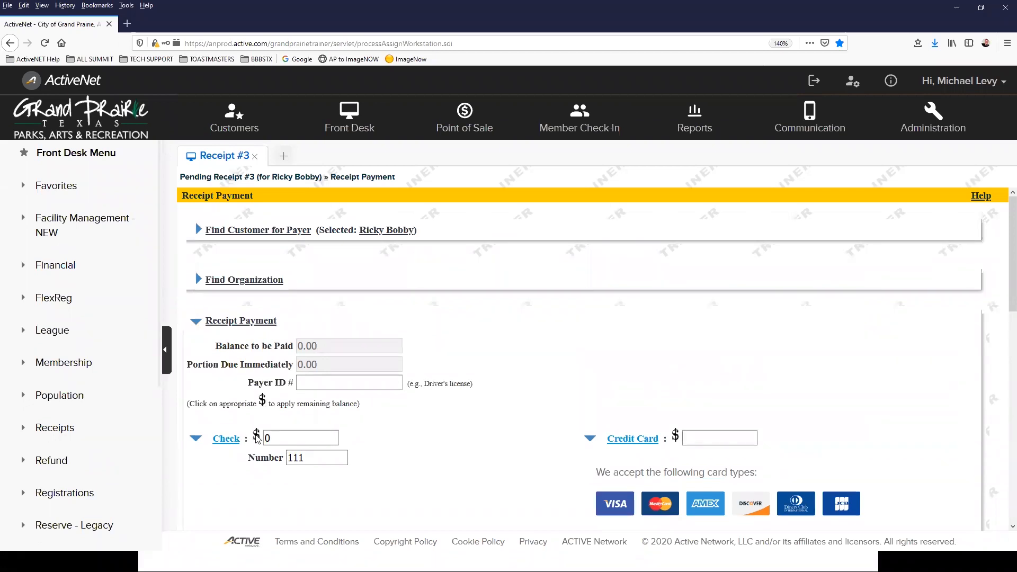
Step: Pay the 205.00 balance by check 111 and finish, producing receipt #1000002.003
{"action": "left_click", "coordinate": [256, 440]}
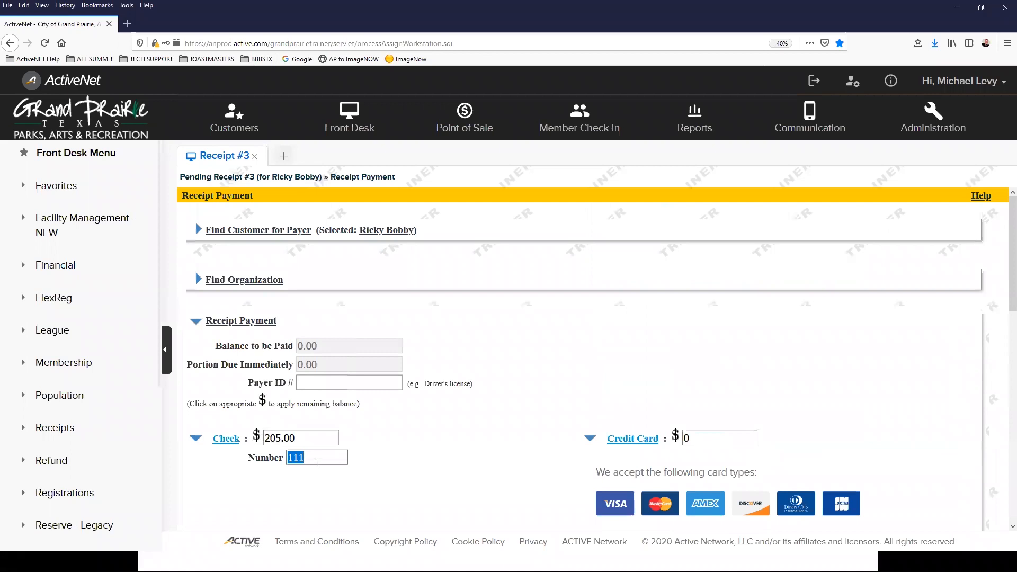
{"action": "scroll", "coordinate": [238, 477], "scroll_direction": "down", "scroll_amount": 3}
{"action": "scroll", "coordinate": [219, 519], "scroll_direction": "down", "scroll_amount": 3}
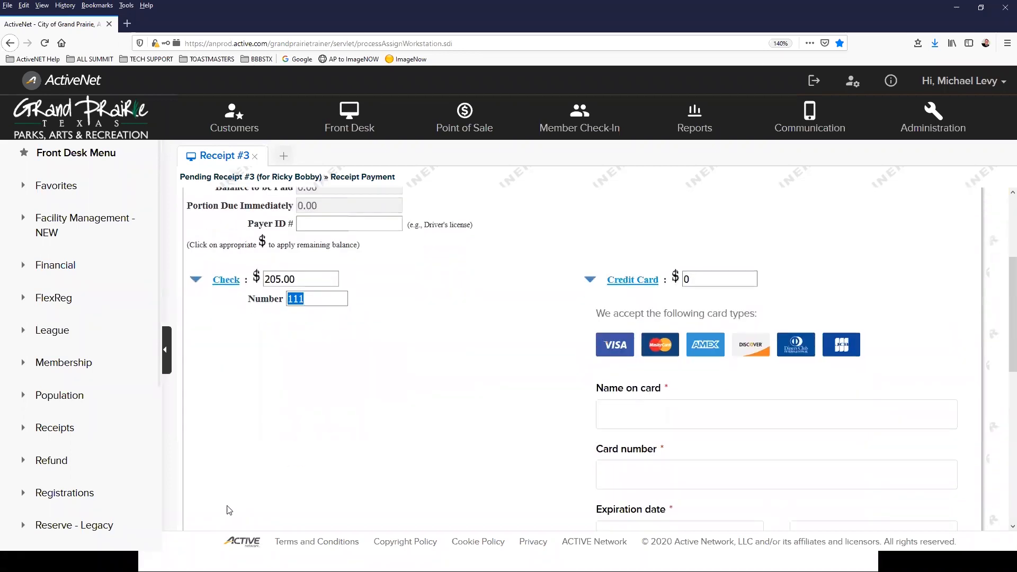
{"action": "scroll", "coordinate": [222, 511], "scroll_direction": "up", "scroll_amount": 5}
{"action": "scroll", "coordinate": [357, 435], "scroll_direction": "down", "scroll_amount": 5}
{"action": "scroll", "coordinate": [504, 279], "scroll_direction": "down", "scroll_amount": 8}
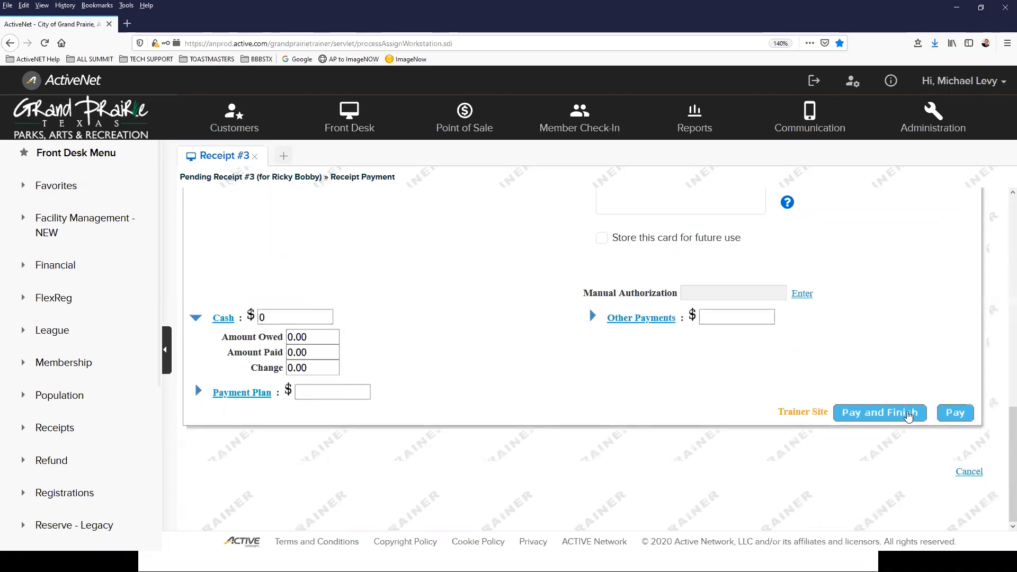
{"action": "left_click", "coordinate": [908, 415]}
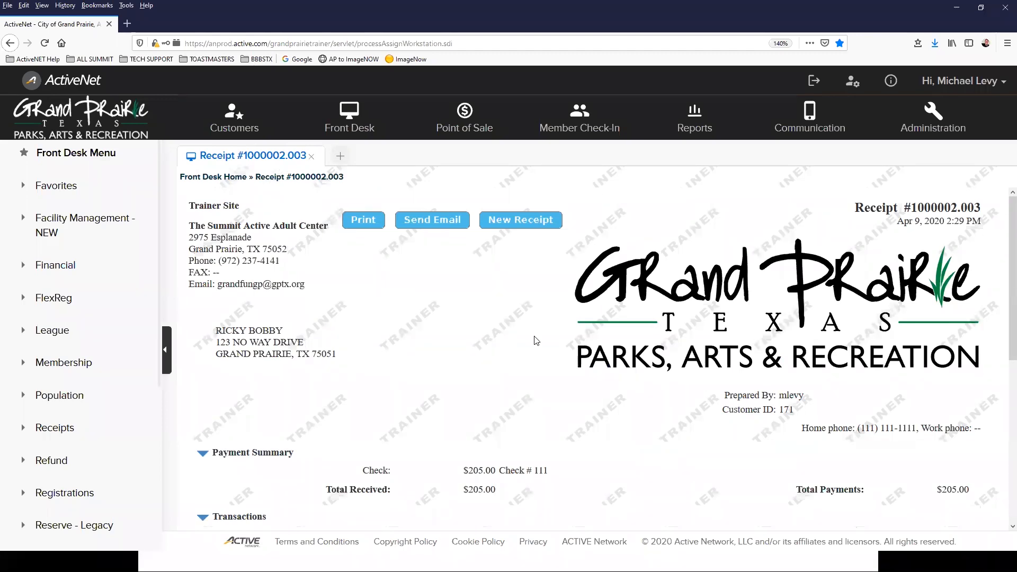
{"action": "key", "text": "ctrl+minus"}
{"action": "key", "text": "ctrl+minus"}
{"action": "key", "text": "ctrl+minus"}
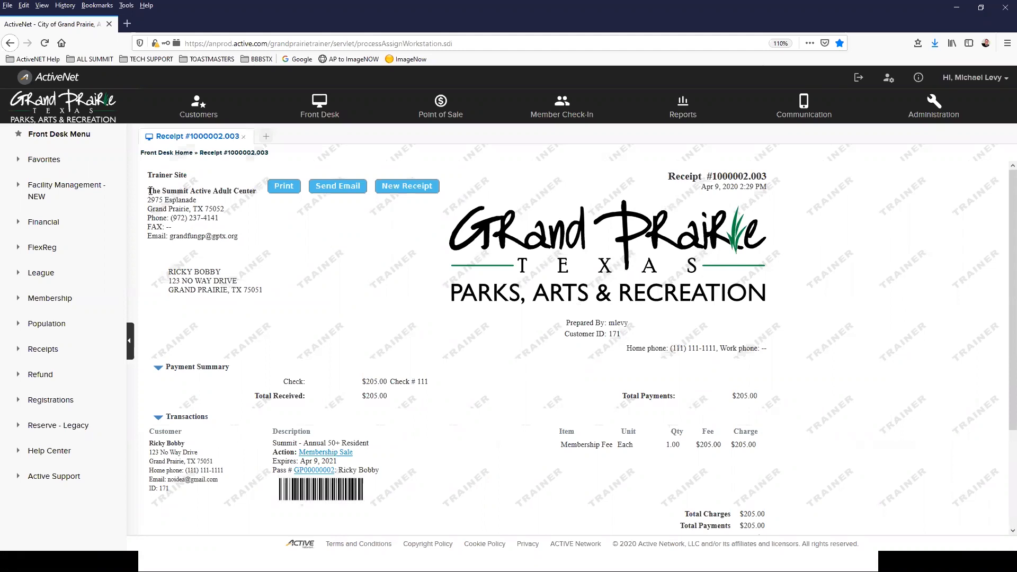
{"action": "triple_click", "coordinate": [195, 215]}
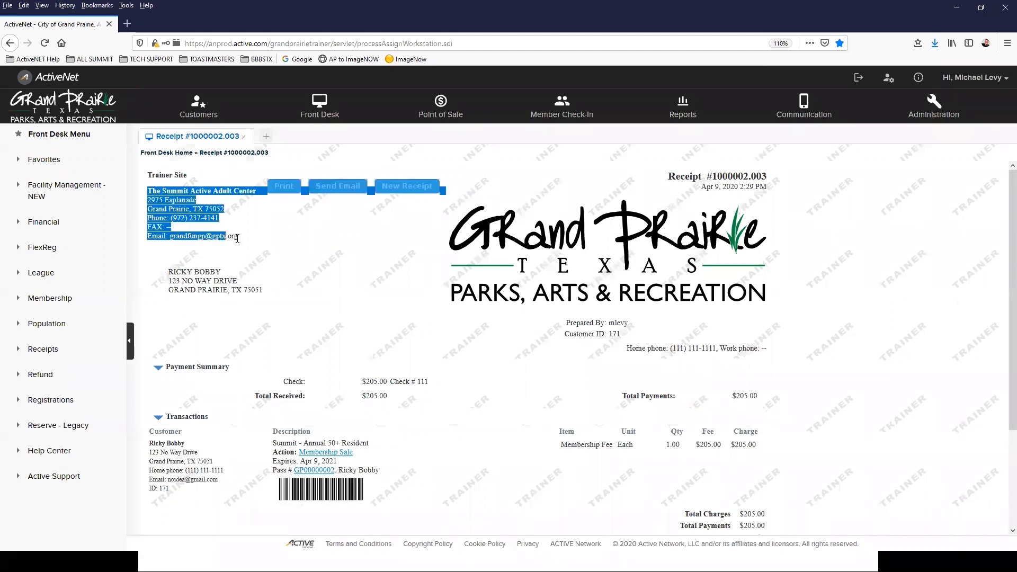
{"action": "left_click", "coordinate": [260, 263]}
{"action": "left_click_drag", "start_coordinate": [163, 270], "coordinate": [265, 302]}
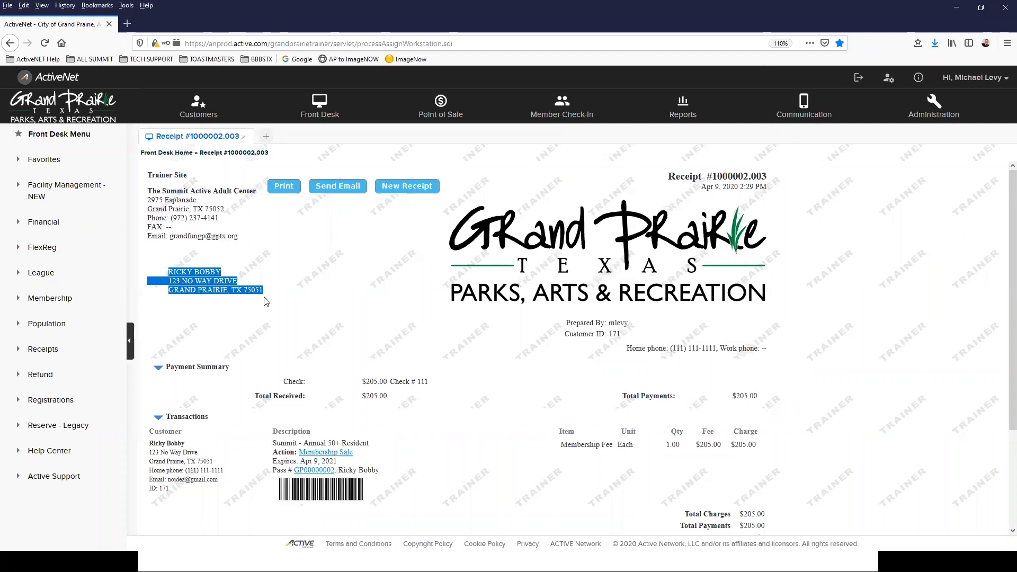
{"action": "left_click", "coordinate": [236, 382]}
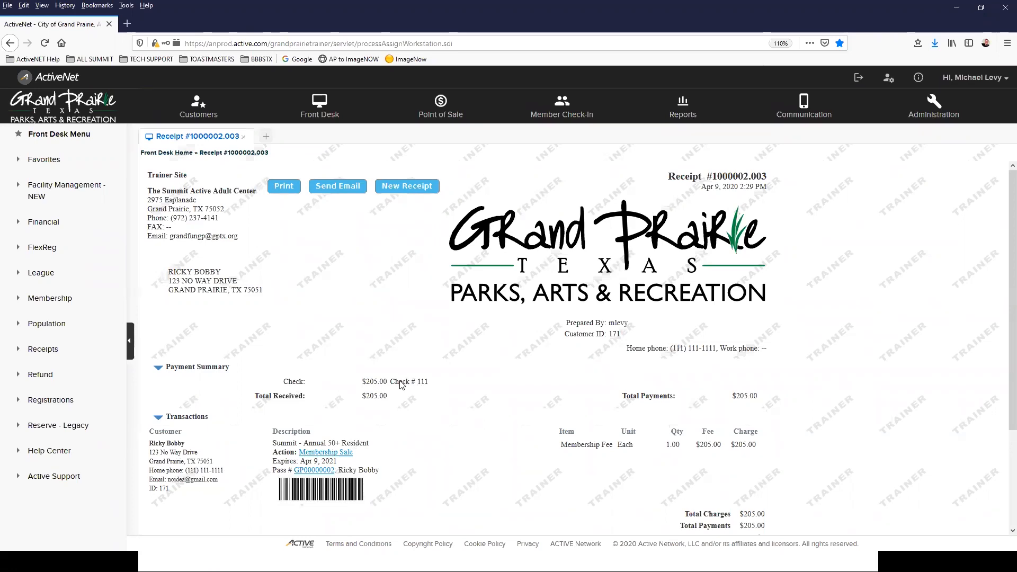
{"action": "scroll", "coordinate": [409, 380], "scroll_direction": "down", "scroll_amount": 2}
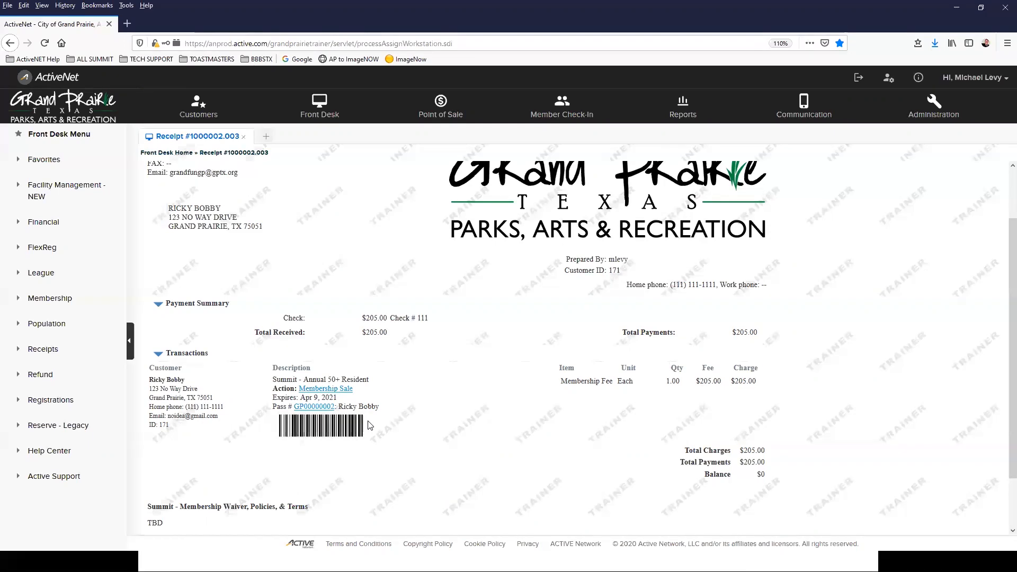
{"action": "scroll", "coordinate": [424, 377], "scroll_direction": "down", "scroll_amount": 2}
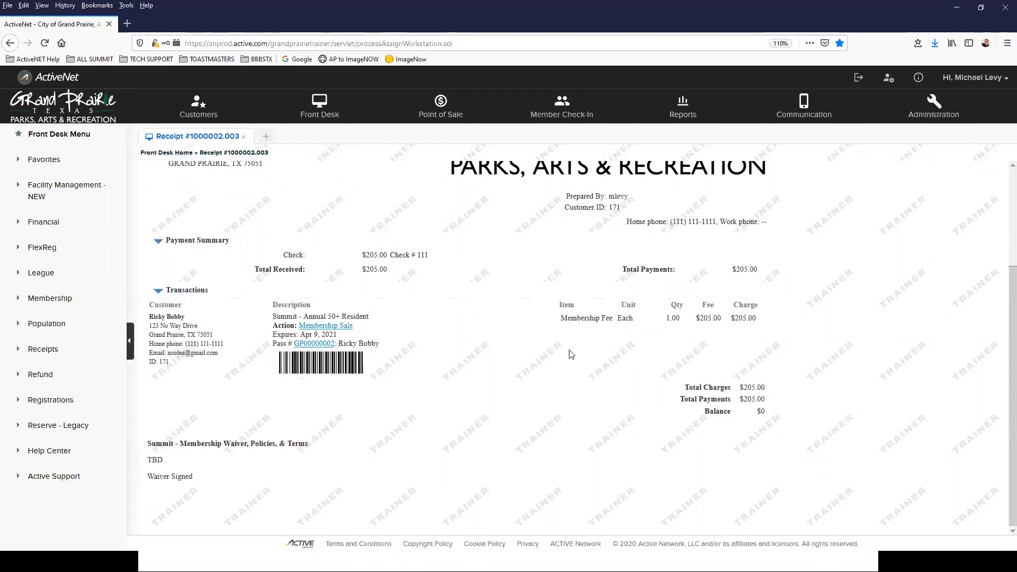
{"action": "scroll", "coordinate": [568, 354], "scroll_direction": "up", "scroll_amount": 3}
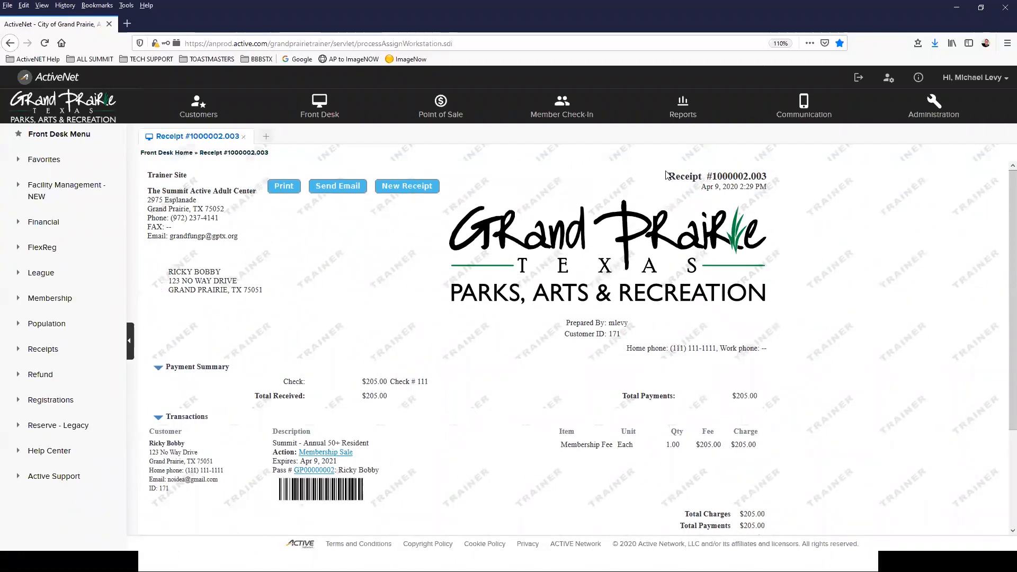
{"action": "left_click_drag", "start_coordinate": [666, 175], "coordinate": [788, 189]}
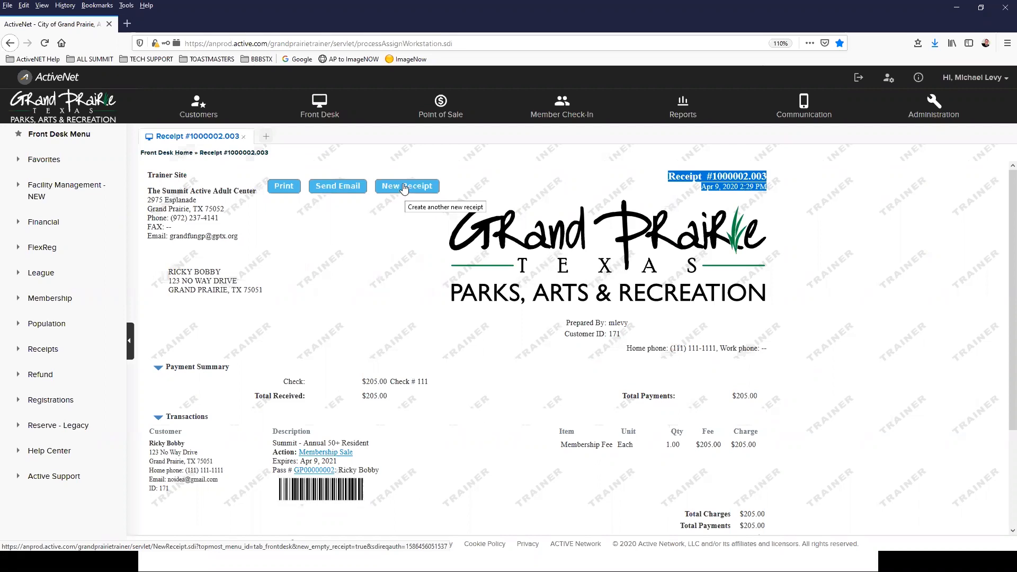
Step: Start a new receipt, sell a membership, search packages with *, and pick TSLC Annual Family Prairie Plan
{"action": "left_click", "coordinate": [405, 189]}
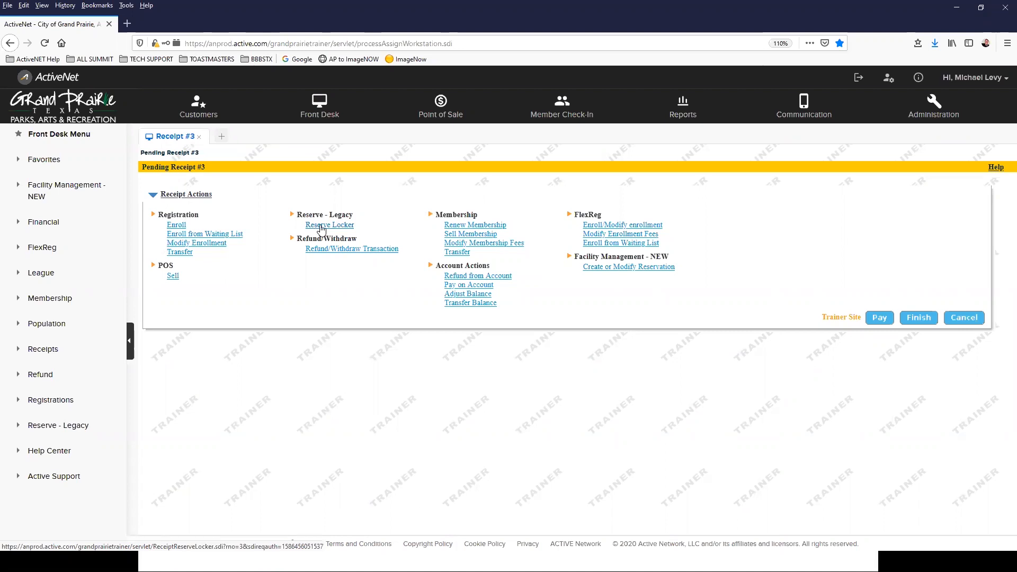
{"action": "left_click", "coordinate": [479, 234]}
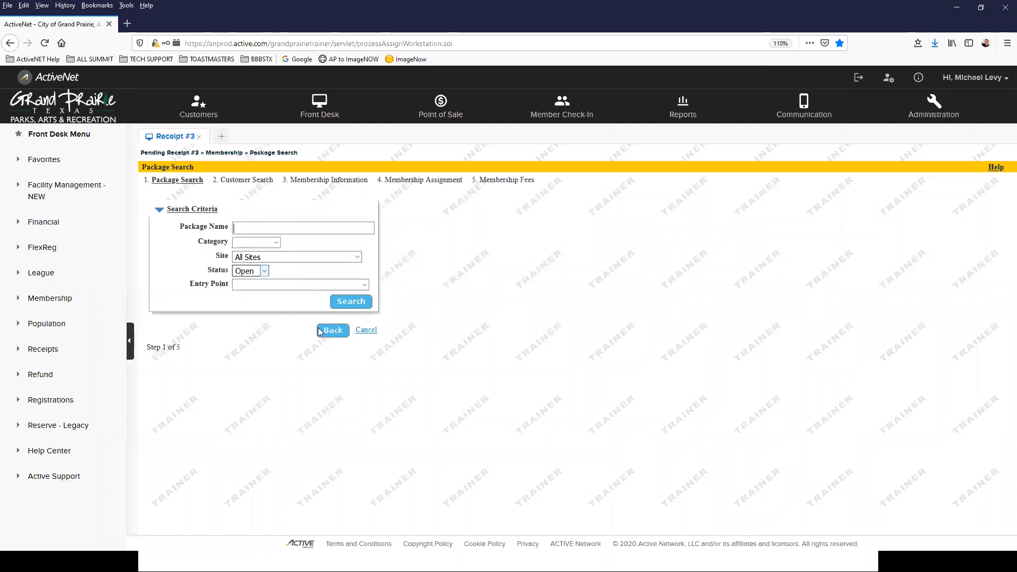
{"action": "left_click", "coordinate": [268, 225]}
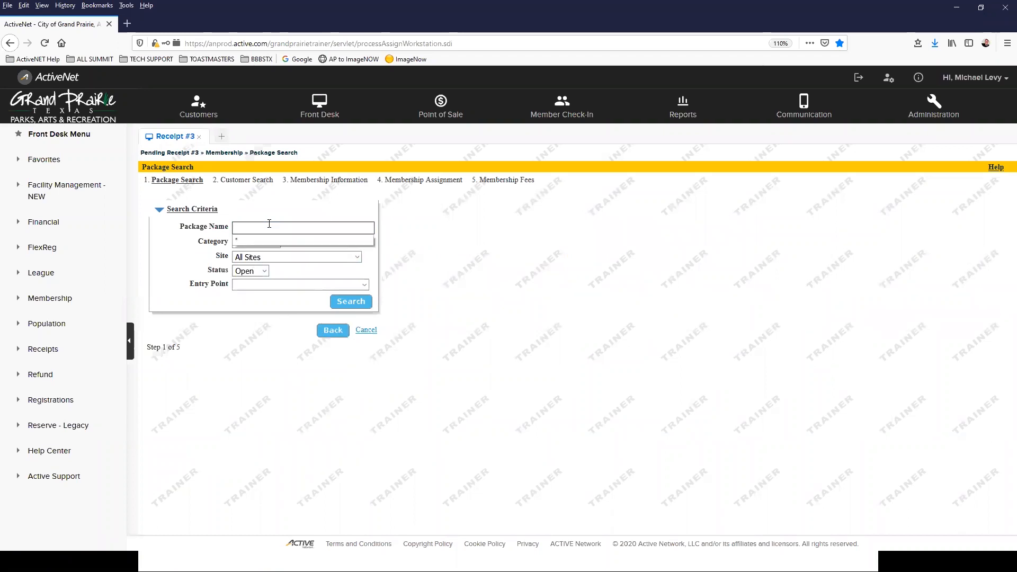
{"action": "left_click", "coordinate": [294, 239]}
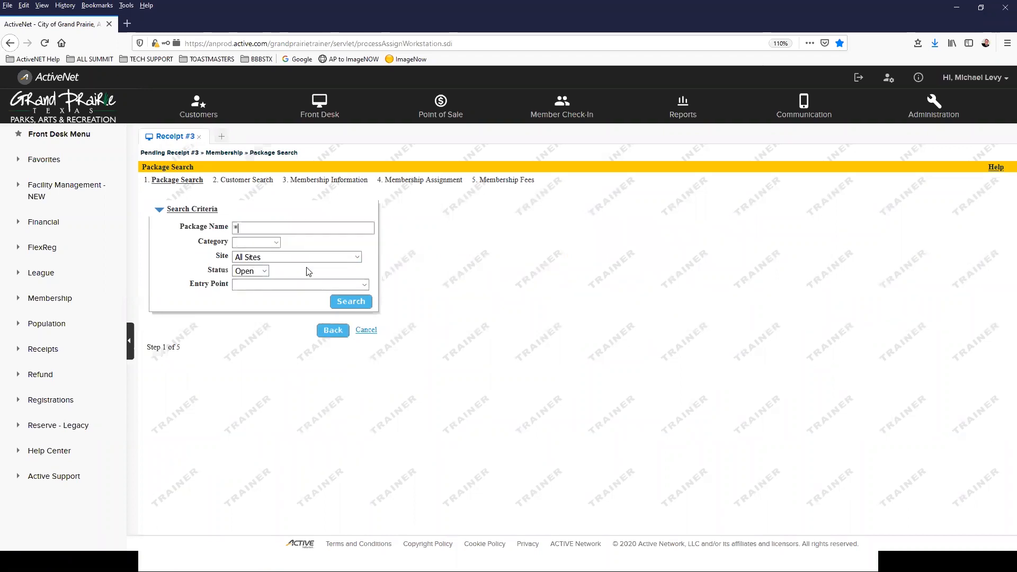
{"action": "left_click", "coordinate": [351, 301]}
{"action": "scroll", "coordinate": [238, 260], "scroll_direction": "down", "scroll_amount": 15}
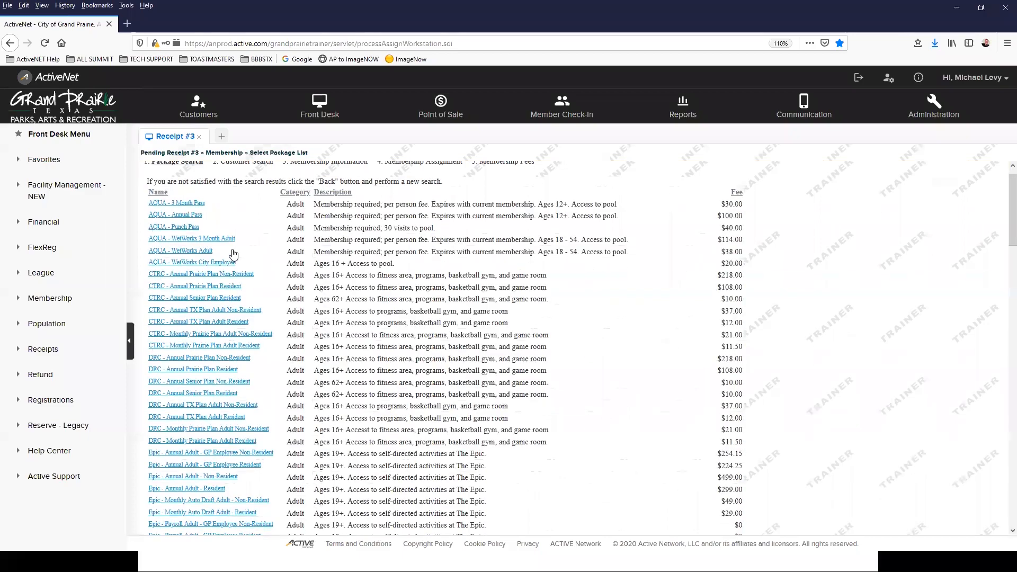
{"action": "scroll", "coordinate": [235, 252], "scroll_direction": "down", "scroll_amount": 10}
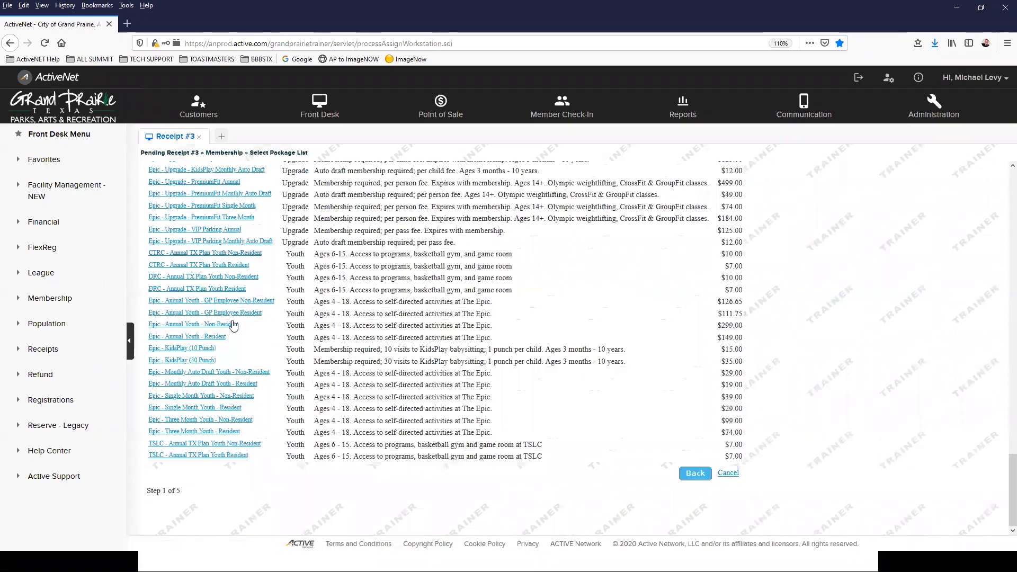
{"action": "scroll", "coordinate": [238, 297], "scroll_direction": "up", "scroll_amount": 5}
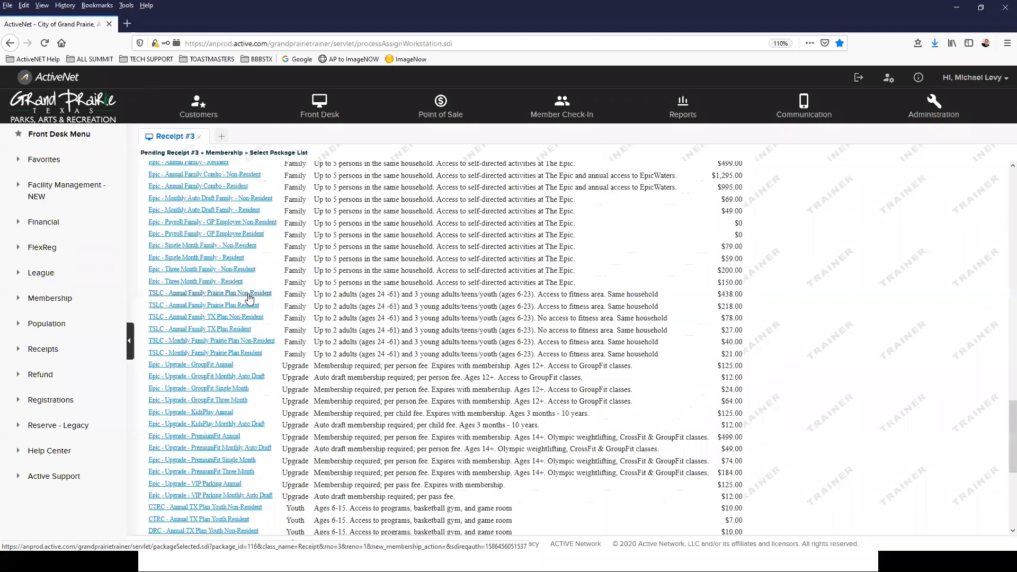
{"action": "left_click", "coordinate": [173, 307]}
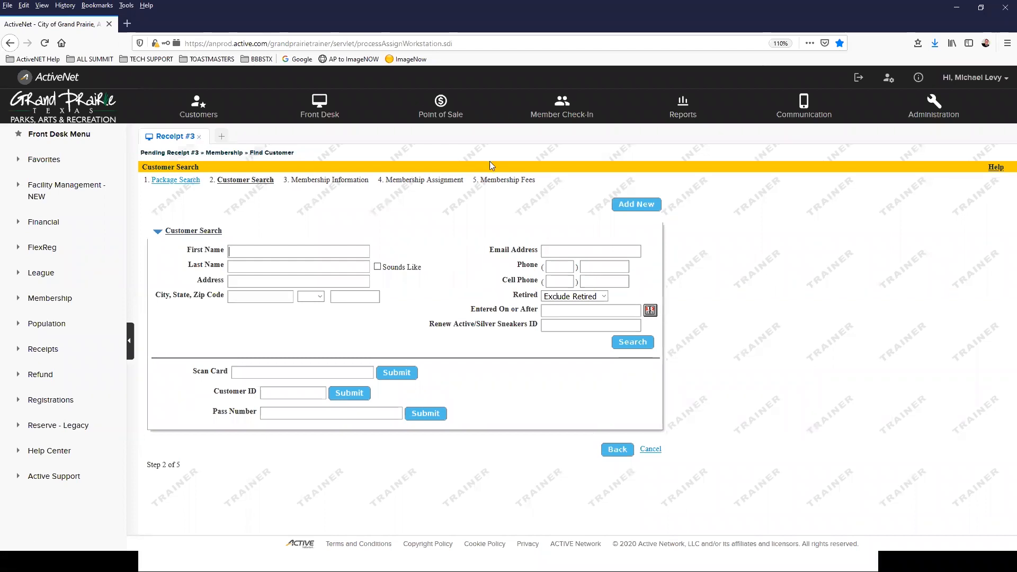
Step: Cancel the pending membership transaction, confirm its removal, and close Receipt #3
{"action": "left_click", "coordinate": [646, 449]}
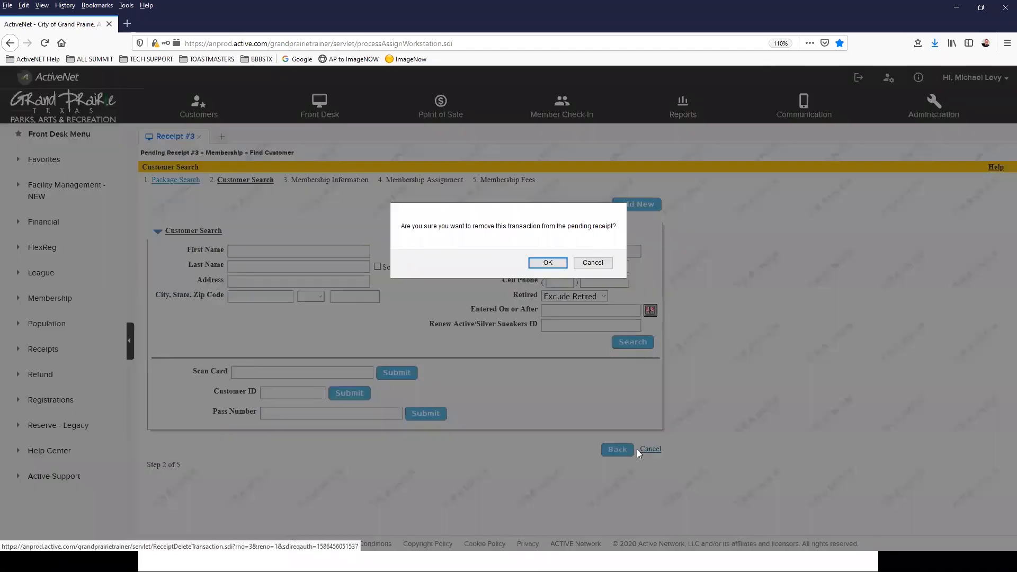
{"action": "left_click", "coordinate": [592, 264]}
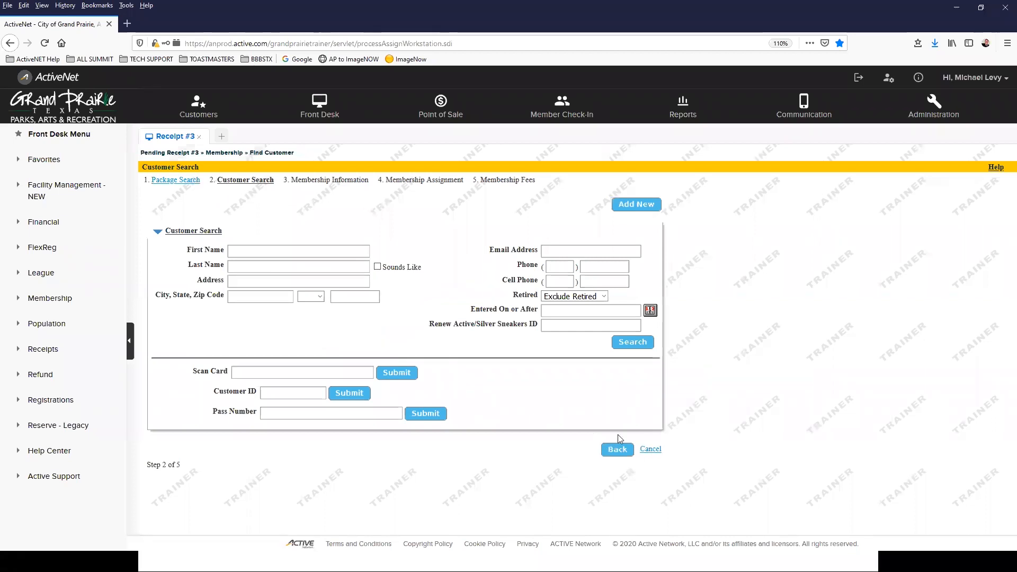
{"action": "left_click", "coordinate": [651, 450]}
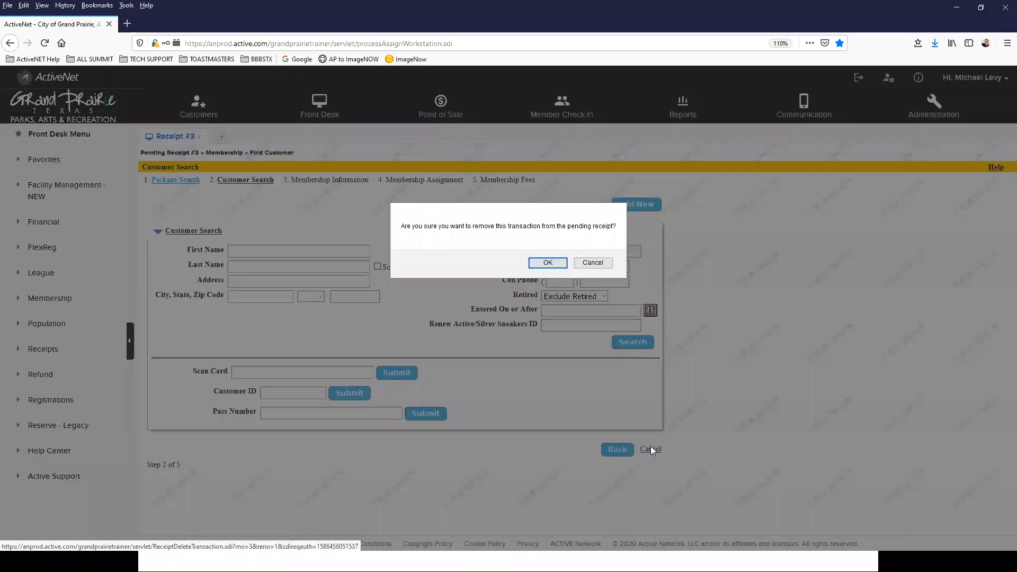
{"action": "left_click", "coordinate": [537, 262]}
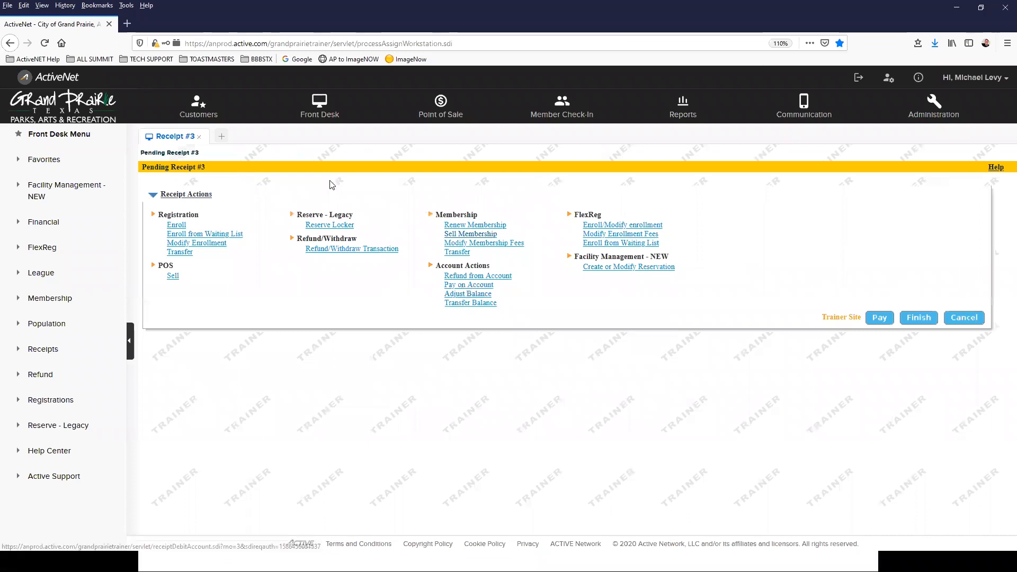
{"action": "left_click", "coordinate": [199, 137]}
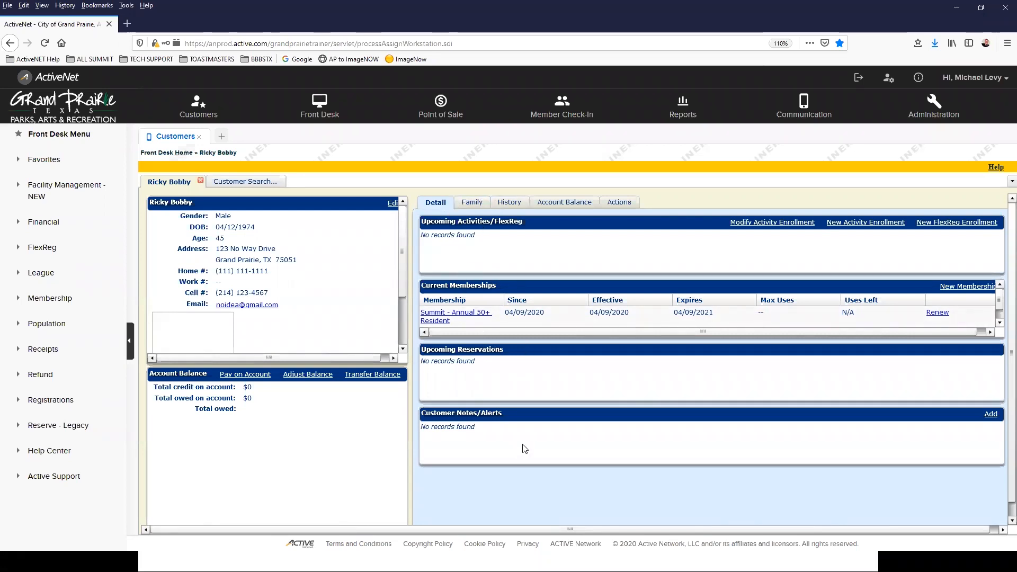
Step: Show the customer's family members and schedule on the Family tab, then switch to the review slide
{"action": "left_click", "coordinate": [479, 204]}
{"action": "left_click", "coordinate": [443, 202]}
{"action": "left_click", "coordinate": [461, 205]}
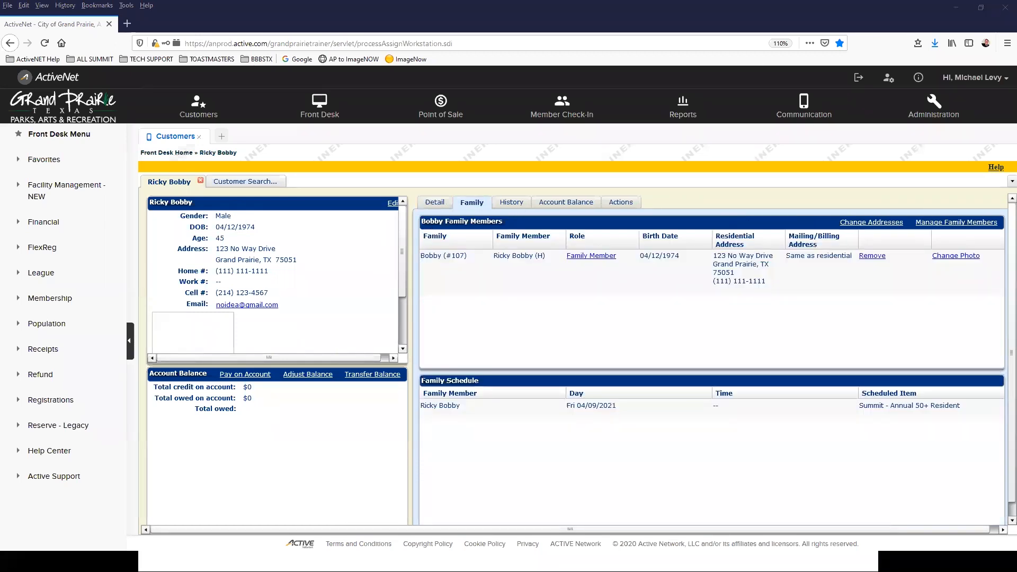
{"action": "left_click", "coordinate": [79, 556]}
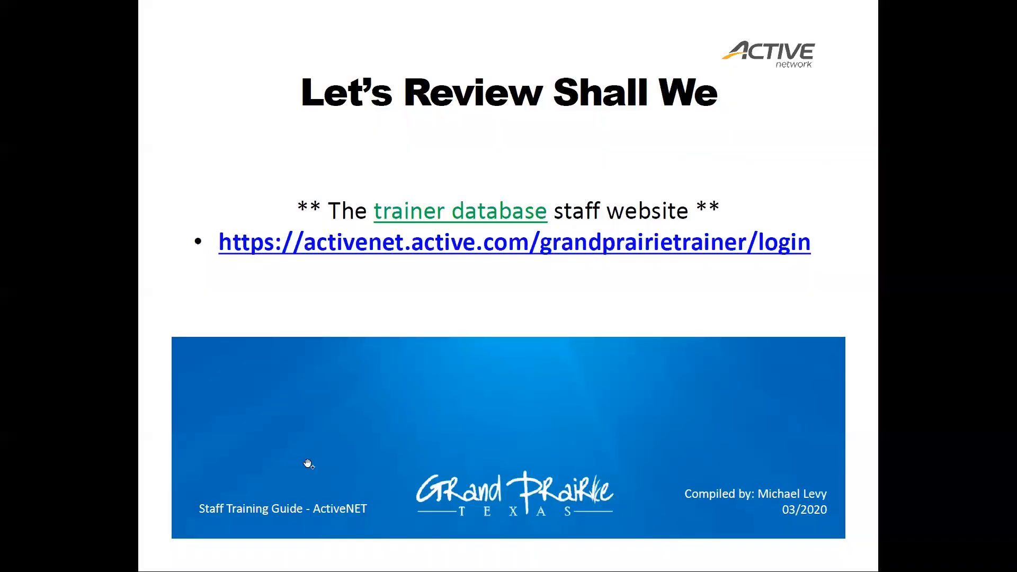
Step: Advance to the Adding Family Members slide, then return to the browser
{"action": "left_click", "coordinate": [497, 436]}
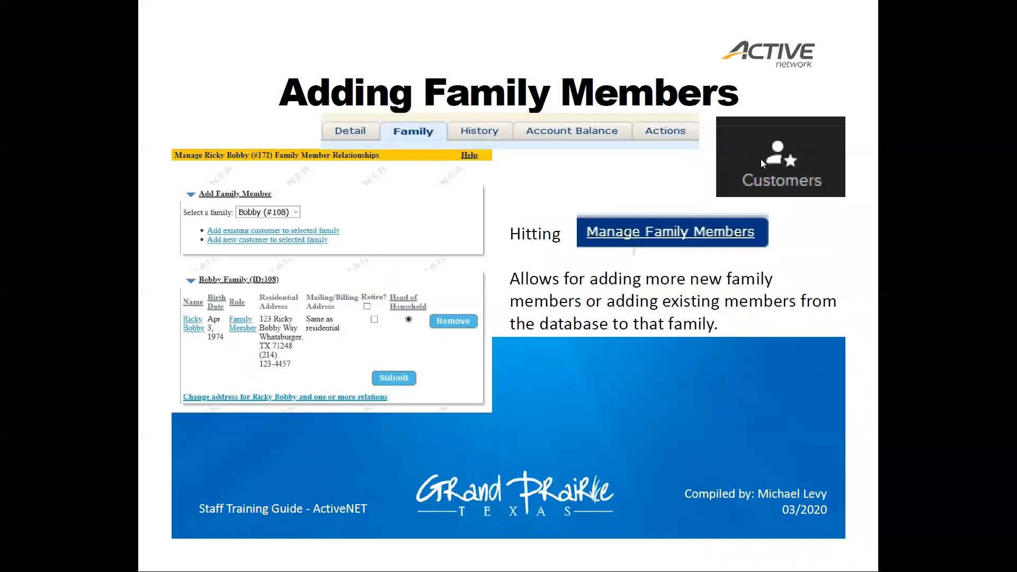
{"action": "key", "text": "alt+Tab"}
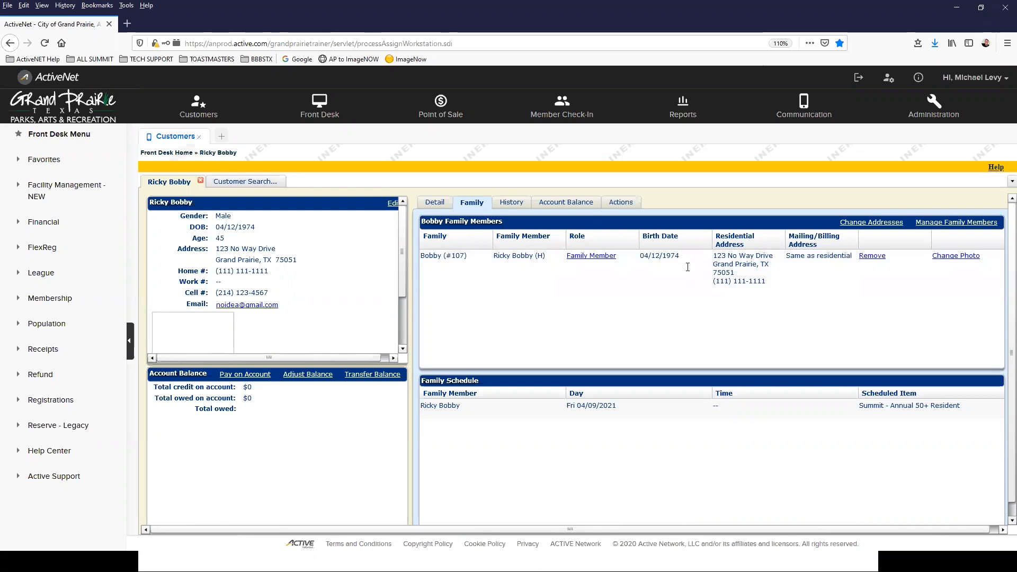
Step: Open Manage Family Members for the customer and maximize its window
{"action": "left_click", "coordinate": [951, 223]}
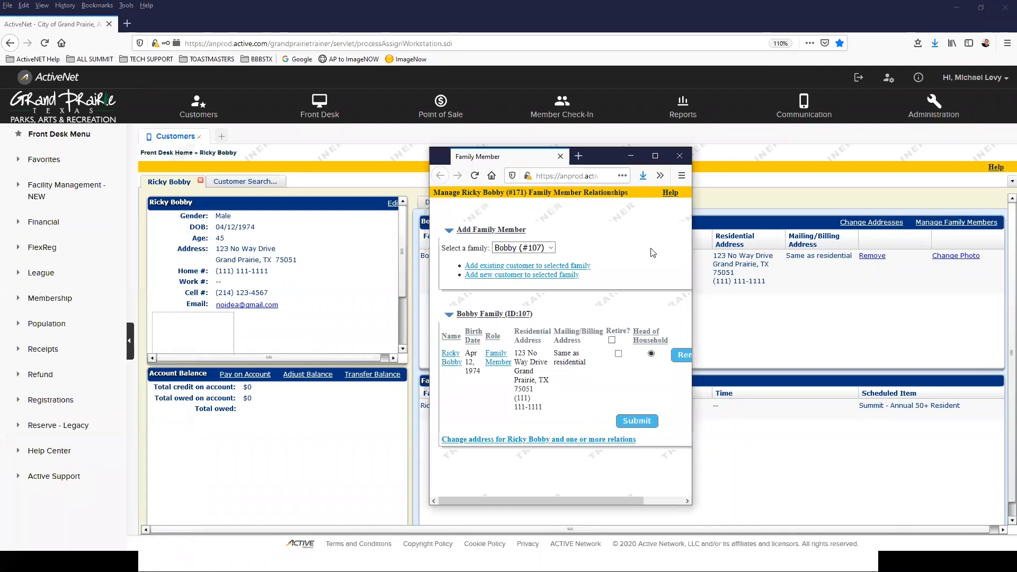
{"action": "left_click", "coordinate": [655, 156]}
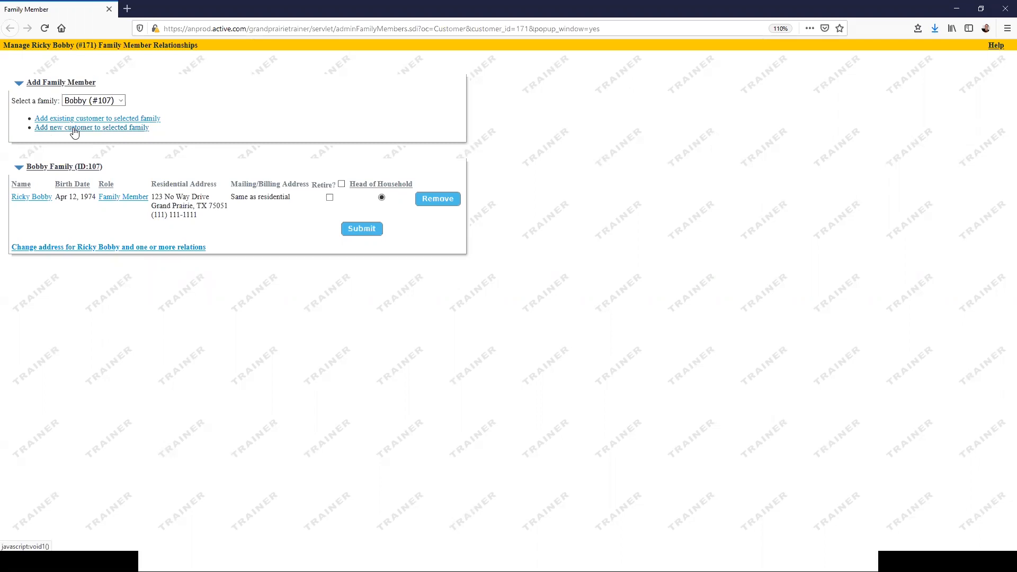
Step: Start a new customer in this family, entering her first name and keeping the prefilled last name
{"action": "left_click", "coordinate": [73, 128]}
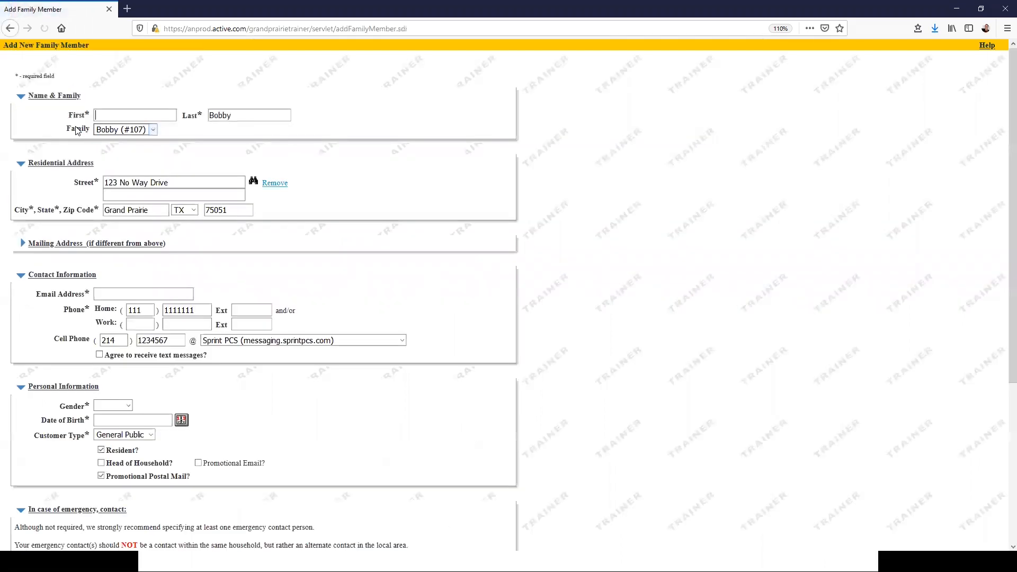
{"action": "left_click", "coordinate": [142, 110]}
{"action": "type", "text": "Carle"}
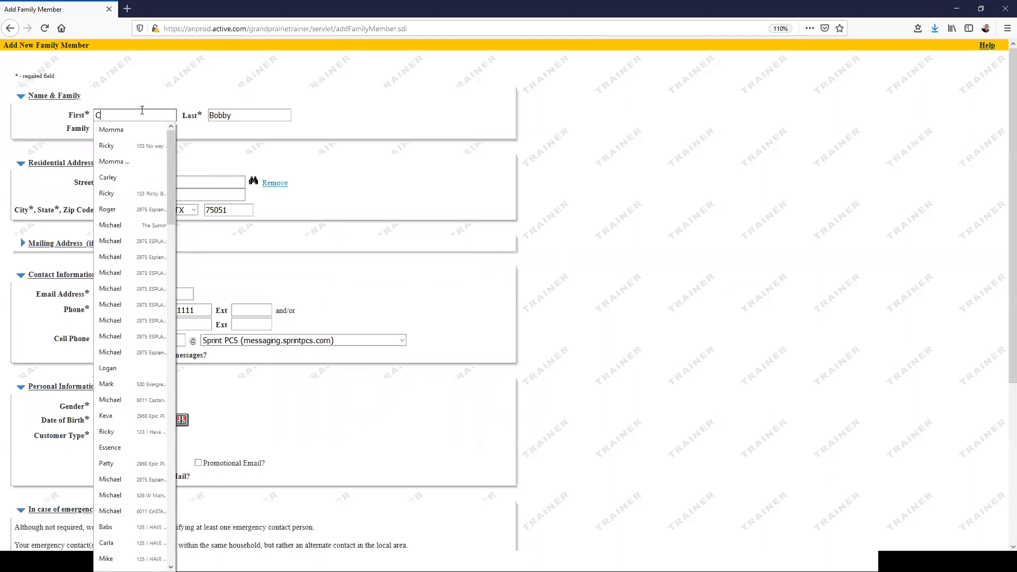
{"action": "key", "text": "Down"}
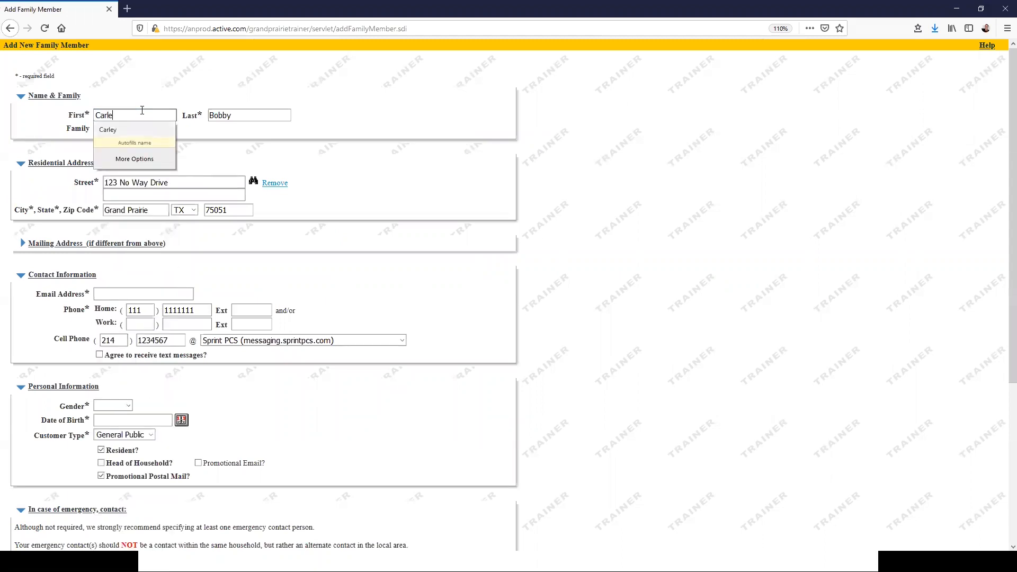
{"action": "key", "text": "Tab"}
{"action": "left_click", "coordinate": [362, 126]}
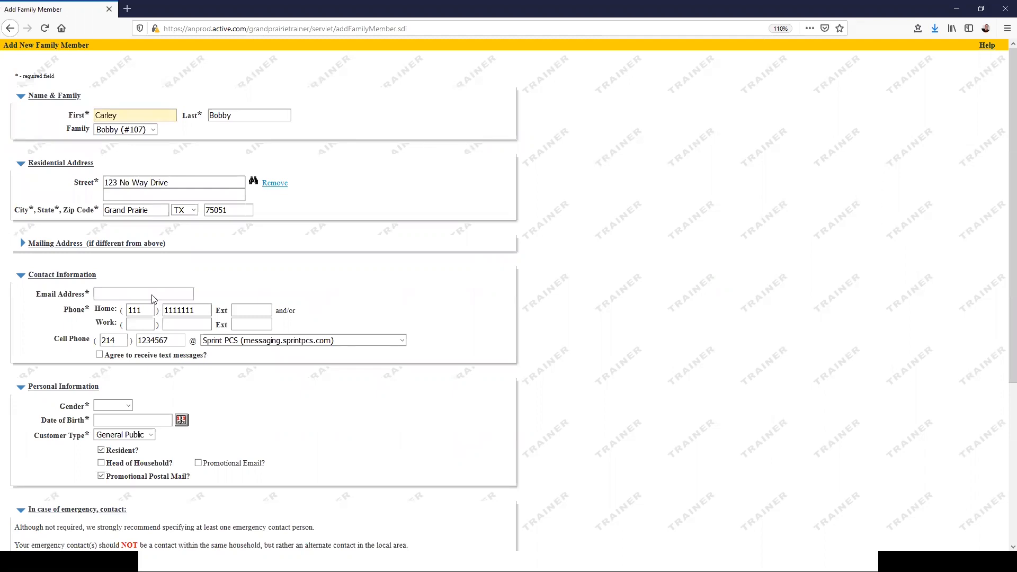
Step: Enter the placeholder gmail.com e-mail address and change the cell number's last digit to 3
{"action": "left_click", "coordinate": [121, 293]}
{"action": "type", "text": "noemai"}
{"action": "type", "text": "l@fm"}
{"action": "key", "text": "BackSpace"}
{"action": "key", "text": "BackSpace"}
{"action": "type", "text": "gmail.com"}
{"action": "key", "text": "Tab"}
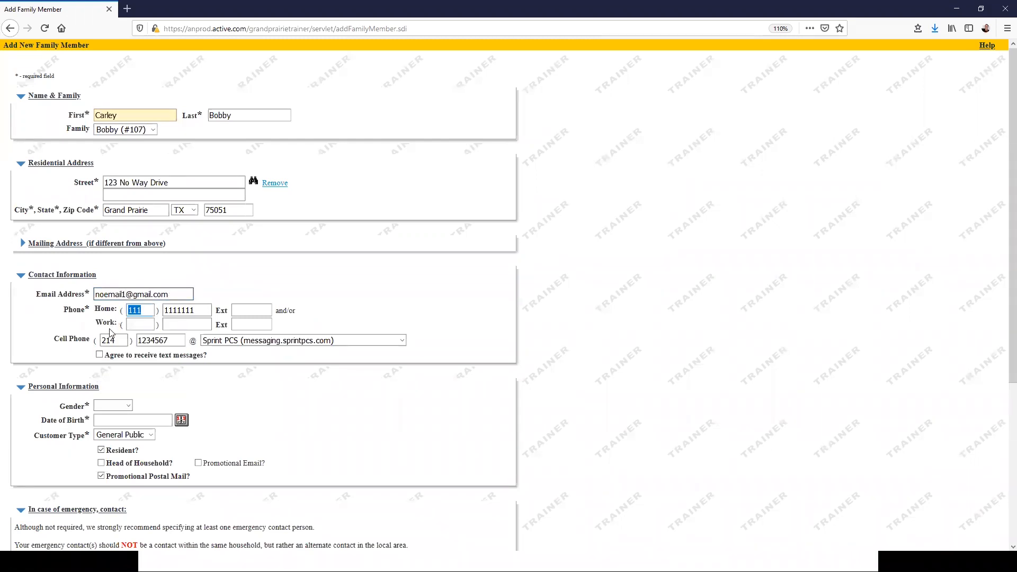
{"action": "left_click", "coordinate": [171, 340]}
{"action": "key", "text": "BackSpace"}
{"action": "type", "text": "3"}
Step: Set gender to Female and date of birth to 04/12/1975
{"action": "scroll", "coordinate": [113, 382], "scroll_direction": "down", "scroll_amount": 3}
{"action": "left_click", "coordinate": [117, 280]}
{"action": "left_click", "coordinate": [118, 318]}
{"action": "key", "text": "Tab"}
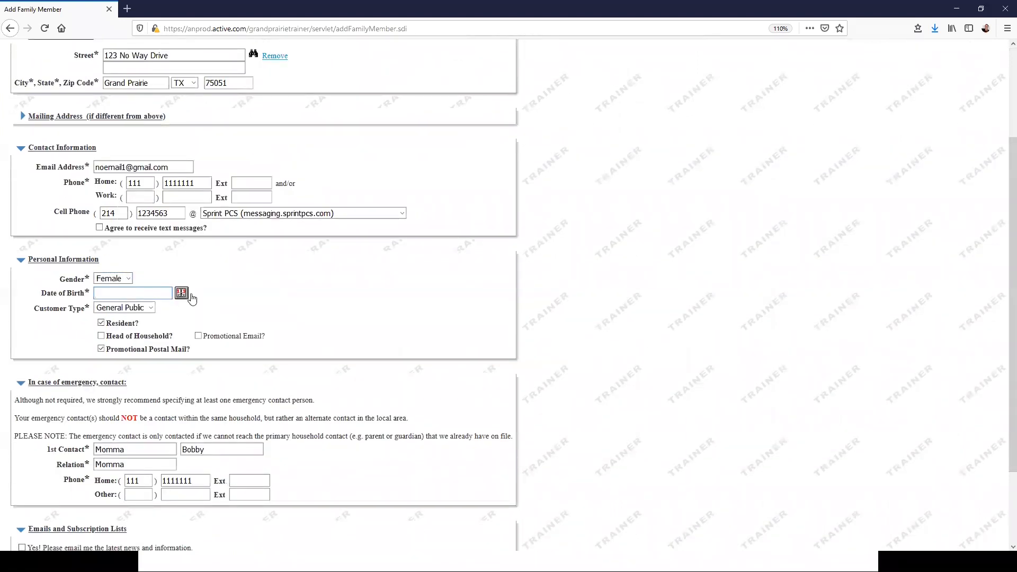
{"action": "left_click", "coordinate": [188, 294]}
{"action": "left_click", "coordinate": [144, 293]}
{"action": "type", "text": "04/12/19"}
{"action": "left_click", "coordinate": [283, 288]}
Step: Name the emergency contact 'Father', keep the existing phone, and save the new member
{"action": "scroll", "coordinate": [290, 334], "scroll_direction": "down", "scroll_amount": 3}
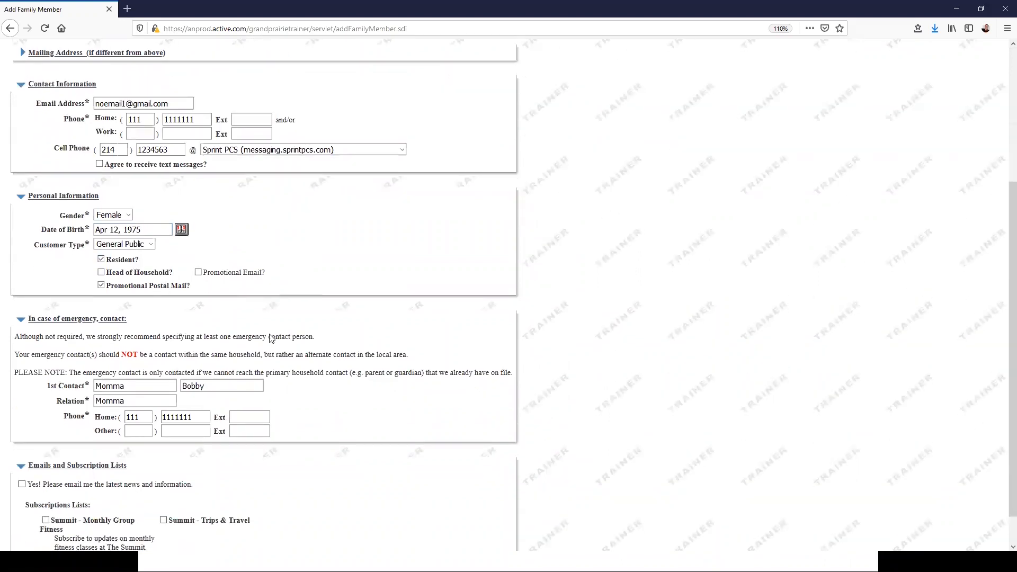
{"action": "left_click_drag", "start_coordinate": [129, 348], "coordinate": [73, 341]}
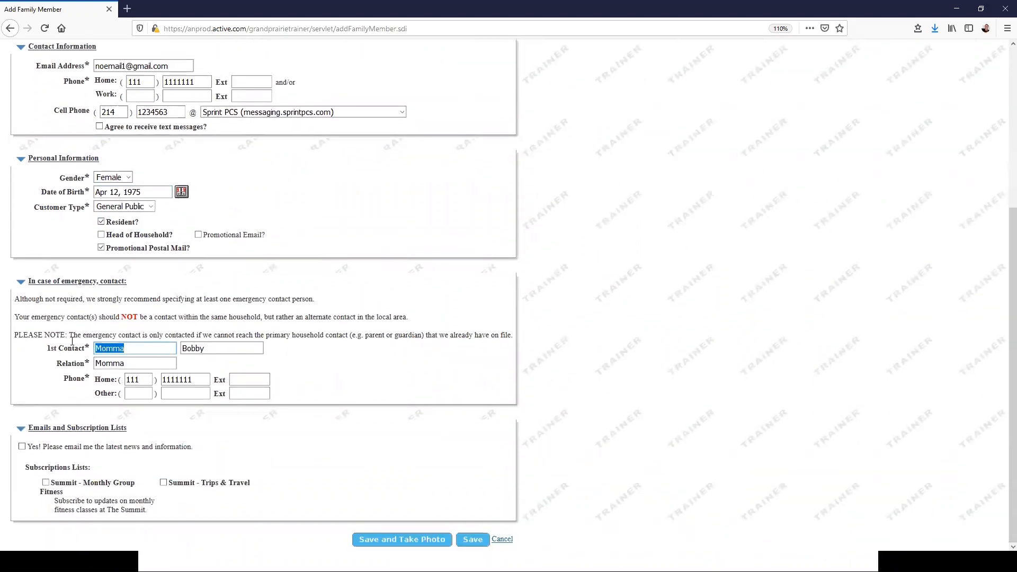
{"action": "type", "text": "Father"}
{"action": "key", "text": "Tab"}
{"action": "key", "text": "Tab"}
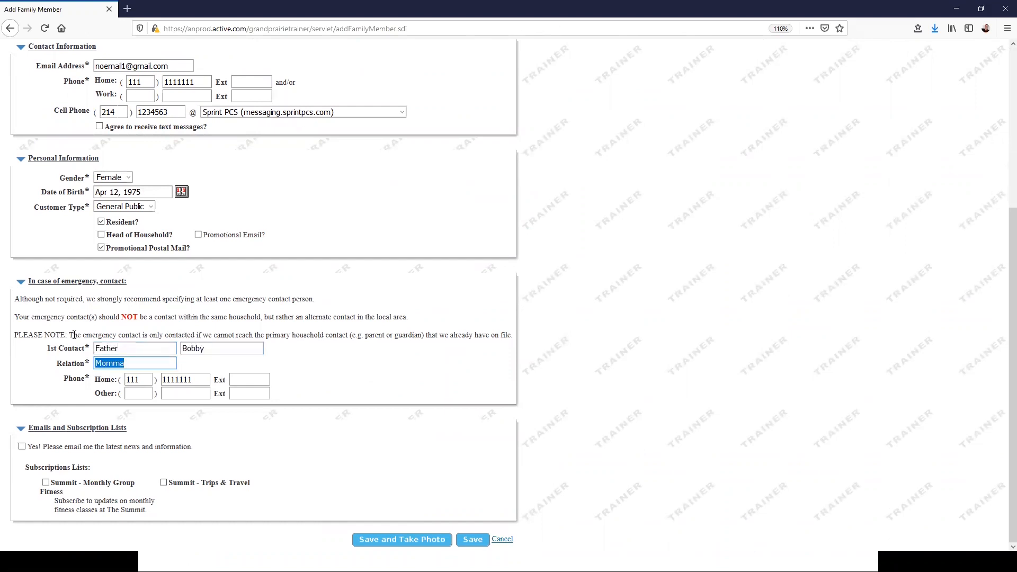
{"action": "type", "text": "Father"}
{"action": "key", "text": "Tab"}
{"action": "left_click", "coordinate": [421, 371]}
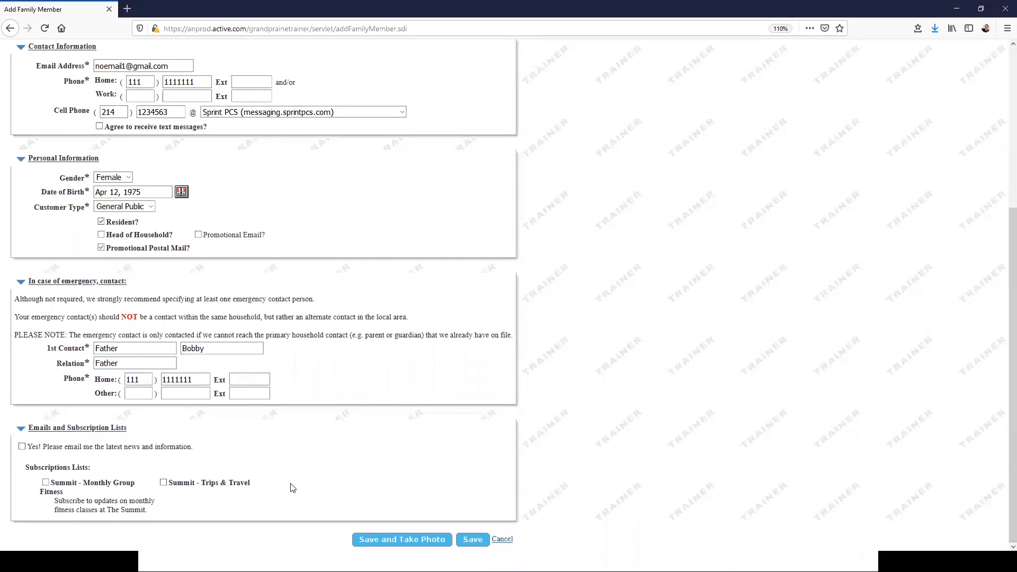
{"action": "left_click", "coordinate": [390, 540]}
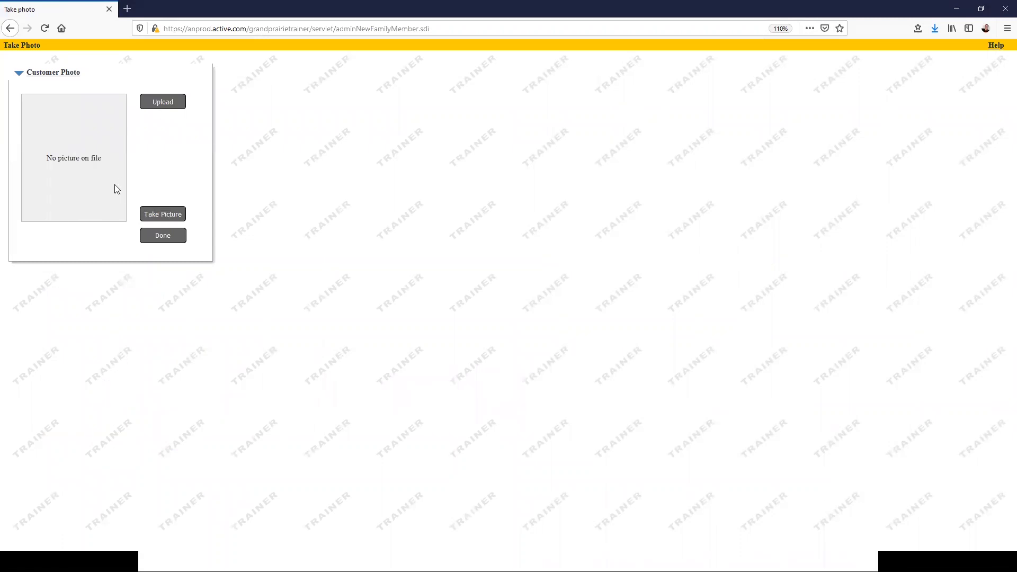
Step: Finish without a photo so the family page lists the new member born Apr 12, 1975
{"action": "left_click", "coordinate": [161, 235]}
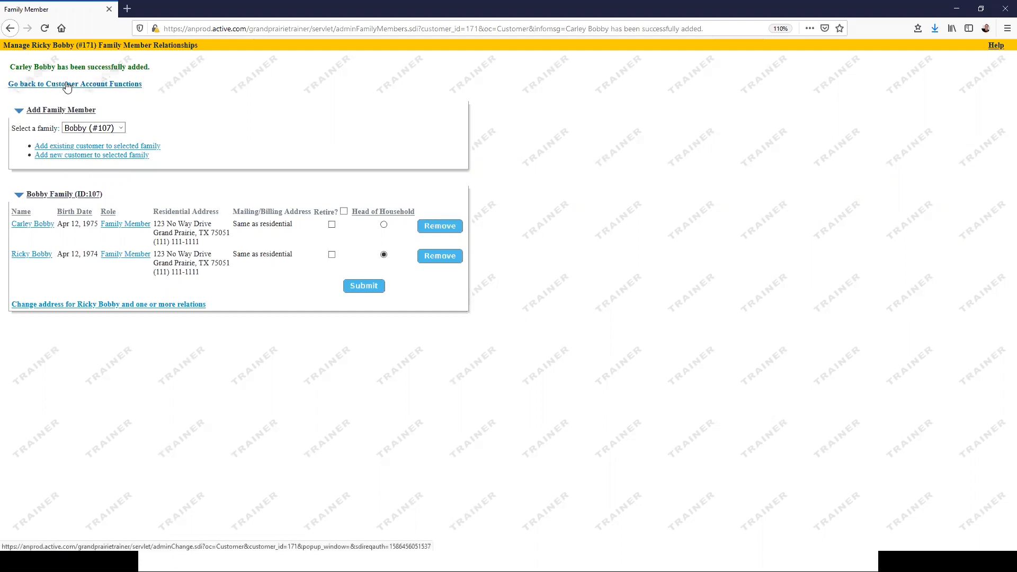
Step: Return to and close the customer account, then reveal the three In Summary slide points
{"action": "left_click", "coordinate": [64, 86]}
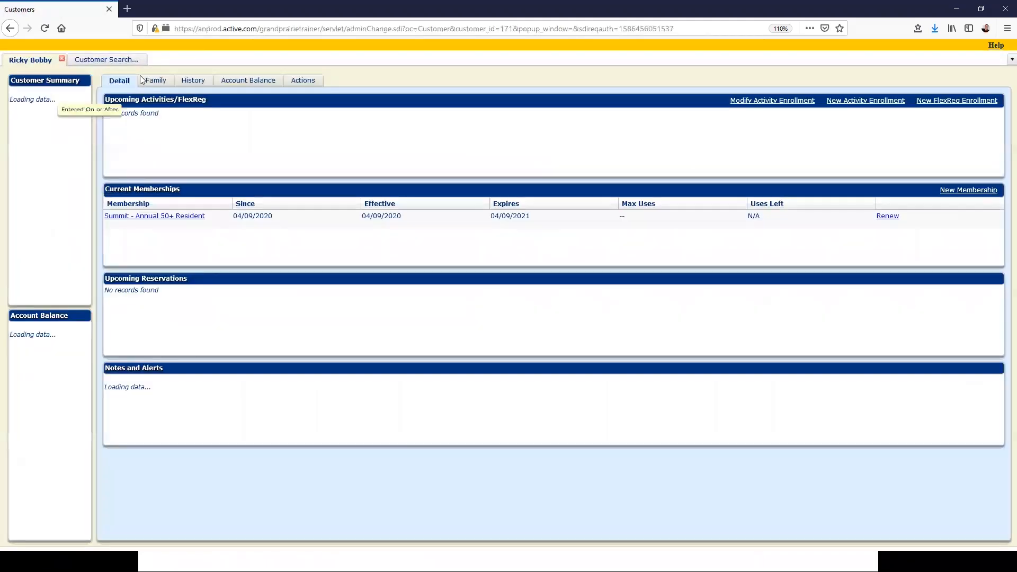
{"action": "left_click", "coordinate": [62, 59]}
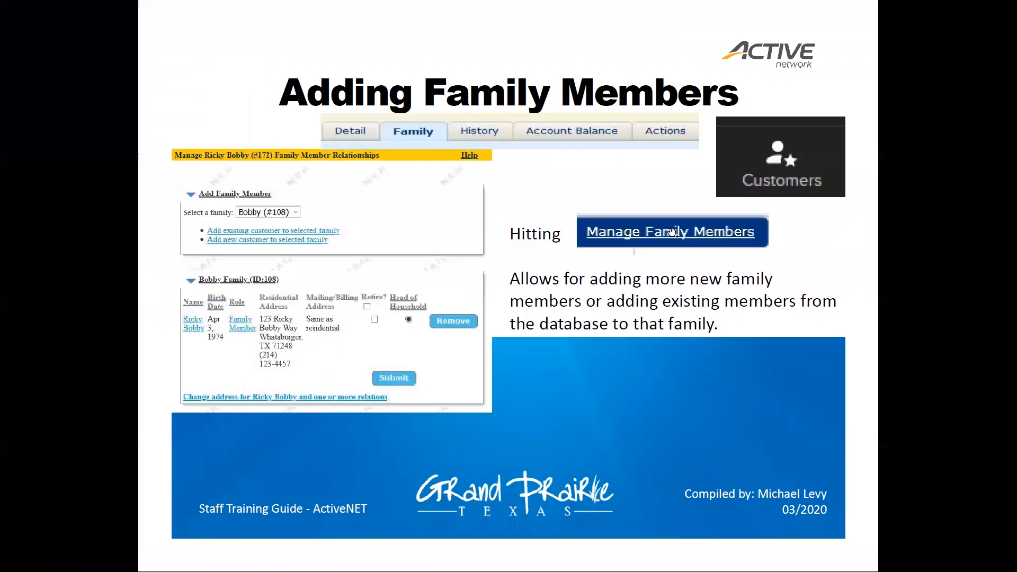
{"action": "left_click", "coordinate": [672, 232]}
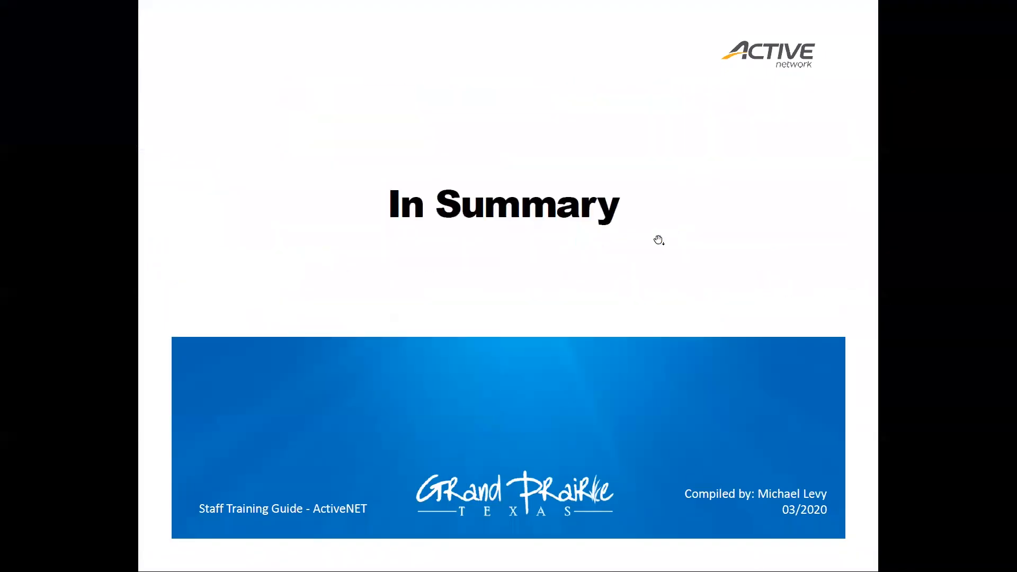
{"action": "left_click", "coordinate": [566, 277]}
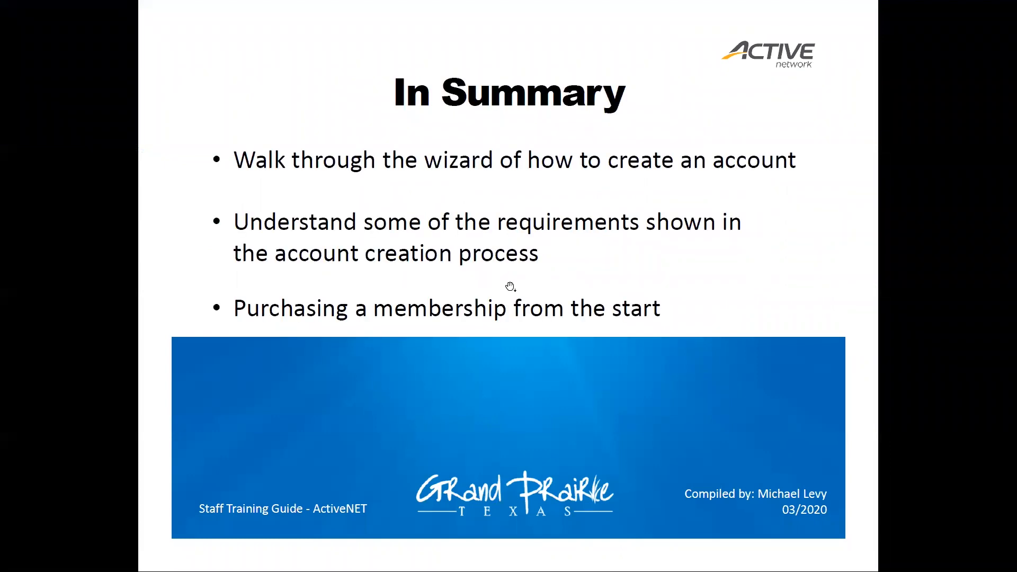